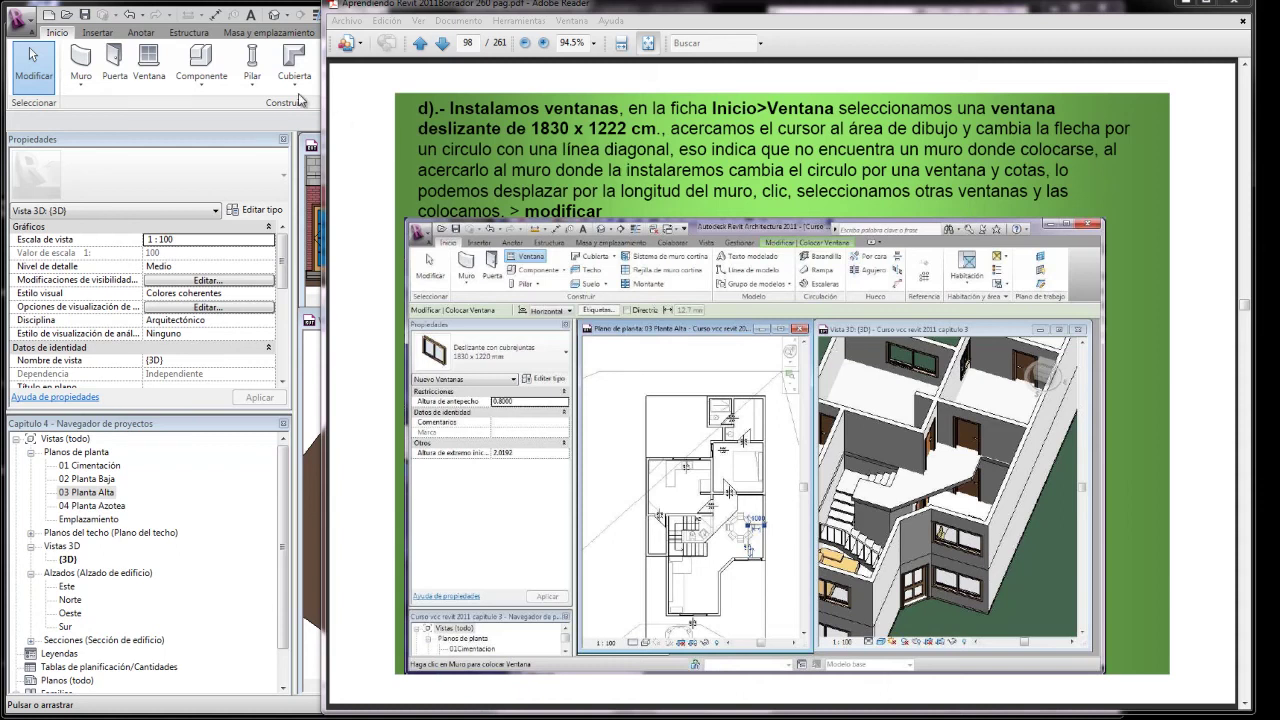
Bring the Revit Capítulo 4 house project in front of the Adobe Reader tutorial.
{"action": "left_click", "coordinate": [197, 103]}
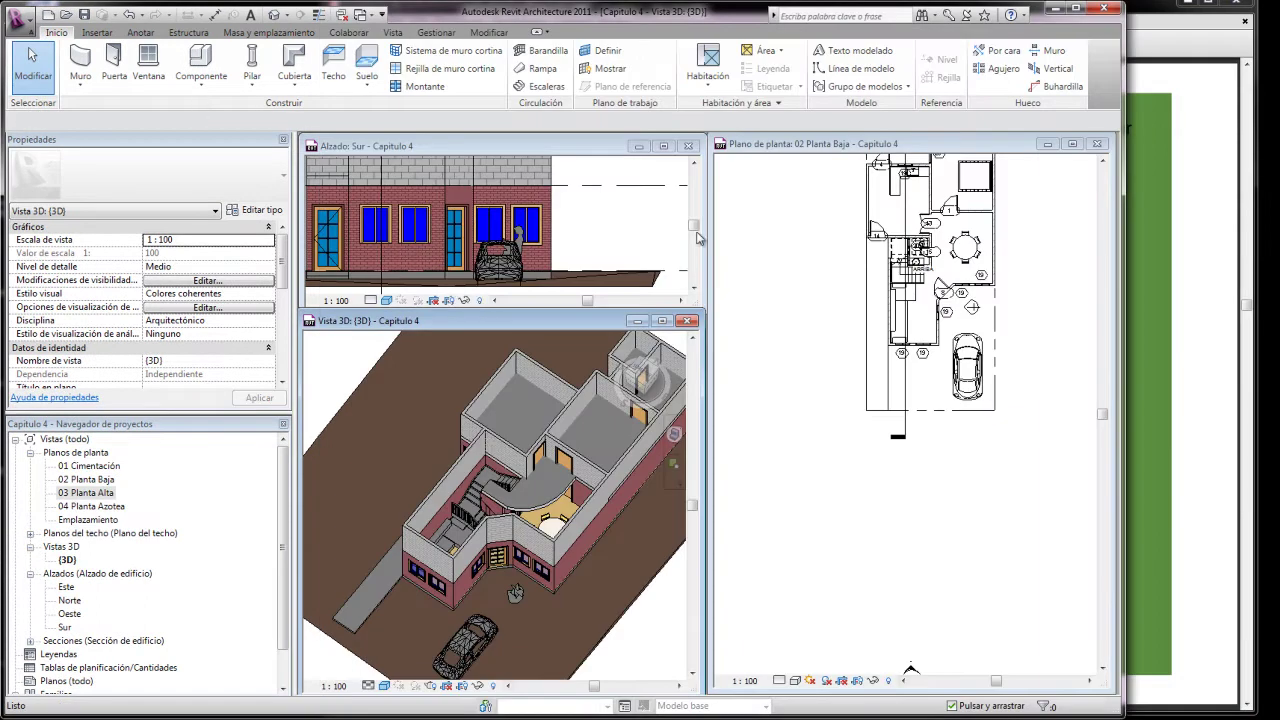
Activate the 02 Planta Baja plan view and zoom around it.
{"action": "left_click", "coordinate": [1020, 212]}
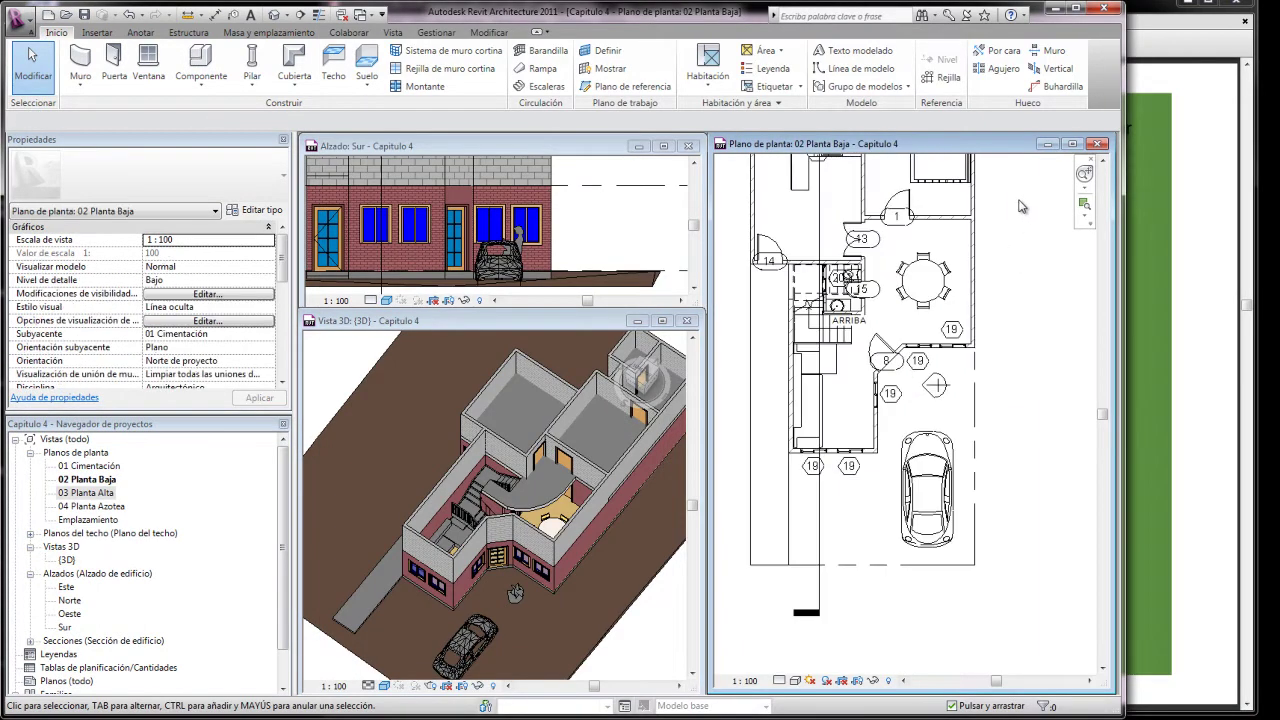
{"action": "scroll", "coordinate": [965, 180], "scroll_direction": "up", "scroll_amount": 3}
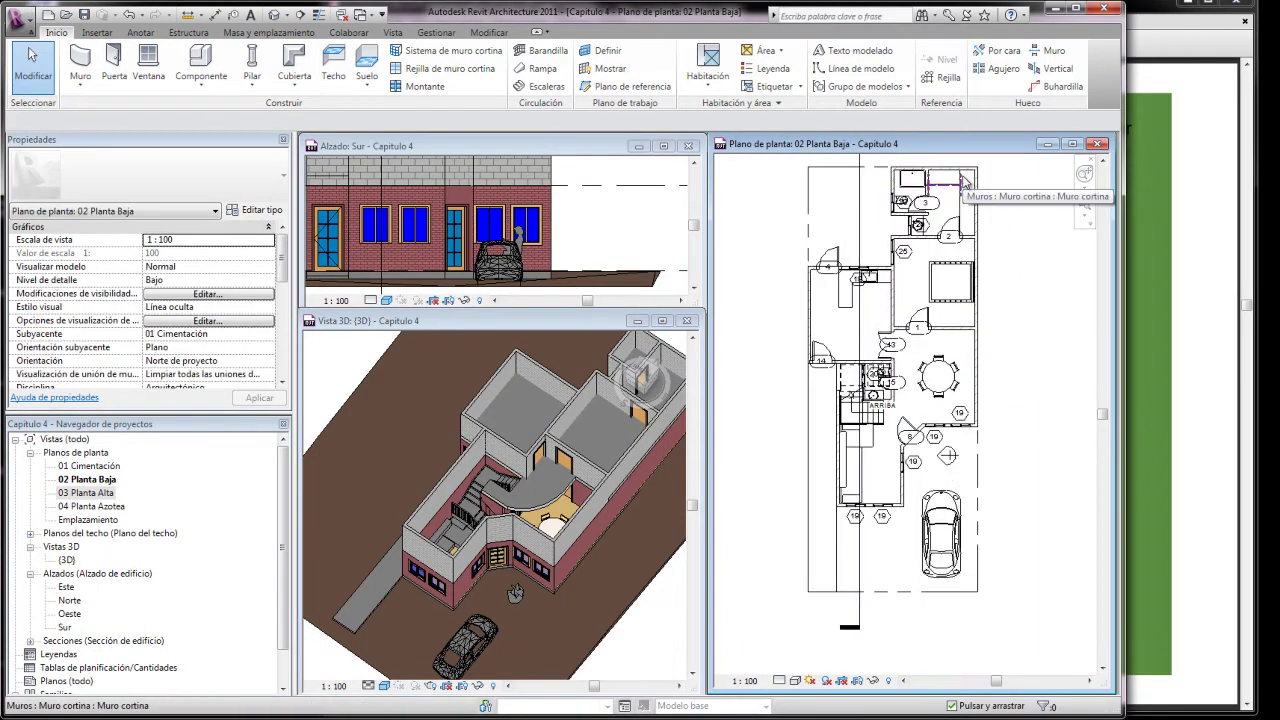
{"action": "scroll", "coordinate": [965, 180], "scroll_direction": "up", "scroll_amount": 2}
{"action": "scroll", "coordinate": [935, 501], "scroll_direction": "up", "scroll_amount": 2}
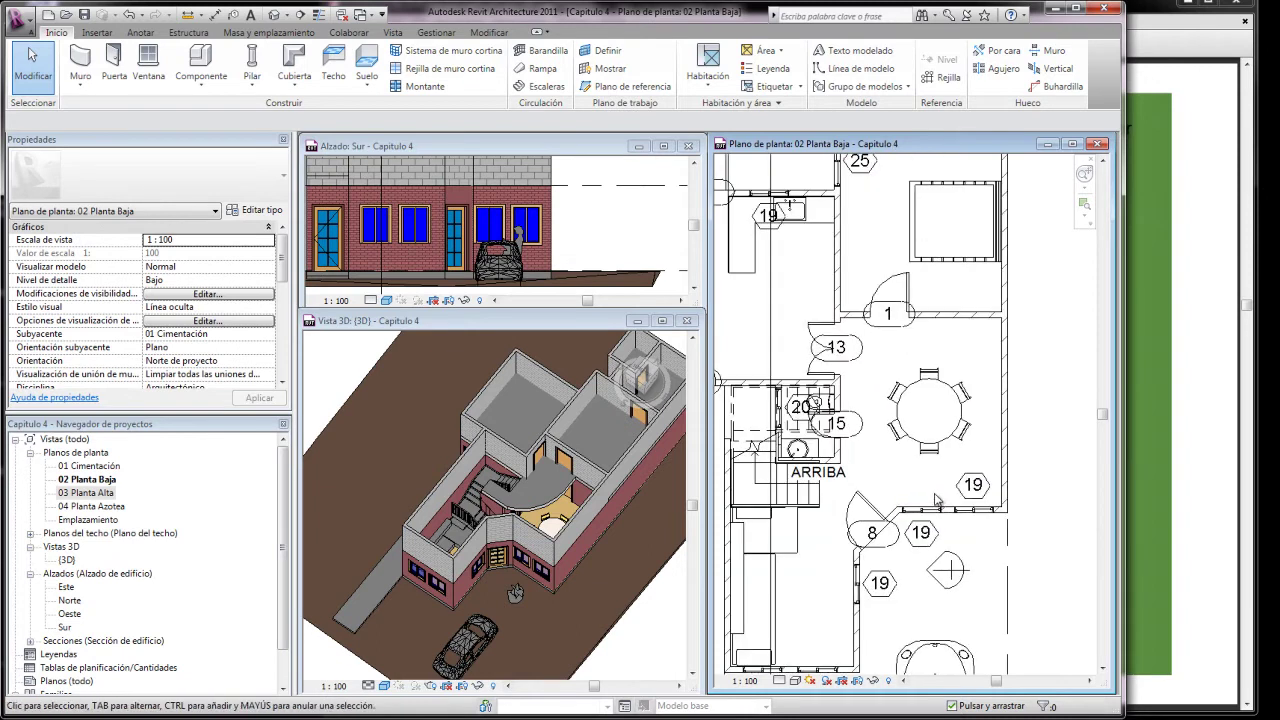
{"action": "scroll", "coordinate": [955, 487], "scroll_direction": "down", "scroll_amount": 1}
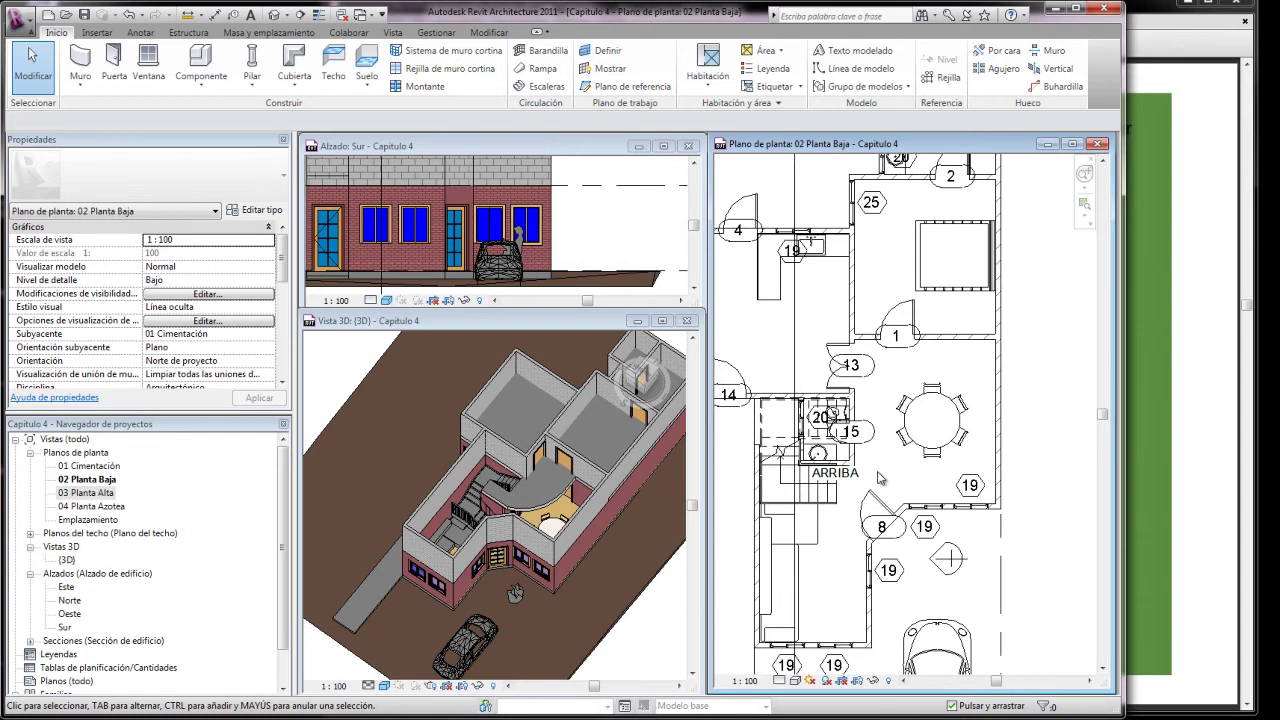
Open the 03 Planta Alta floor plan and zoom in on the upper floor.
{"action": "double_click", "coordinate": [80, 494]}
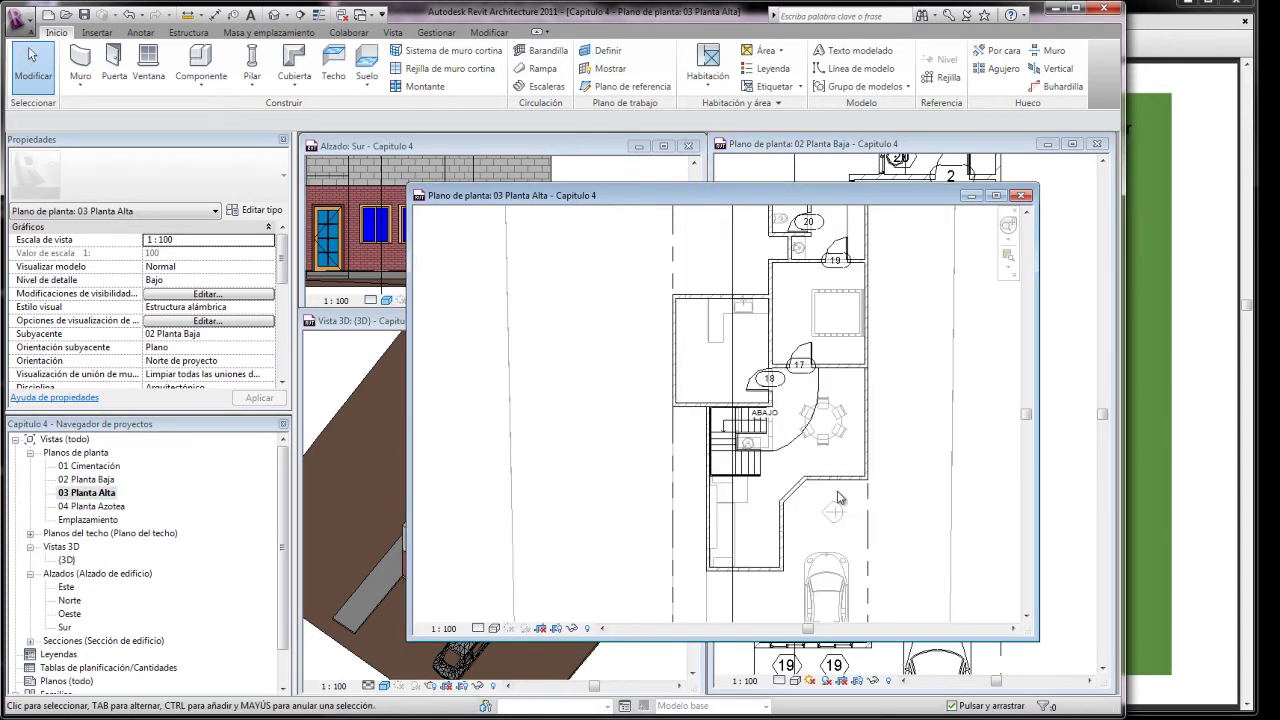
{"action": "scroll", "coordinate": [833, 501], "scroll_direction": "up", "scroll_amount": 3}
{"action": "scroll", "coordinate": [836, 500], "scroll_direction": "up", "scroll_amount": 2}
{"action": "scroll", "coordinate": [840, 497], "scroll_direction": "up", "scroll_amount": 2}
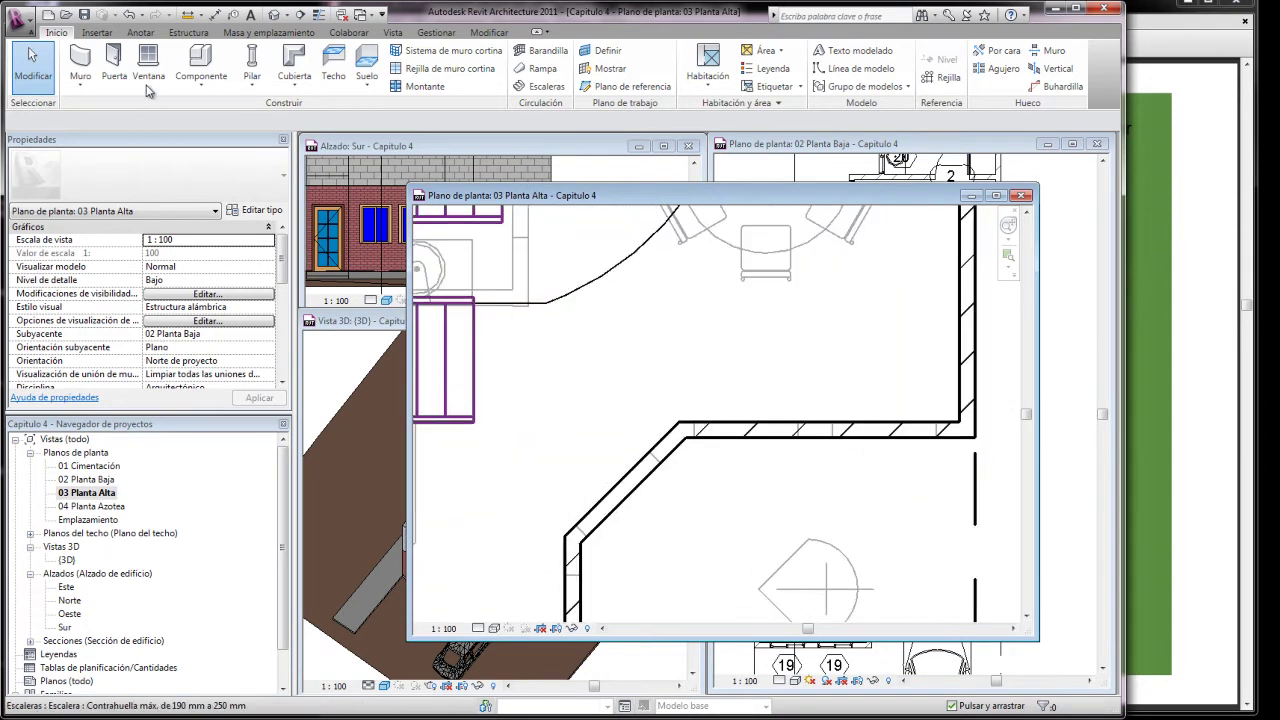
Start placing windows using the Deslizante con cubrejuntas 0915 x 1220 mm type.
{"action": "left_click", "coordinate": [149, 65]}
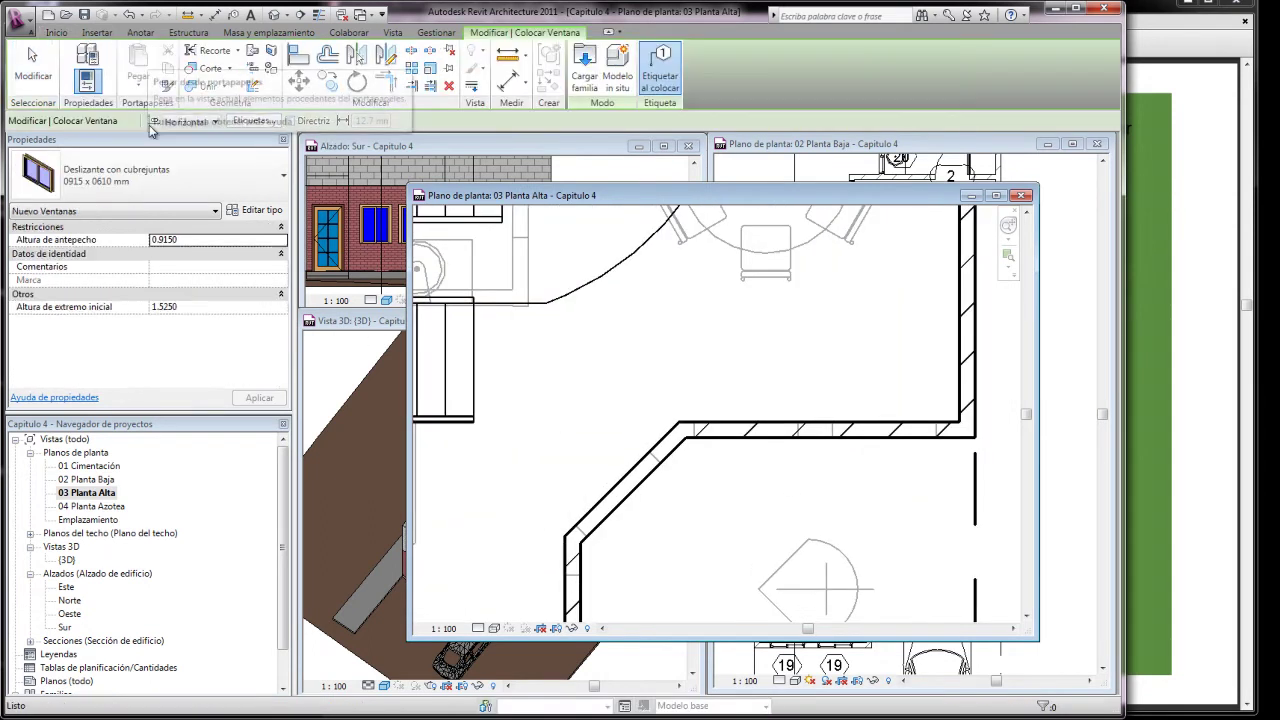
{"action": "left_click", "coordinate": [284, 178]}
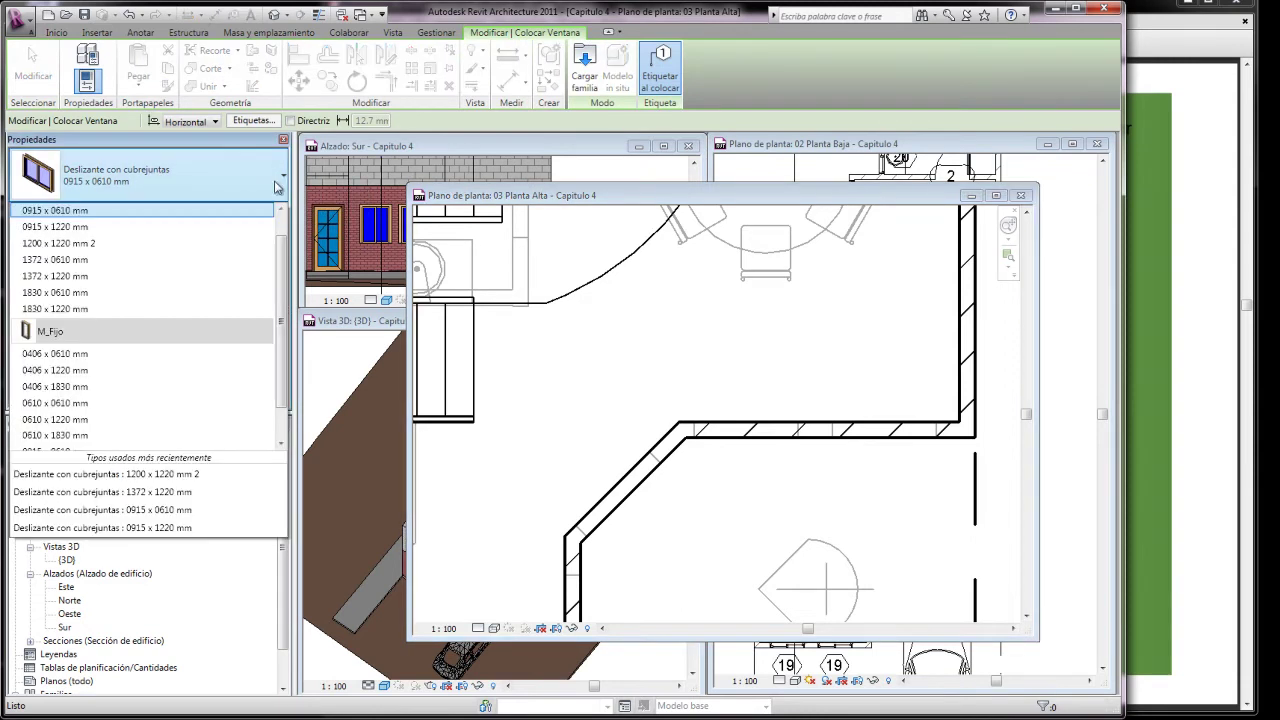
{"action": "mouse_move", "coordinate": [55, 259]}
{"action": "left_click", "coordinate": [62, 228]}
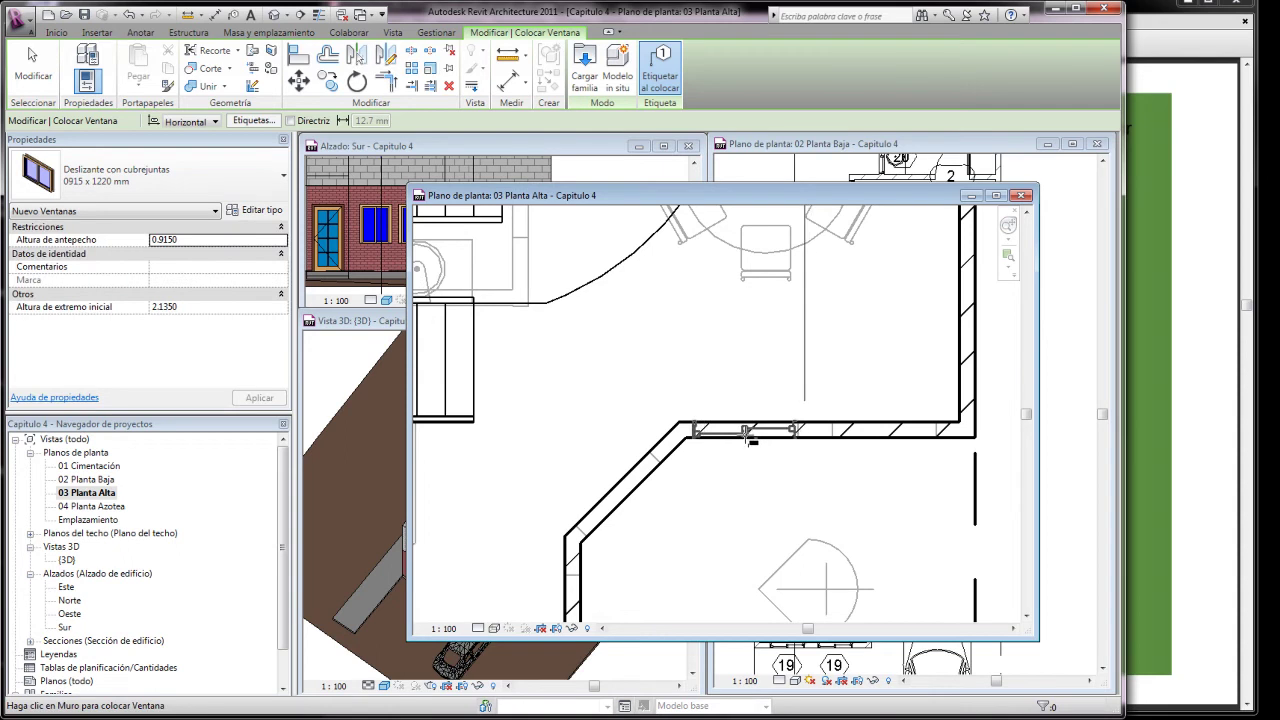
Place 0915 x 1220 mm sliding windows: two in the front wall, one angled left, one bottom.
{"action": "left_click", "coordinate": [869, 429]}
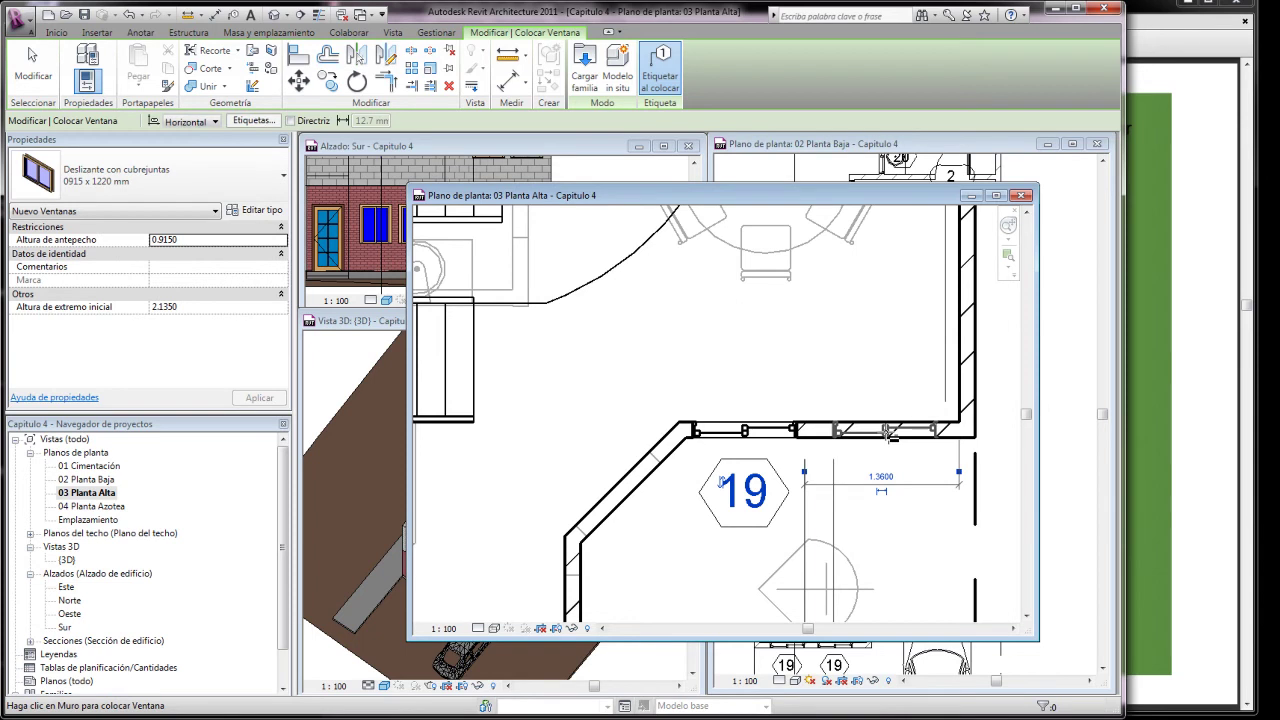
{"action": "left_click", "coordinate": [890, 432]}
{"action": "scroll", "coordinate": [866, 394], "scroll_direction": "down", "scroll_amount": 3}
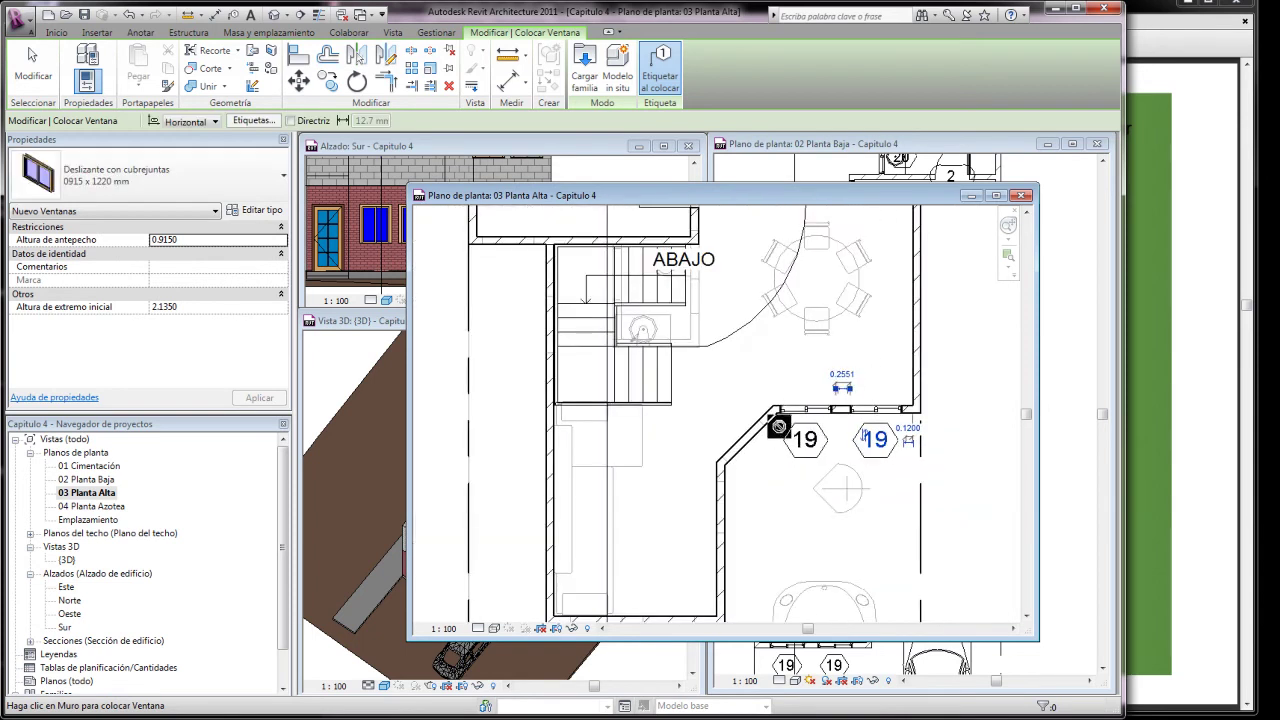
{"action": "scroll", "coordinate": [722, 508], "scroll_direction": "up", "scroll_amount": 3}
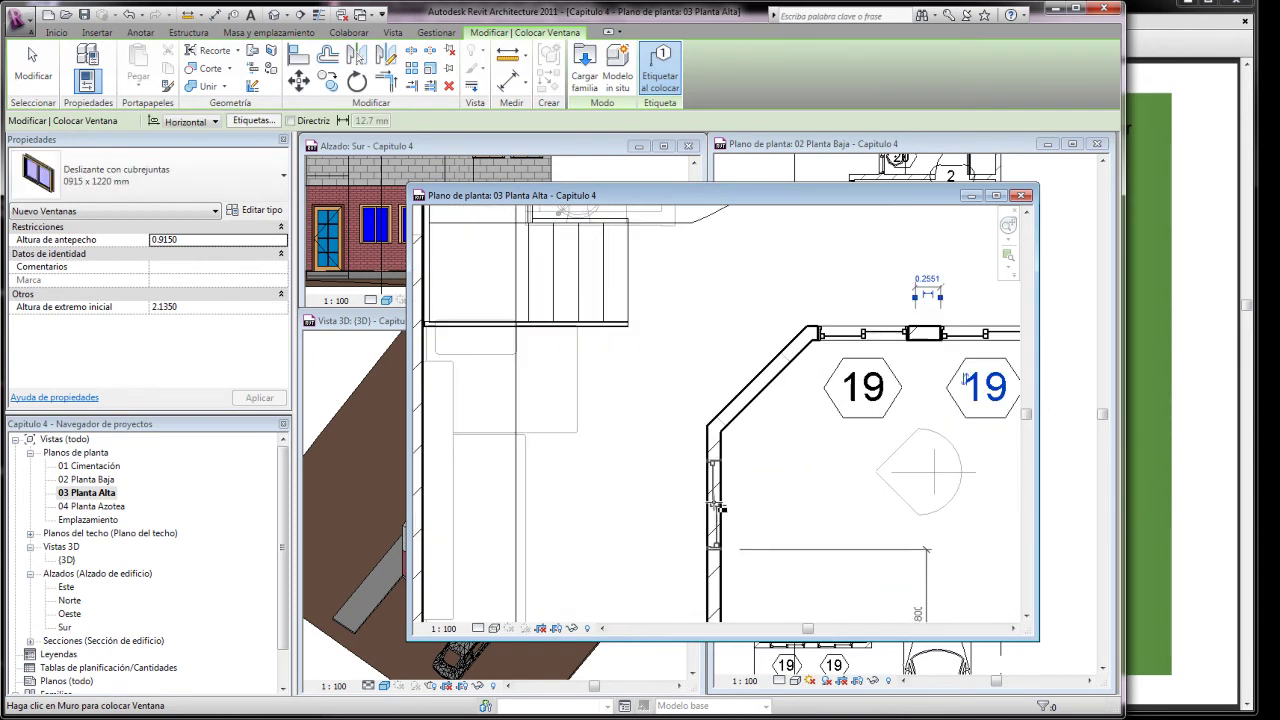
{"action": "left_click", "coordinate": [720, 512]}
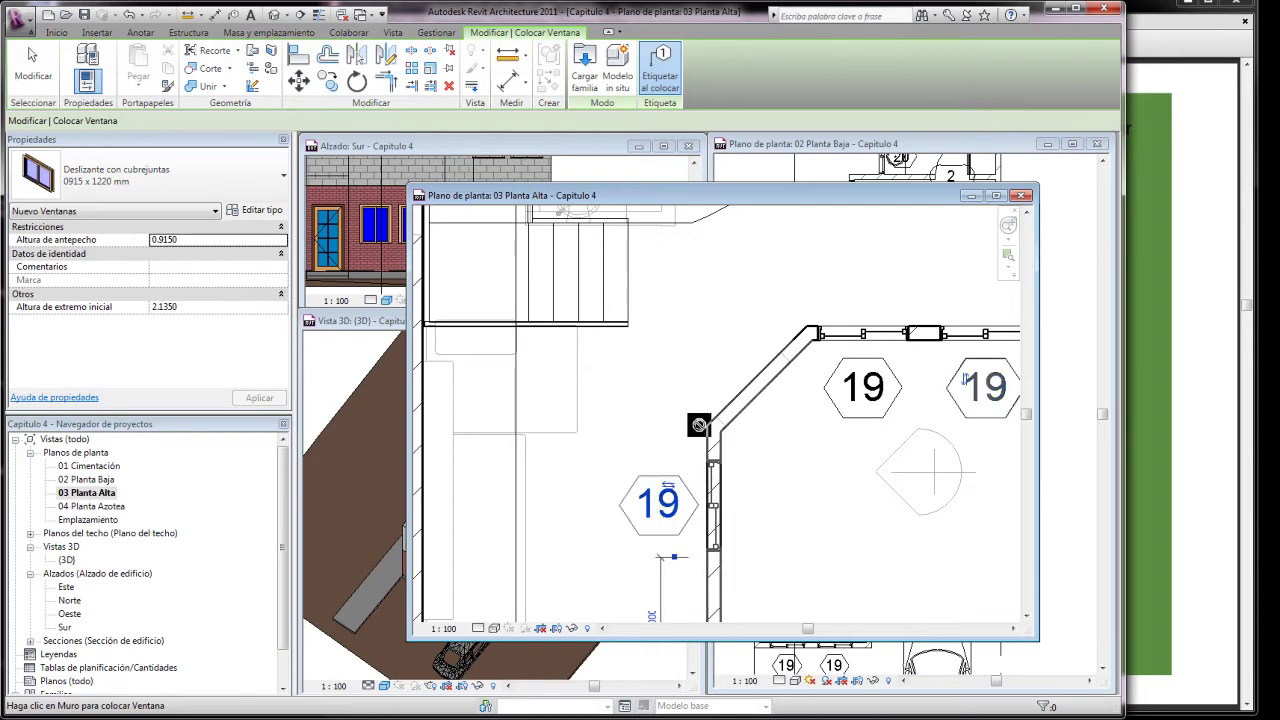
{"action": "scroll", "coordinate": [697, 423], "scroll_direction": "down", "scroll_amount": 2}
{"action": "scroll", "coordinate": [649, 600], "scroll_direction": "up", "scroll_amount": 2}
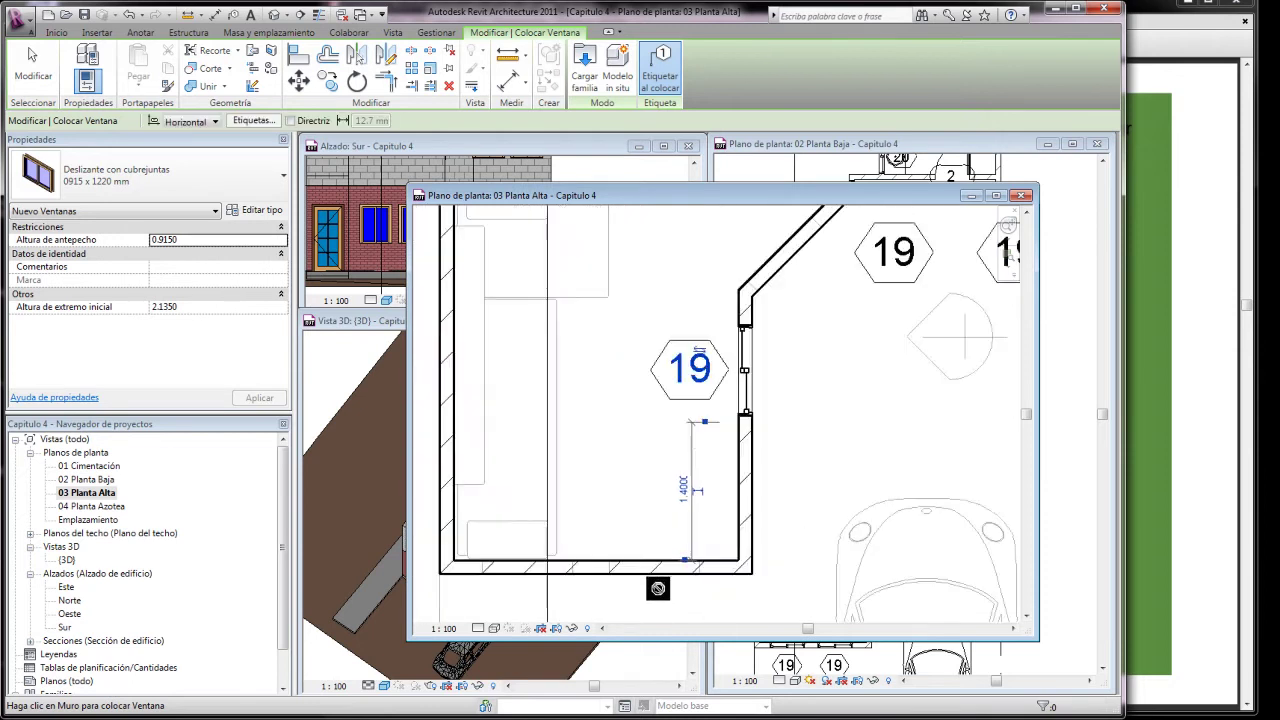
{"action": "scroll", "coordinate": [655, 592], "scroll_direction": "up", "scroll_amount": 2}
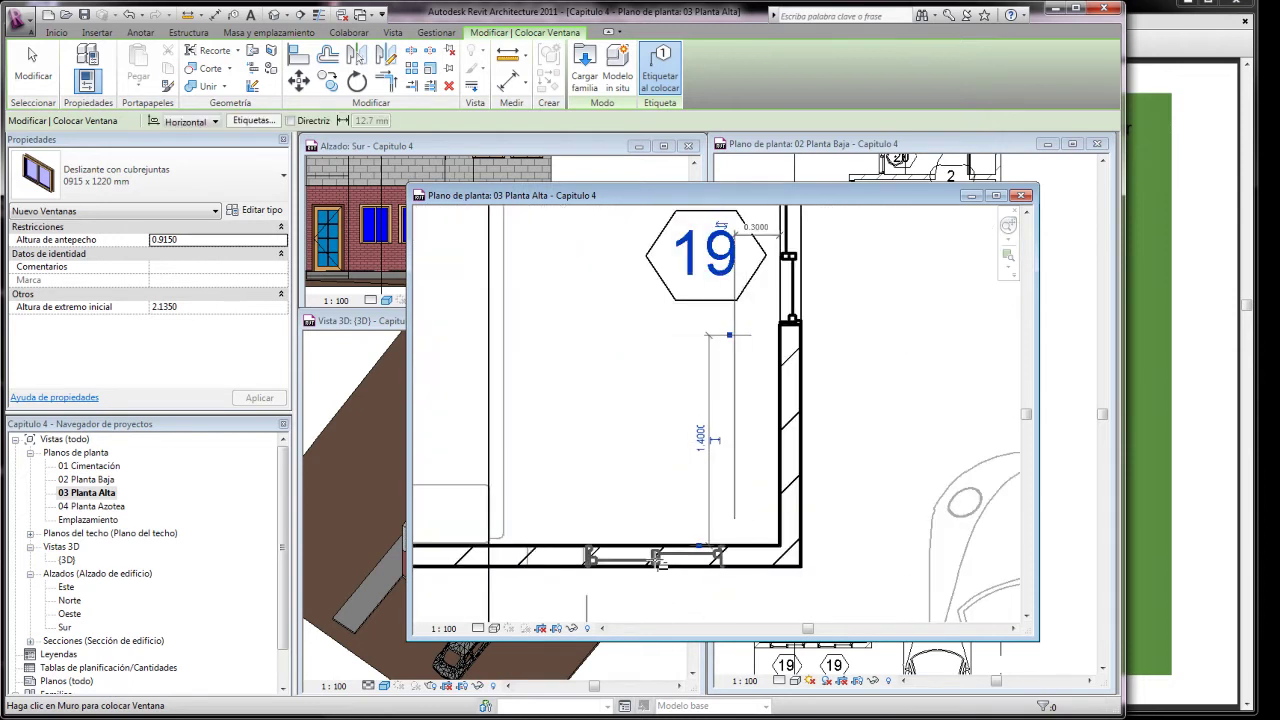
{"action": "left_click", "coordinate": [655, 563]}
{"action": "scroll", "coordinate": [810, 472], "scroll_direction": "down", "scroll_amount": 1}
{"action": "scroll", "coordinate": [686, 503], "scroll_direction": "down", "scroll_amount": 1}
{"action": "scroll", "coordinate": [686, 503], "scroll_direction": "up", "scroll_amount": 2}
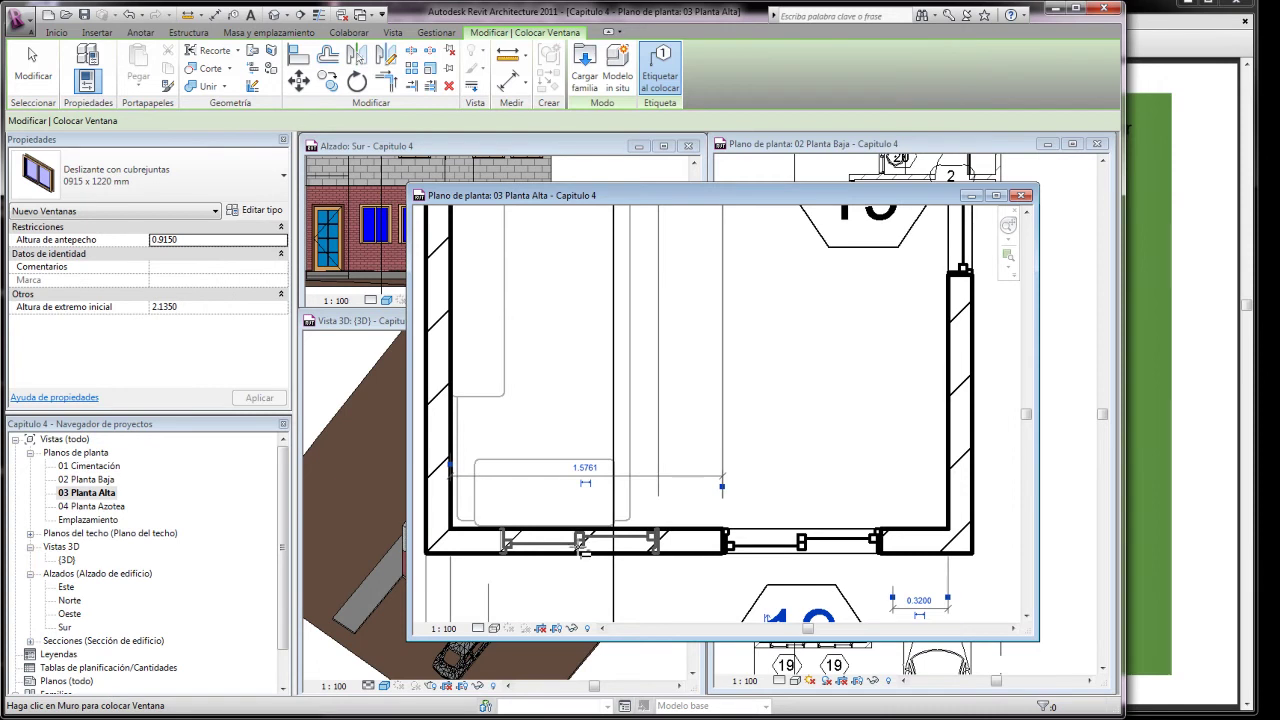
{"action": "scroll", "coordinate": [585, 545], "scroll_direction": "down", "scroll_amount": 1}
{"action": "scroll", "coordinate": [590, 550], "scroll_direction": "down", "scroll_amount": 1}
{"action": "scroll", "coordinate": [597, 557], "scroll_direction": "down", "scroll_amount": 2}
{"action": "scroll", "coordinate": [597, 557], "scroll_direction": "up", "scroll_amount": 1}
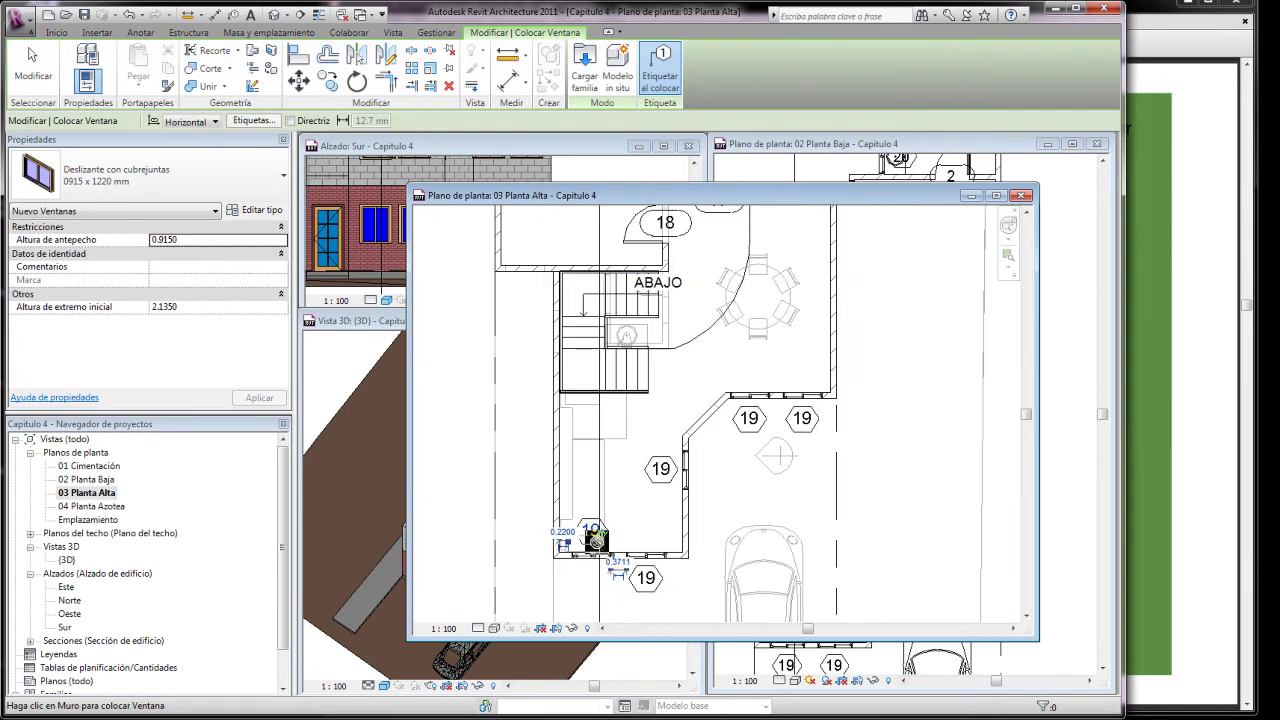
{"action": "scroll", "coordinate": [597, 461], "scroll_direction": "down", "scroll_amount": 1}
{"action": "scroll", "coordinate": [537, 318], "scroll_direction": "up", "scroll_amount": 1}
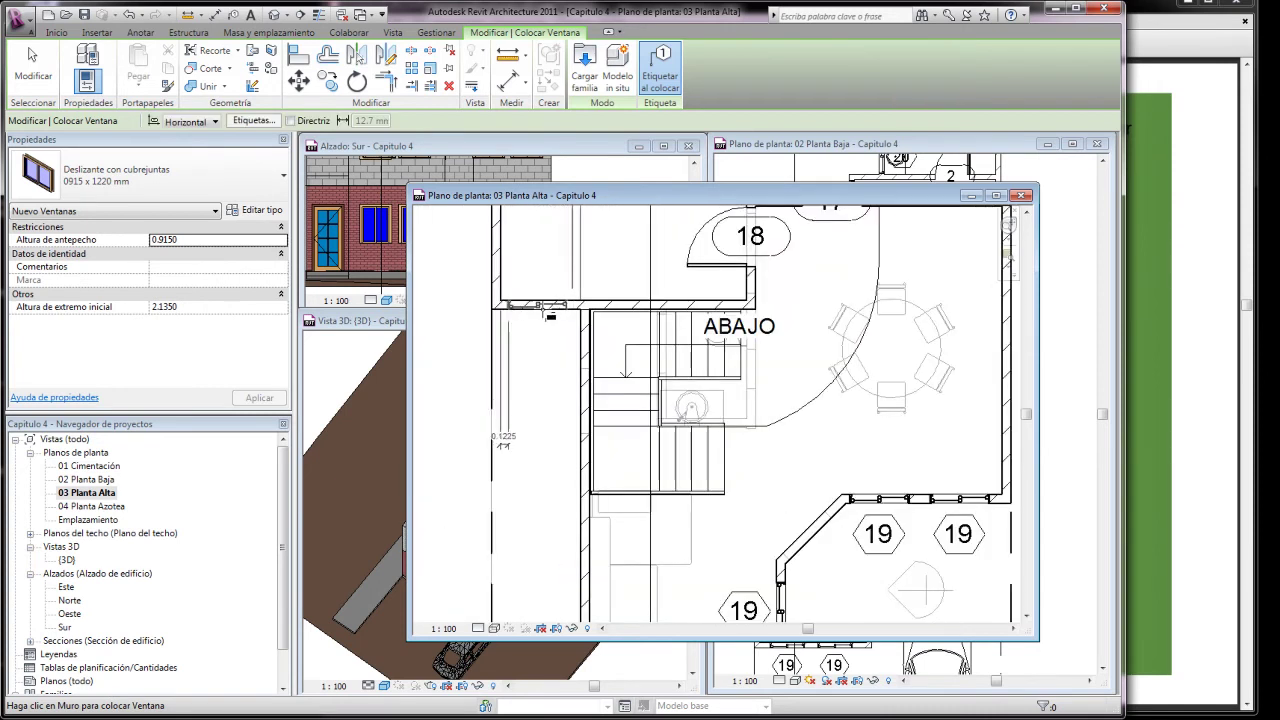
Add sliding windows beside the stairs, in the bedroom's top wall and next to the bathroom.
{"action": "left_click", "coordinate": [541, 363]}
{"action": "scroll", "coordinate": [546, 480], "scroll_direction": "down", "scroll_amount": 1}
{"action": "scroll", "coordinate": [546, 243], "scroll_direction": "up", "scroll_amount": 1}
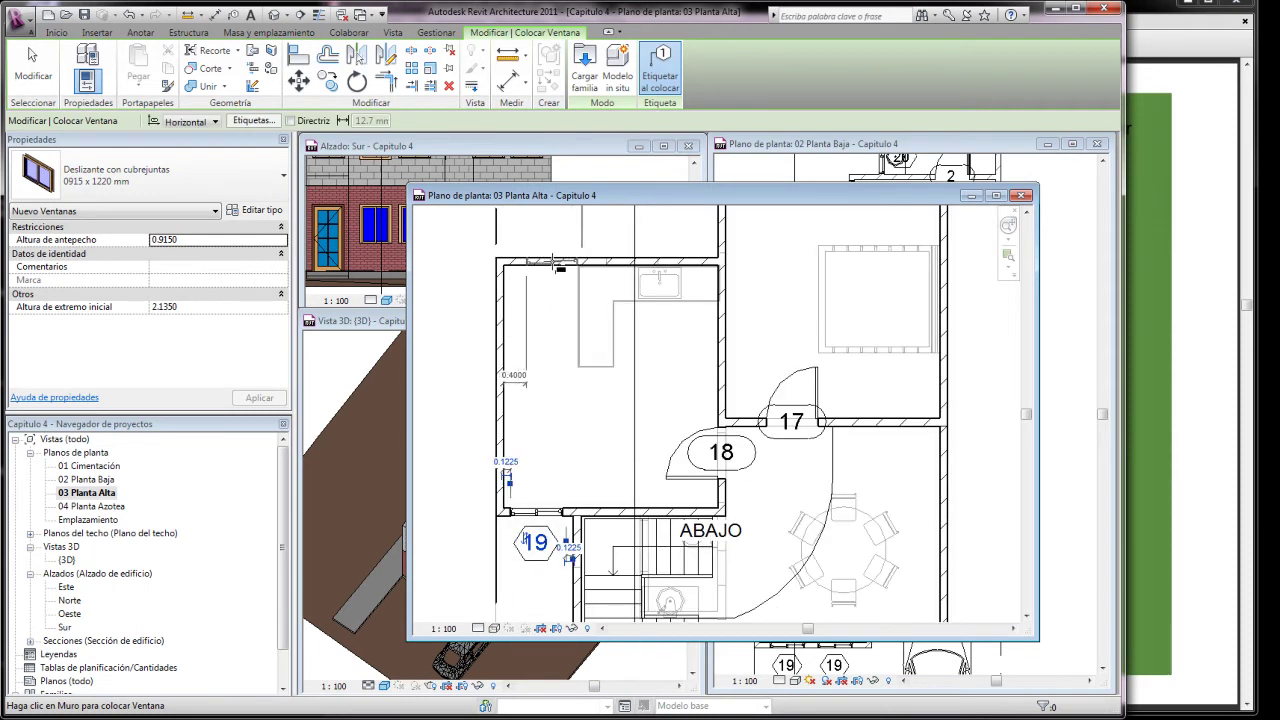
{"action": "left_click", "coordinate": [560, 268]}
{"action": "scroll", "coordinate": [565, 307], "scroll_direction": "down", "scroll_amount": 1}
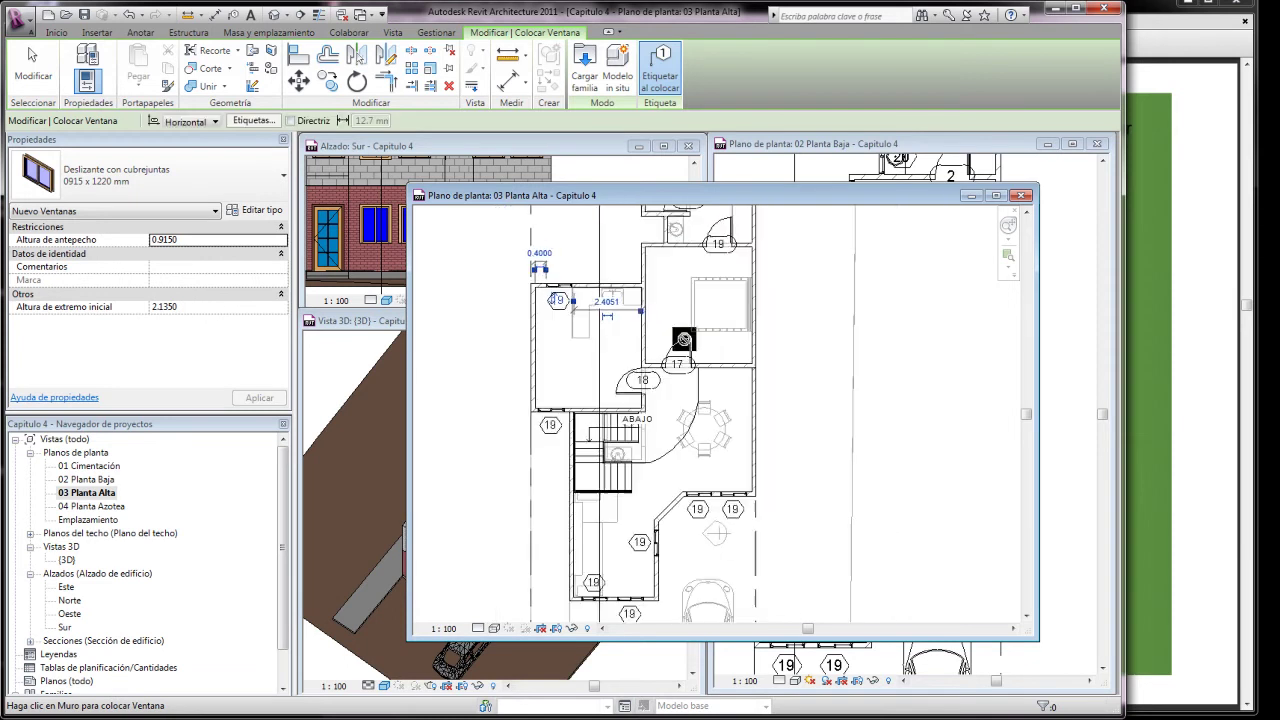
{"action": "scroll", "coordinate": [633, 256], "scroll_direction": "up", "scroll_amount": 1}
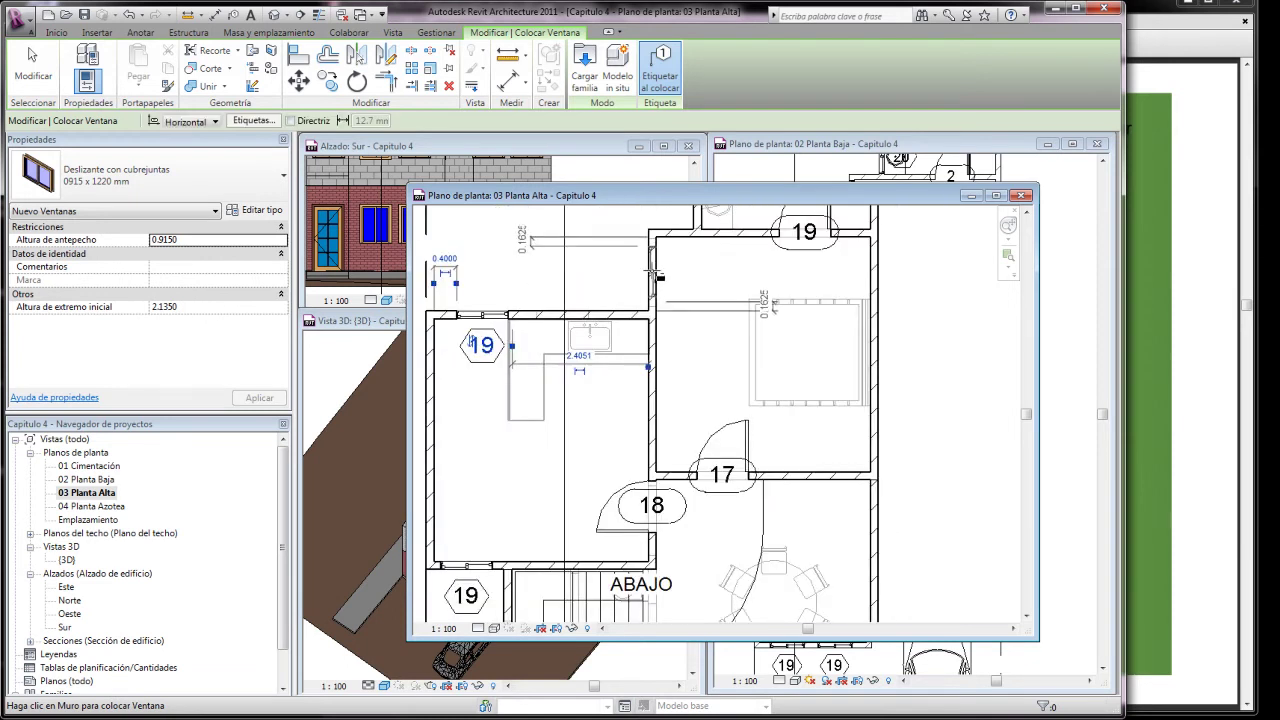
{"action": "left_click", "coordinate": [659, 276]}
{"action": "scroll", "coordinate": [608, 289], "scroll_direction": "down", "scroll_amount": 1}
{"action": "scroll", "coordinate": [594, 337], "scroll_direction": "up", "scroll_amount": 1}
{"action": "scroll", "coordinate": [697, 262], "scroll_direction": "up", "scroll_amount": 1}
{"action": "scroll", "coordinate": [697, 262], "scroll_direction": "down", "scroll_amount": 1}
{"action": "scroll", "coordinate": [677, 337], "scroll_direction": "down", "scroll_amount": 1}
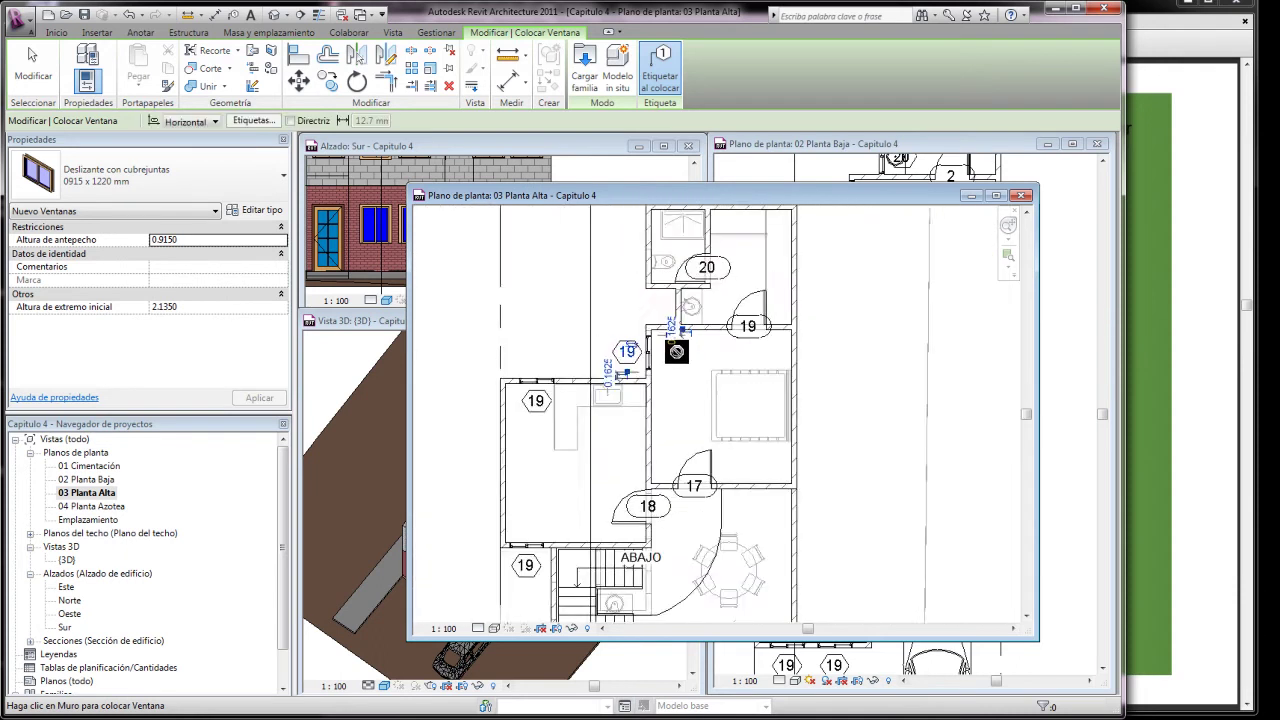
{"action": "scroll", "coordinate": [677, 349], "scroll_direction": "down", "scroll_amount": 1}
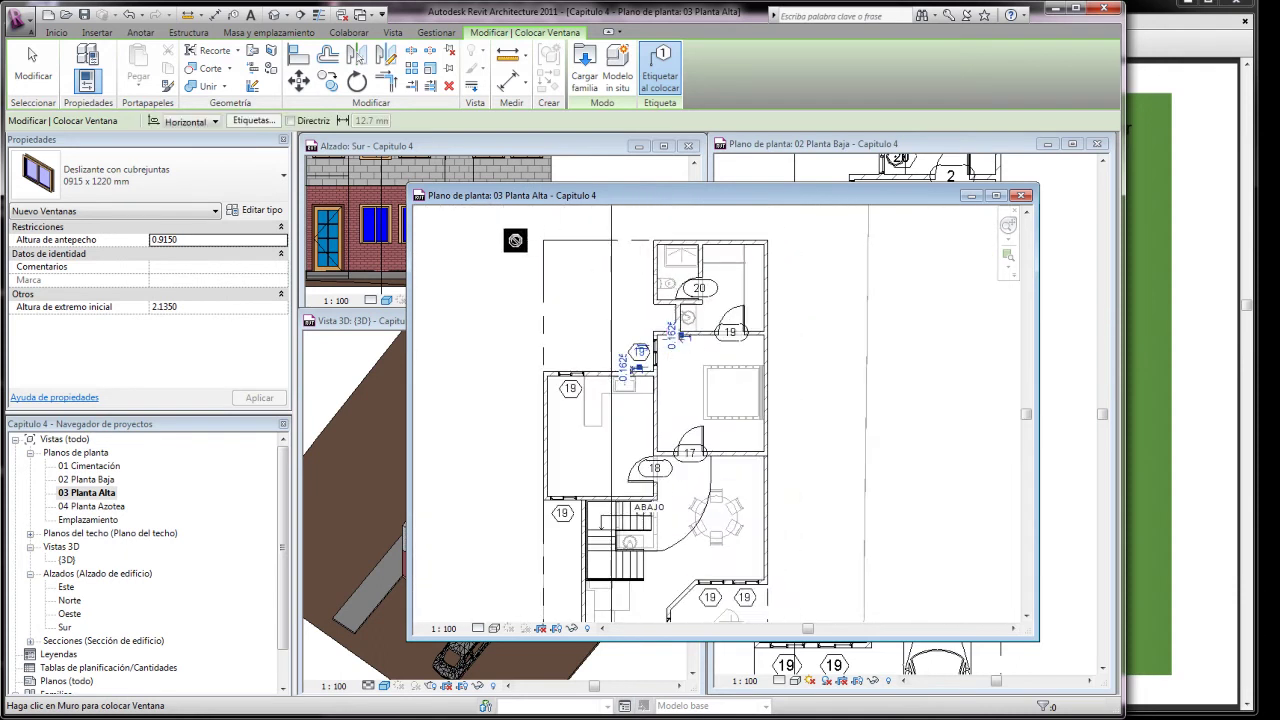
Place a small 0915 x 0610 mm window, tagged 20, in the bathroom wall and finish placement.
{"action": "left_click", "coordinate": [283, 178]}
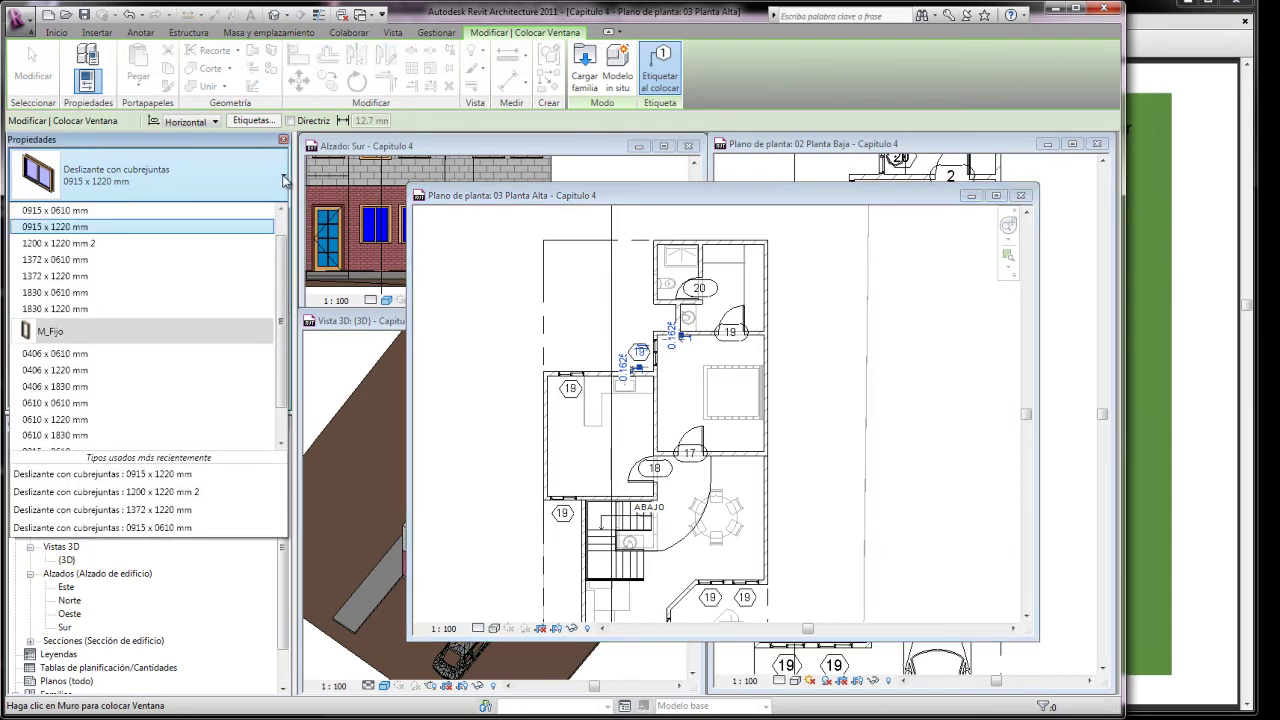
{"action": "left_click", "coordinate": [68, 211]}
{"action": "scroll", "coordinate": [686, 320], "scroll_direction": "up", "scroll_amount": 1}
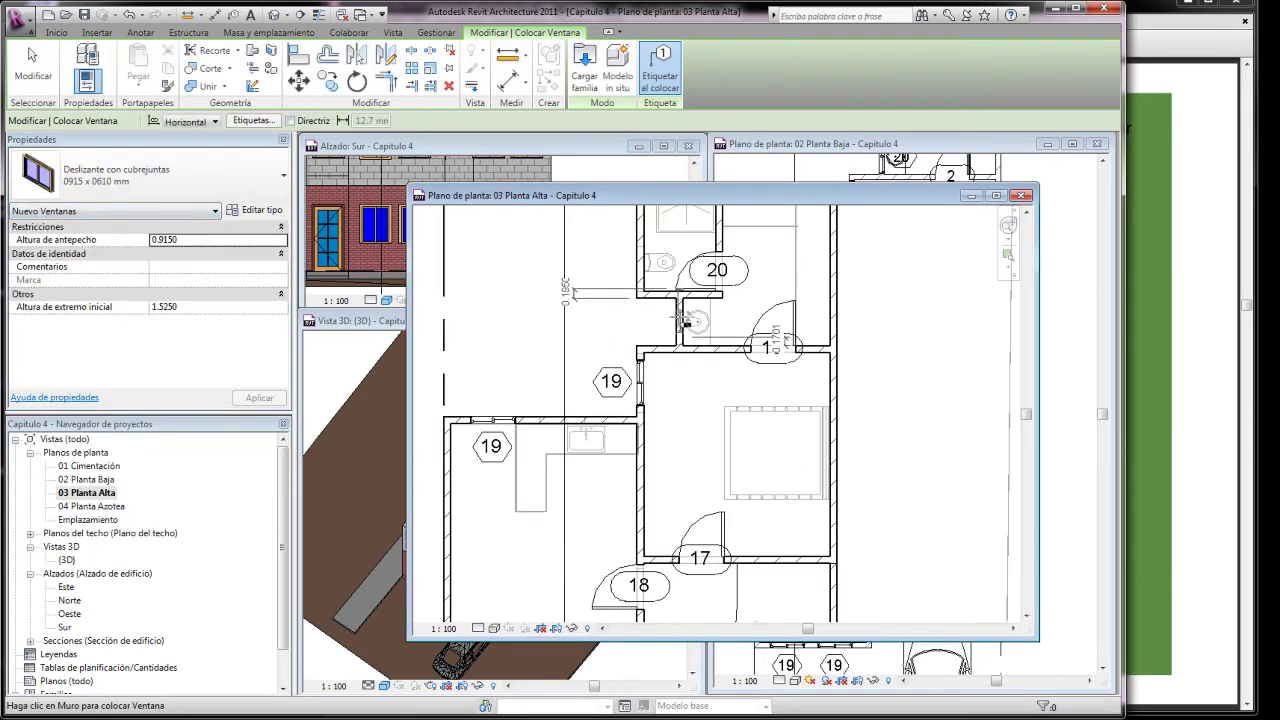
{"action": "scroll", "coordinate": [686, 320], "scroll_direction": "up", "scroll_amount": 1}
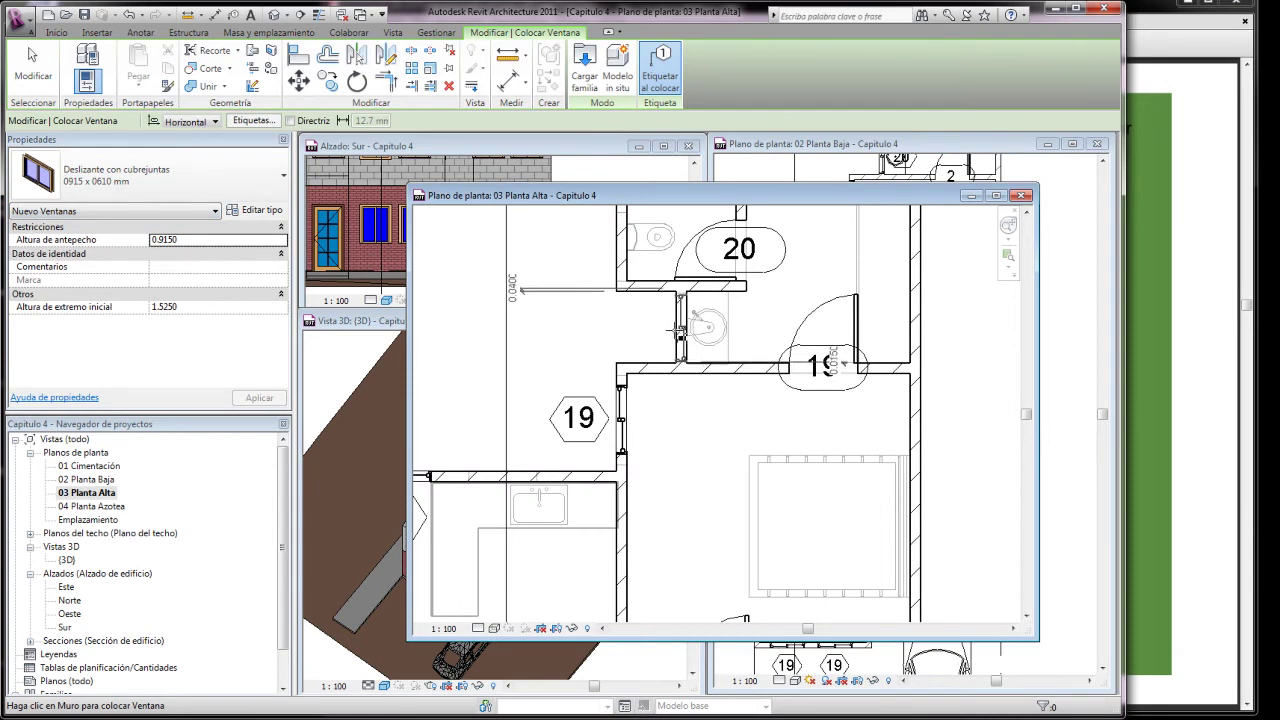
{"action": "left_click", "coordinate": [664, 310]}
{"action": "scroll", "coordinate": [668, 325], "scroll_direction": "down", "scroll_amount": 1}
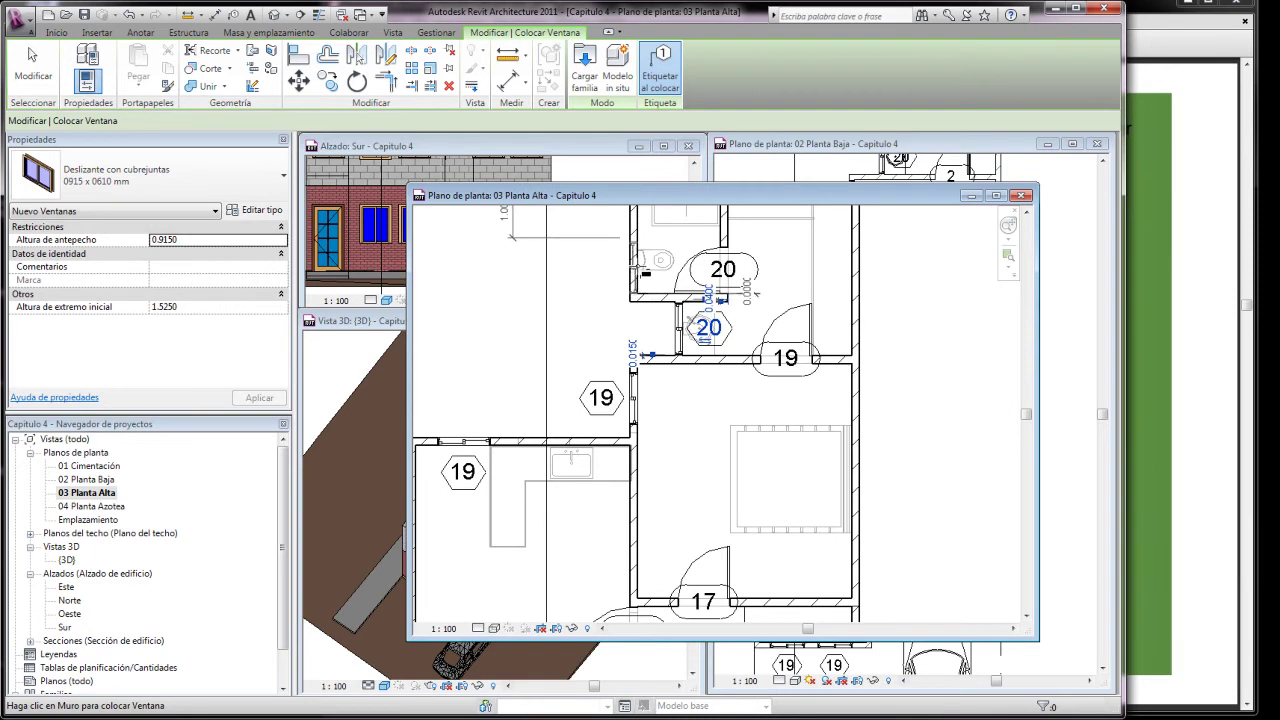
{"action": "scroll", "coordinate": [611, 267], "scroll_direction": "down", "scroll_amount": 3}
{"action": "scroll", "coordinate": [612, 267], "scroll_direction": "down", "scroll_amount": 1}
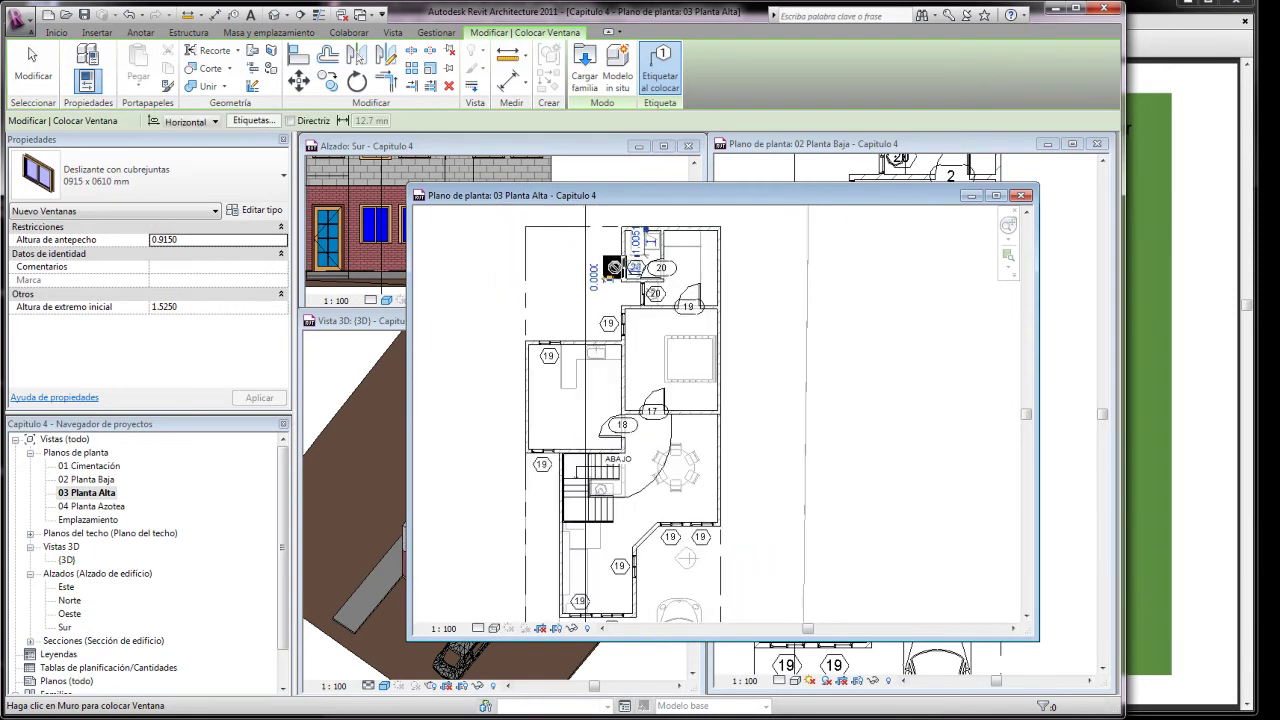
{"action": "left_click", "coordinate": [33, 62]}
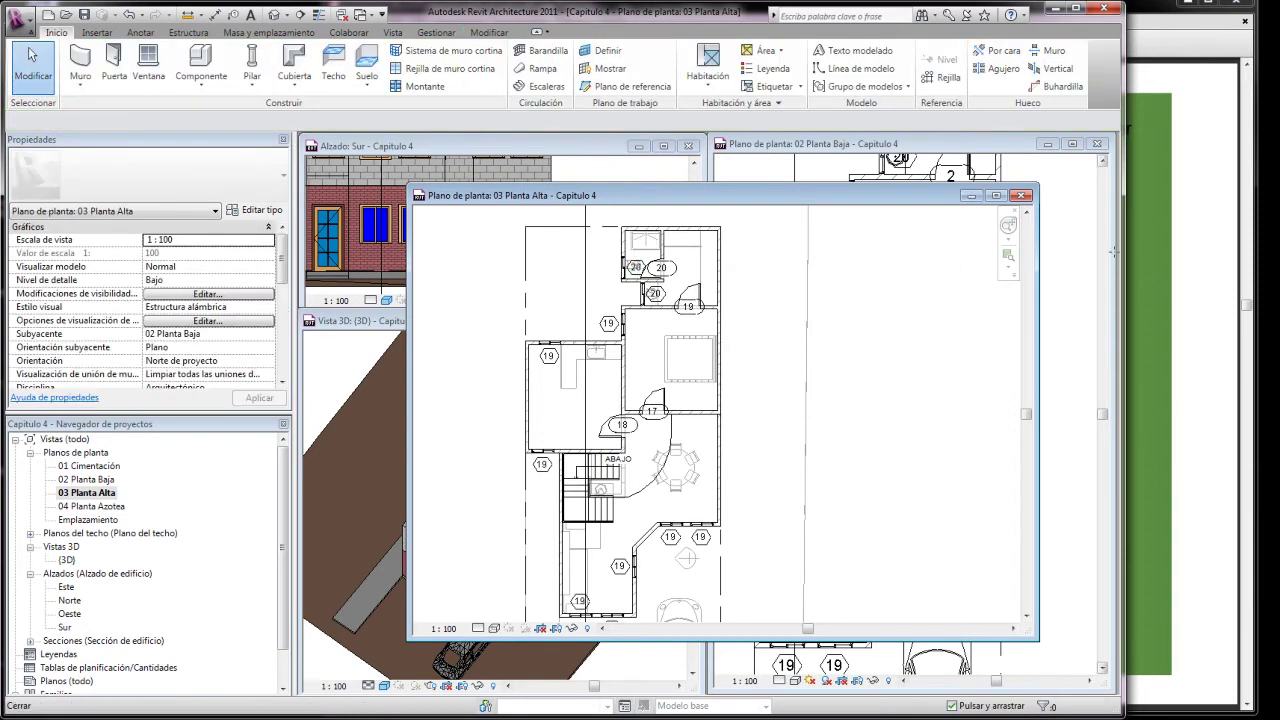
Advance the tutorial PDF to page 99 on furniture, then return to Revit.
{"action": "key", "text": "alt+Tab"}
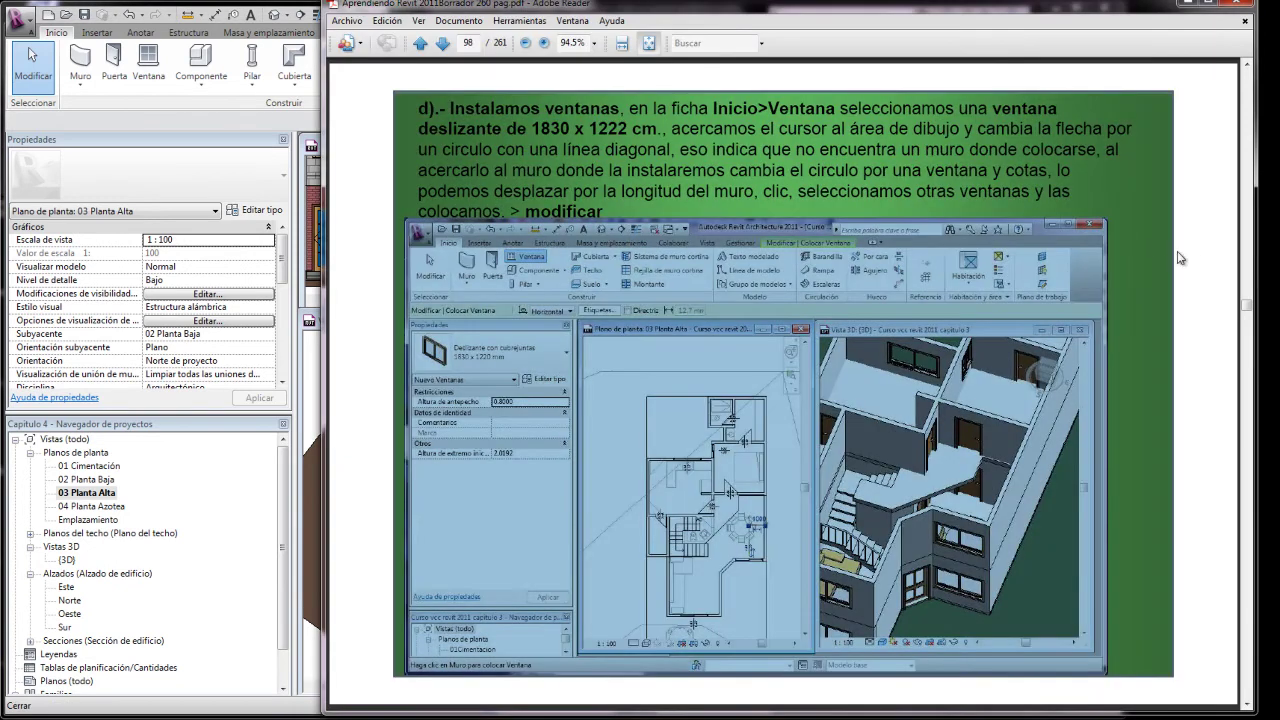
{"action": "key", "text": "Right"}
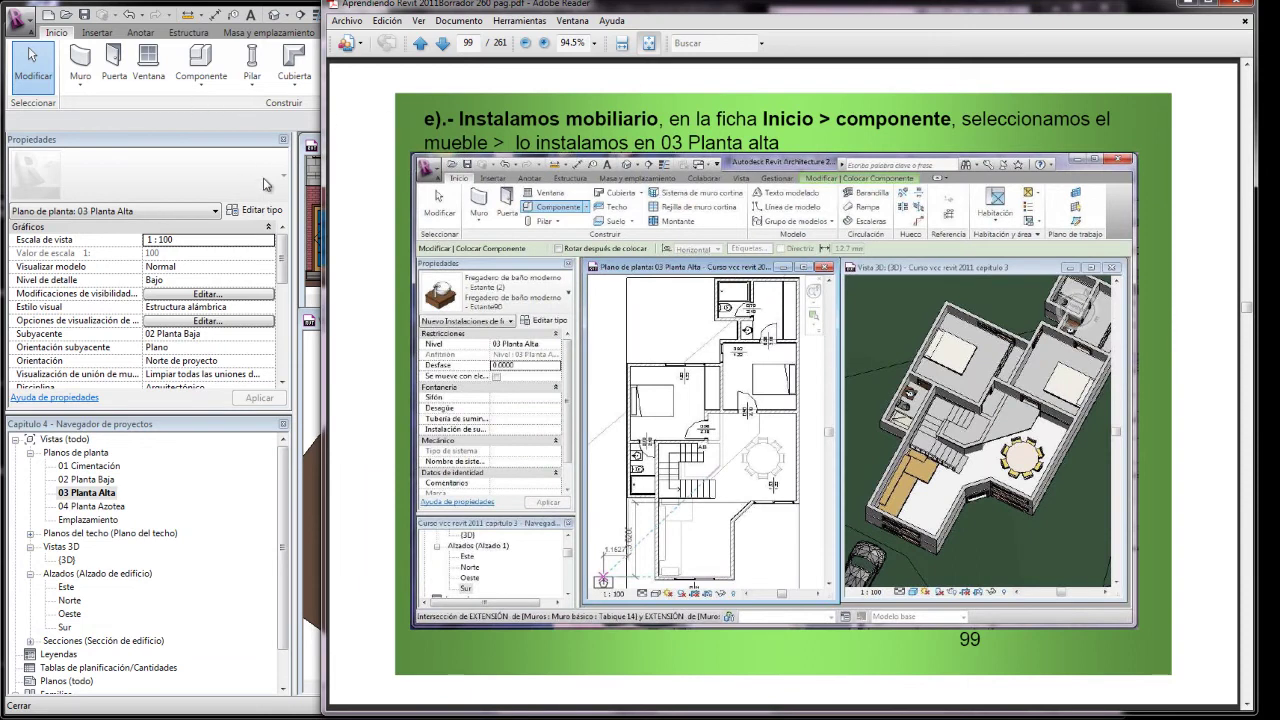
{"action": "key", "text": "alt+Tab"}
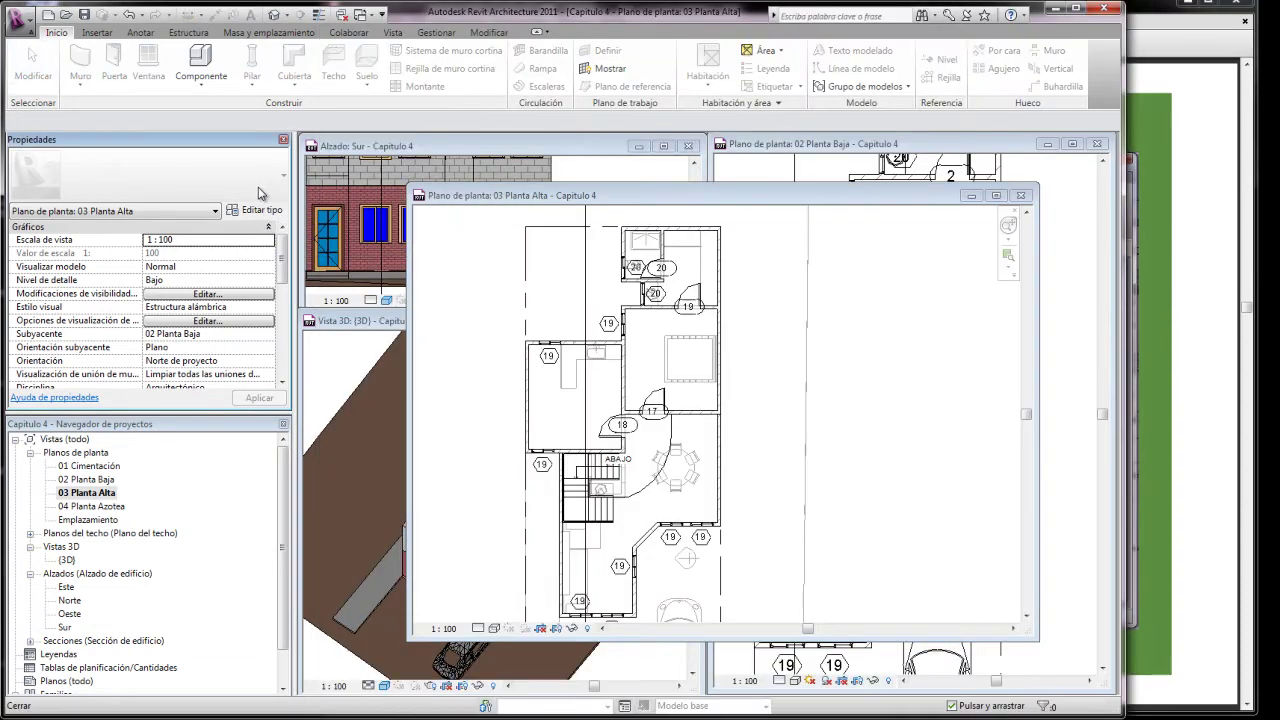
Place two rotated Cama con listones 190 x 200 cm beds in the right and left bedrooms.
{"action": "left_click", "coordinate": [201, 60]}
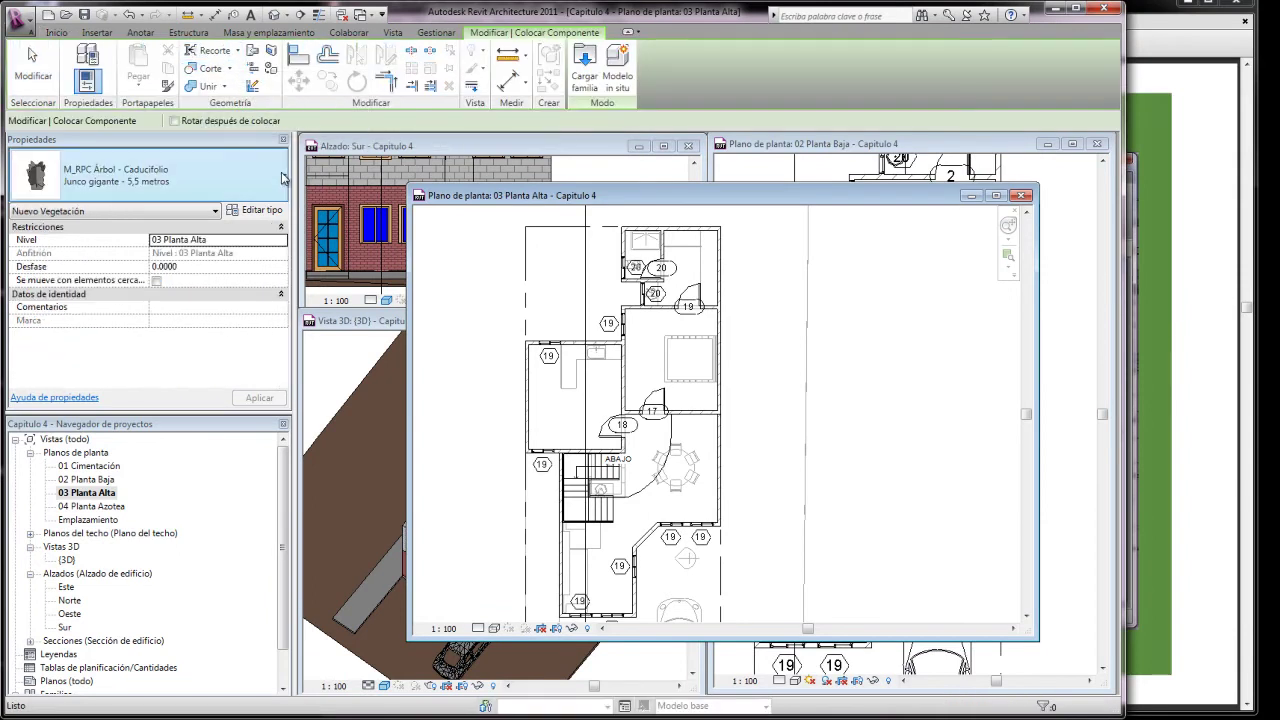
{"action": "left_click", "coordinate": [284, 178]}
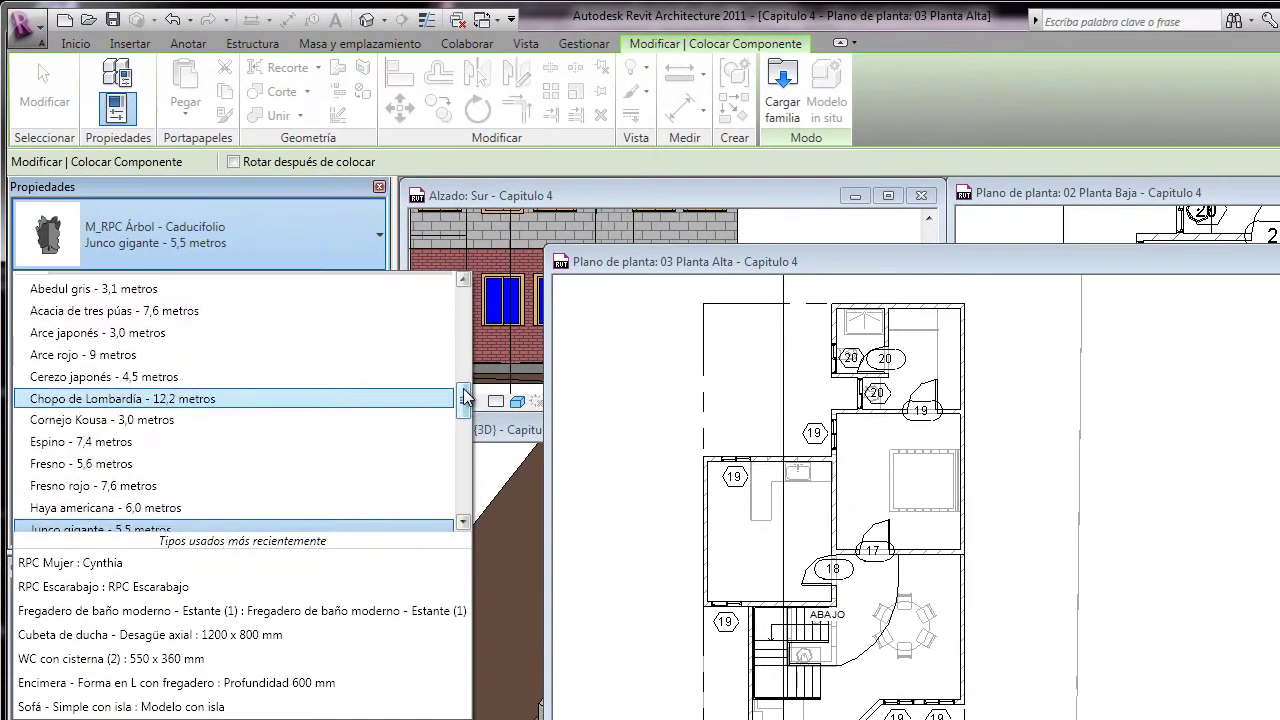
{"action": "left_click_drag", "start_coordinate": [346, 298], "coordinate": [348, 230]}
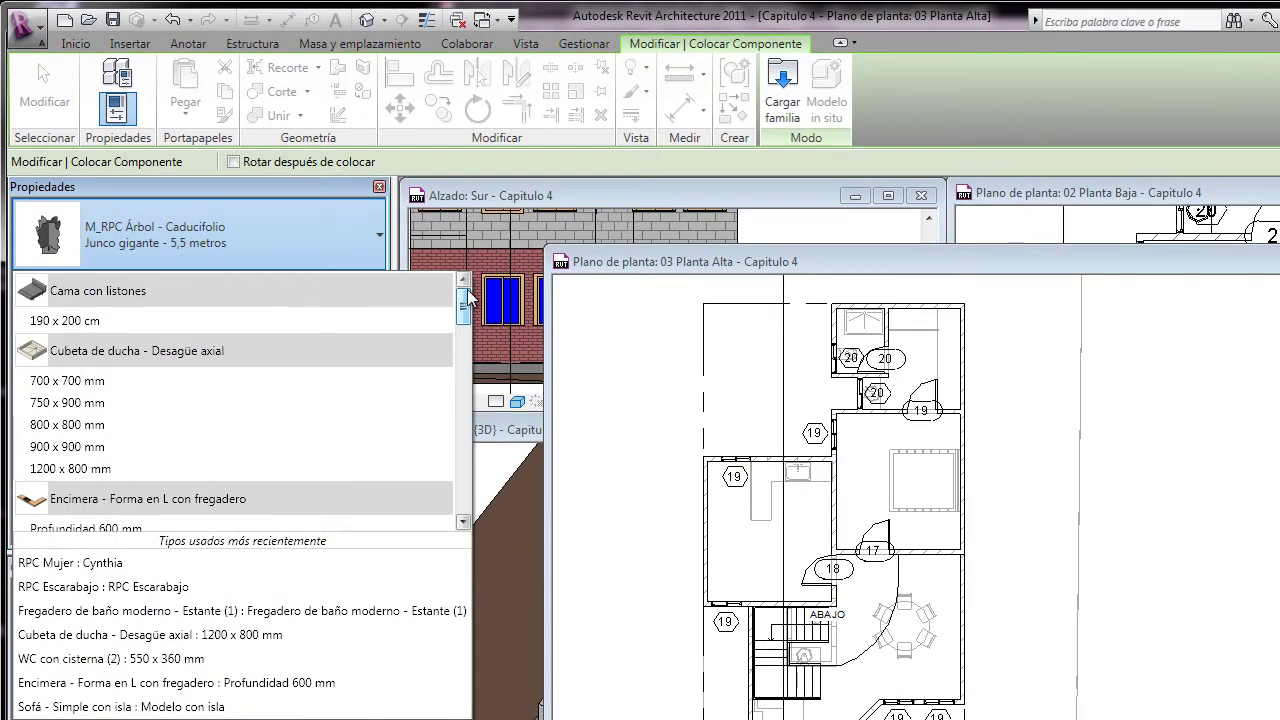
{"action": "left_click", "coordinate": [72, 322]}
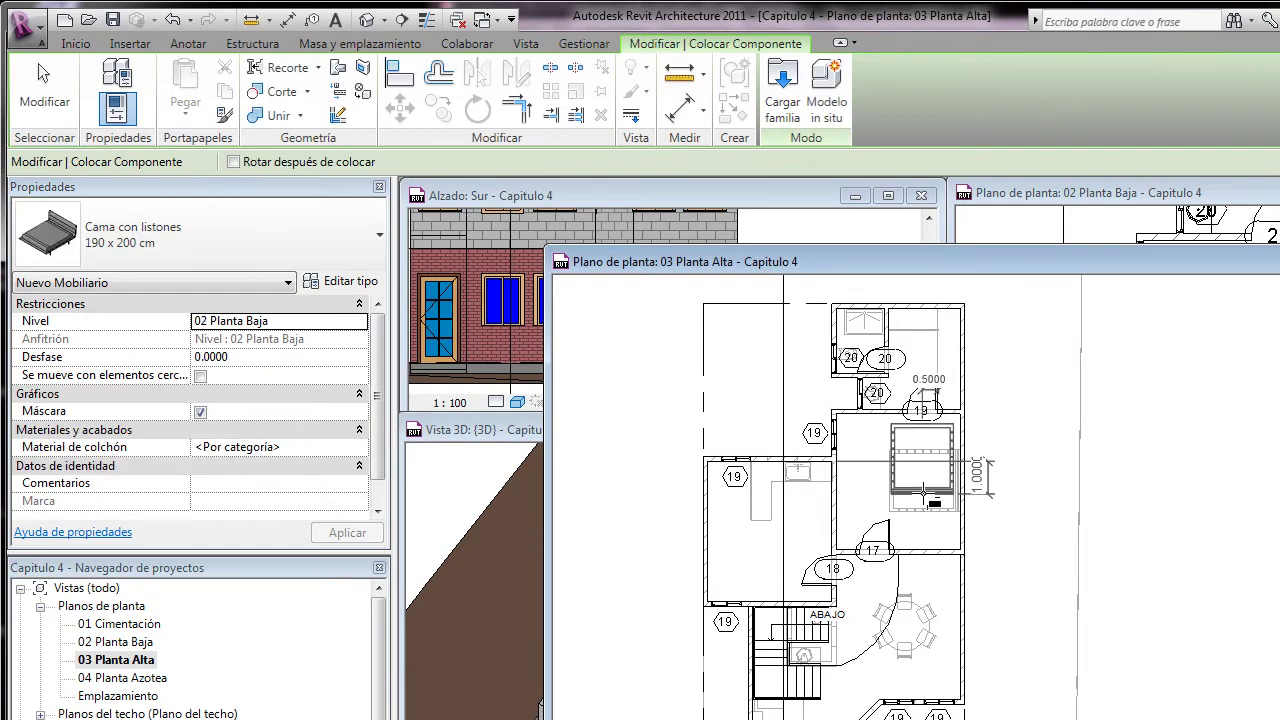
{"action": "key", "text": "space"}
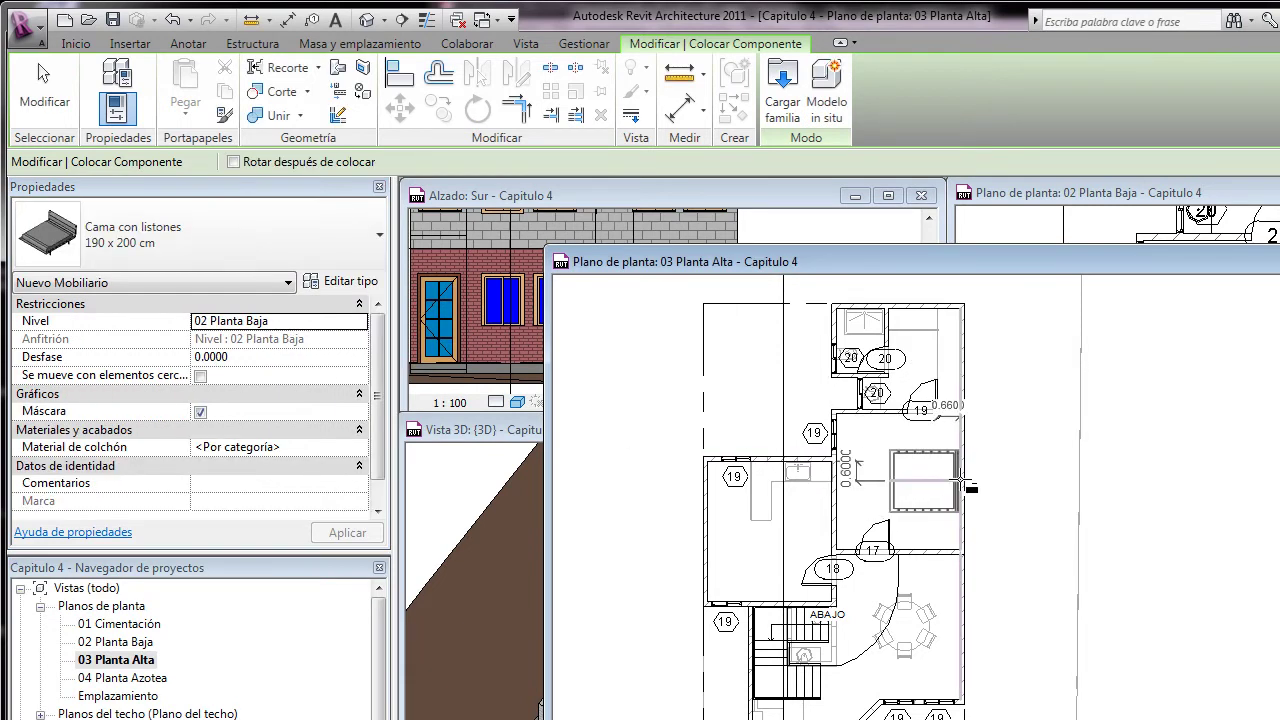
{"action": "left_click", "coordinate": [962, 484]}
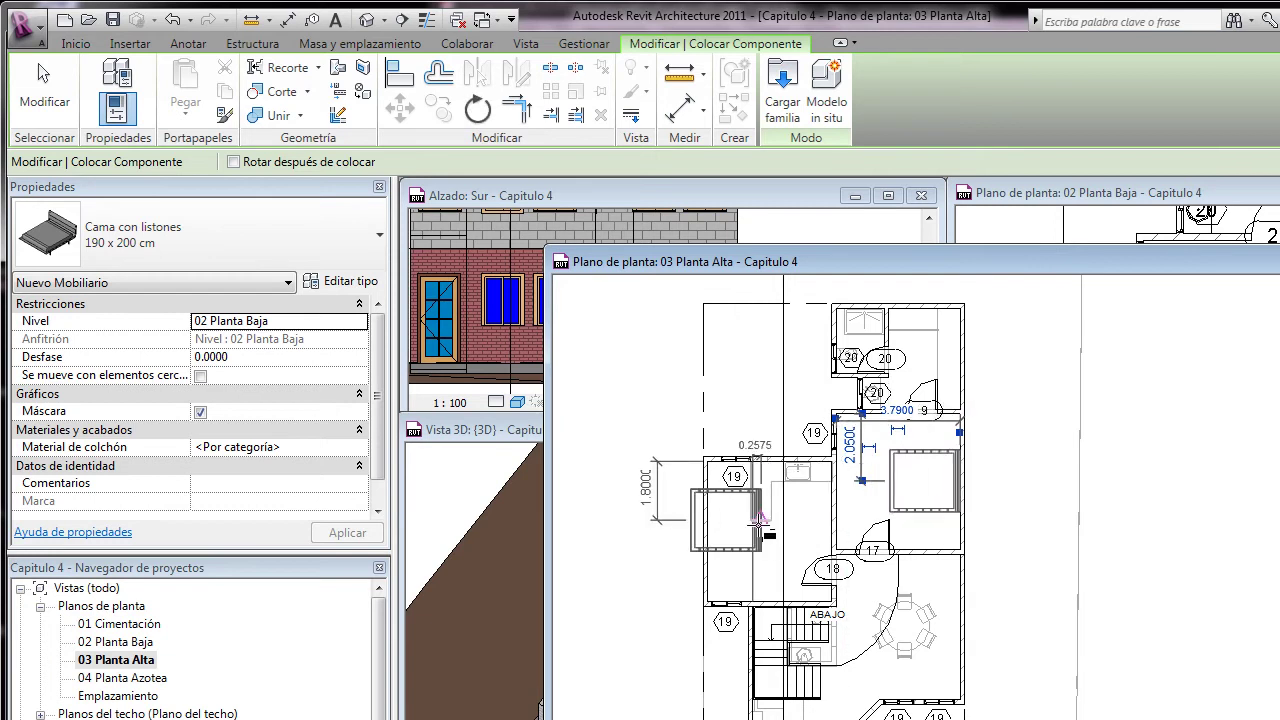
{"action": "key", "text": "space"}
{"action": "key", "text": "space"}
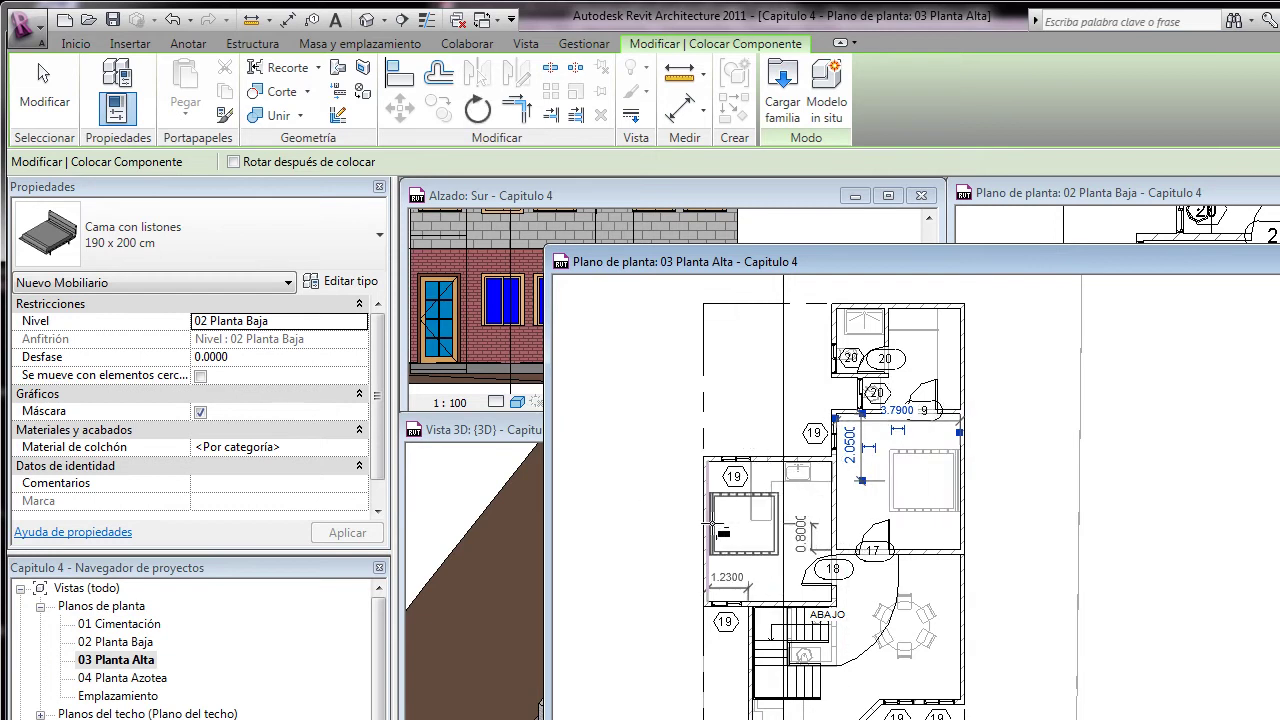
{"action": "left_click", "coordinate": [713, 523]}
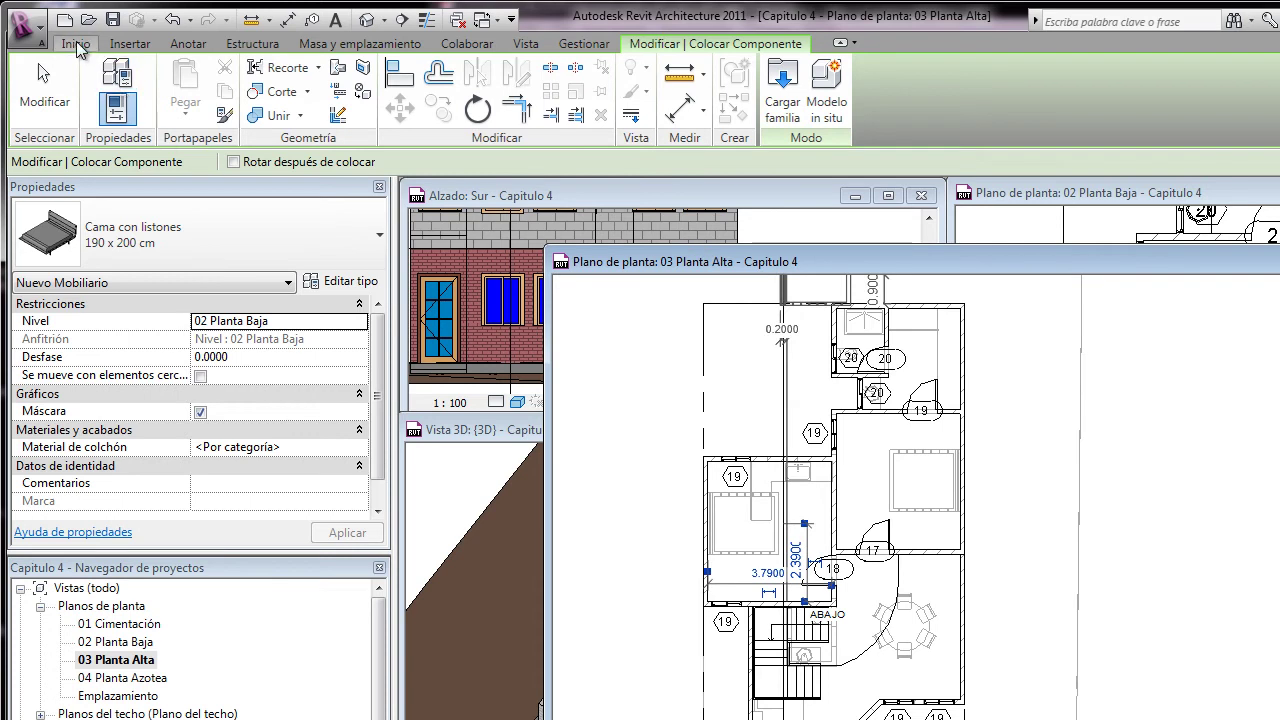
Start the Muro tool and choose a wall type from the type list.
{"action": "left_click", "coordinate": [76, 41]}
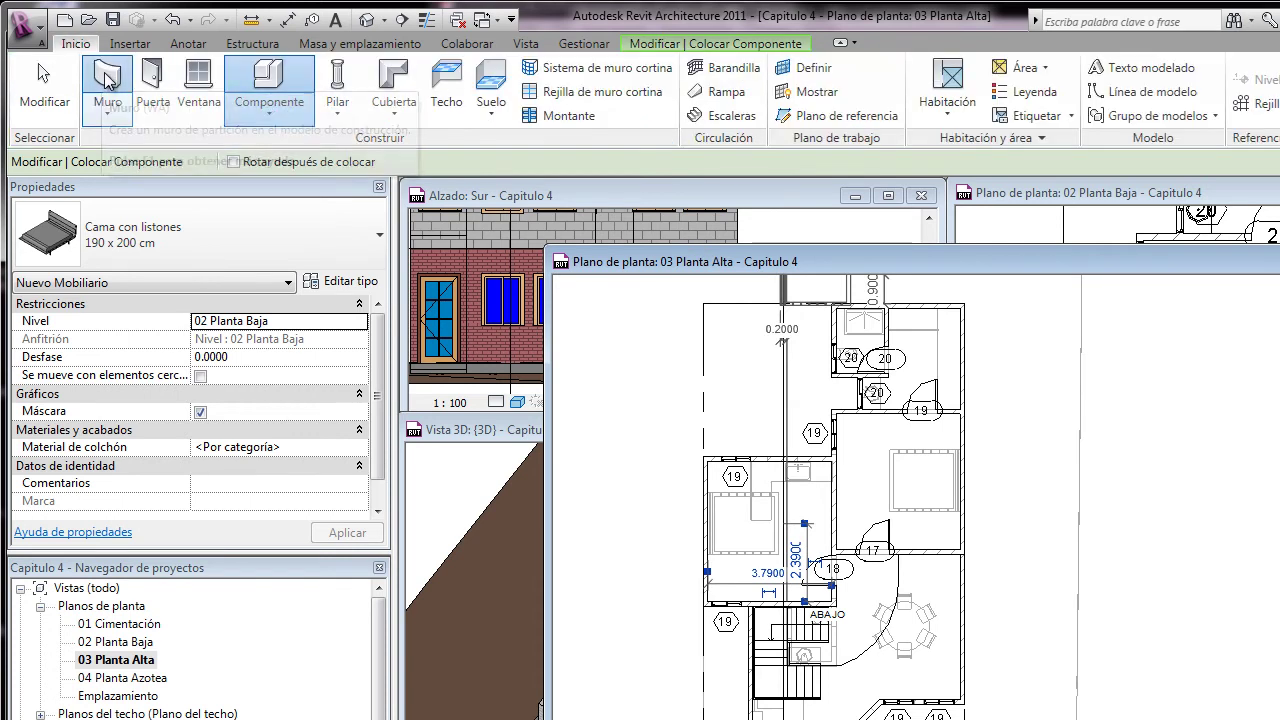
{"action": "left_click", "coordinate": [107, 80]}
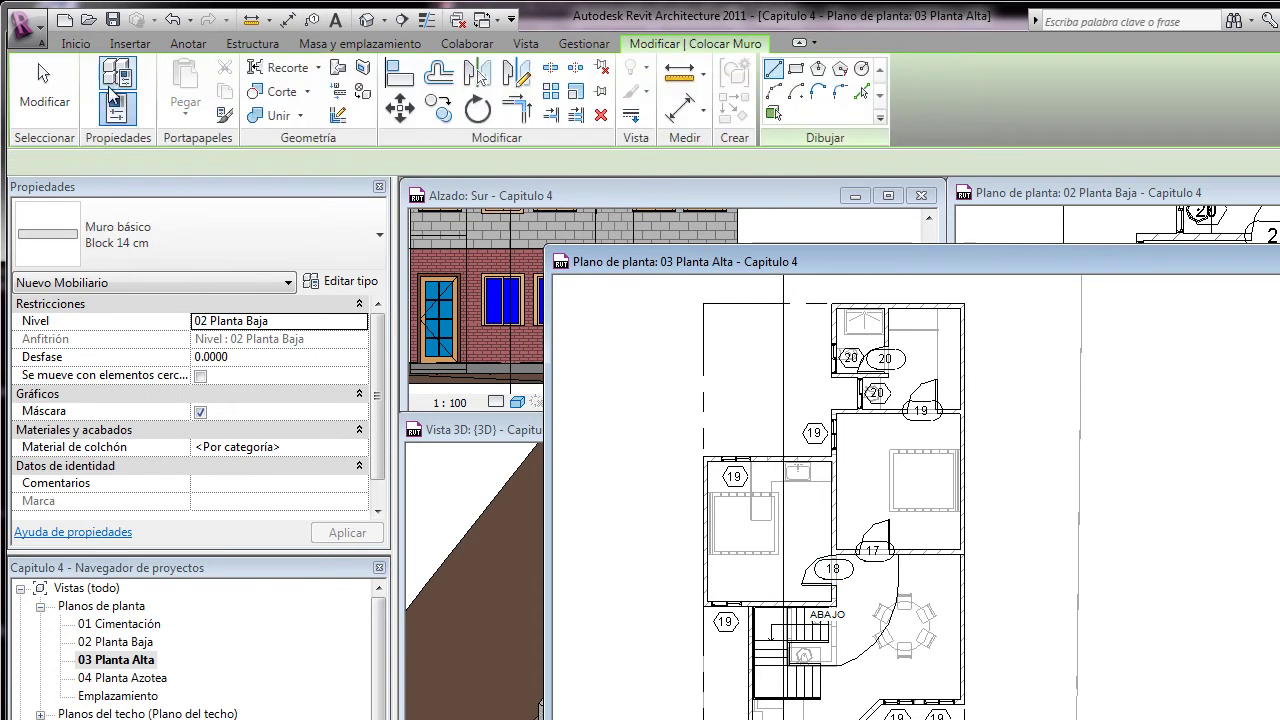
{"action": "left_click", "coordinate": [380, 240]}
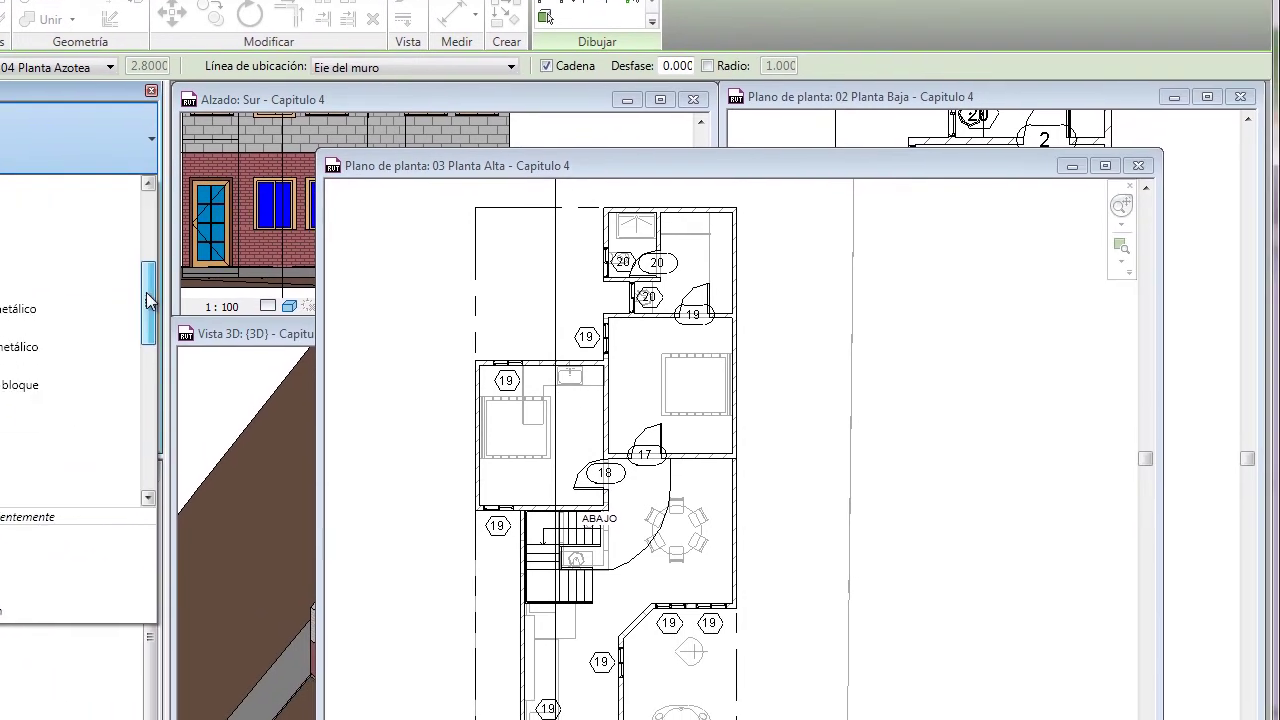
{"action": "left_click_drag", "start_coordinate": [376, 330], "coordinate": [378, 426]}
{"action": "left_click_drag", "start_coordinate": [150, 330], "coordinate": [168, 450]}
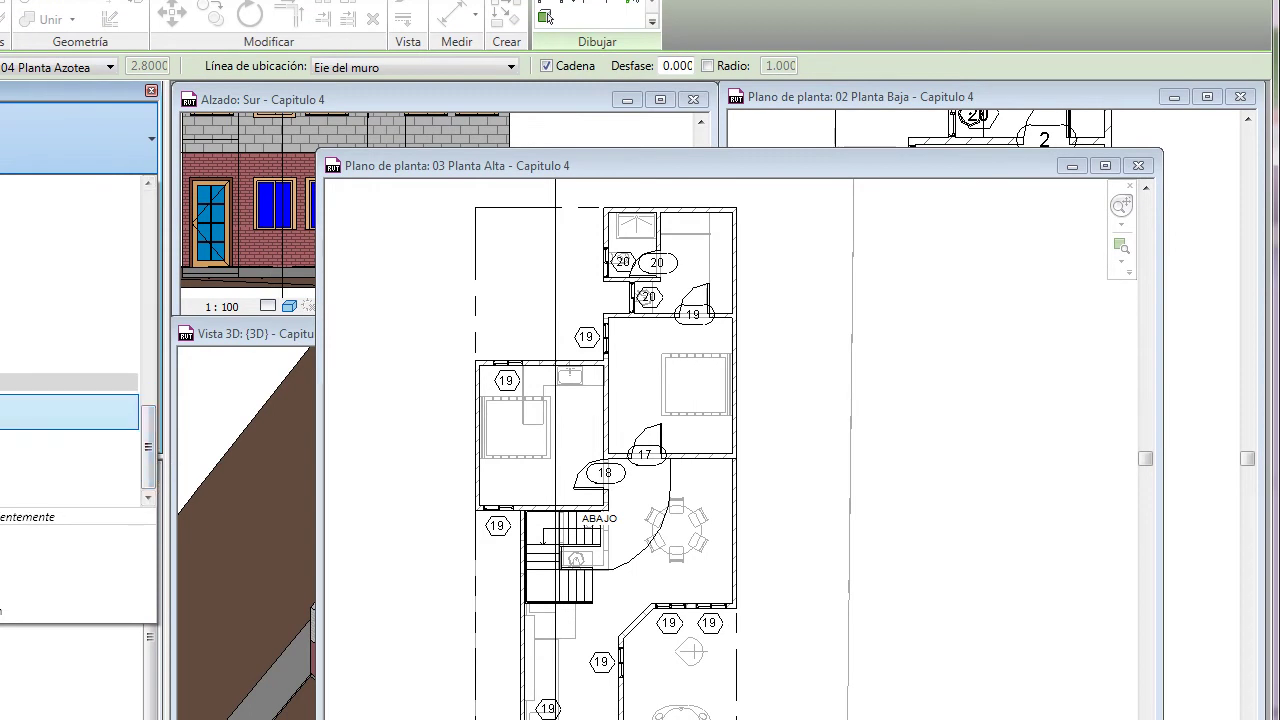
{"action": "left_click", "coordinate": [70, 412]}
{"action": "scroll", "coordinate": [720, 220], "scroll_direction": "up", "scroll_amount": 2}
{"action": "scroll", "coordinate": [710, 320], "scroll_direction": "up", "scroll_amount": 3}
{"action": "scroll", "coordinate": [710, 325], "scroll_direction": "up", "scroll_amount": 3}
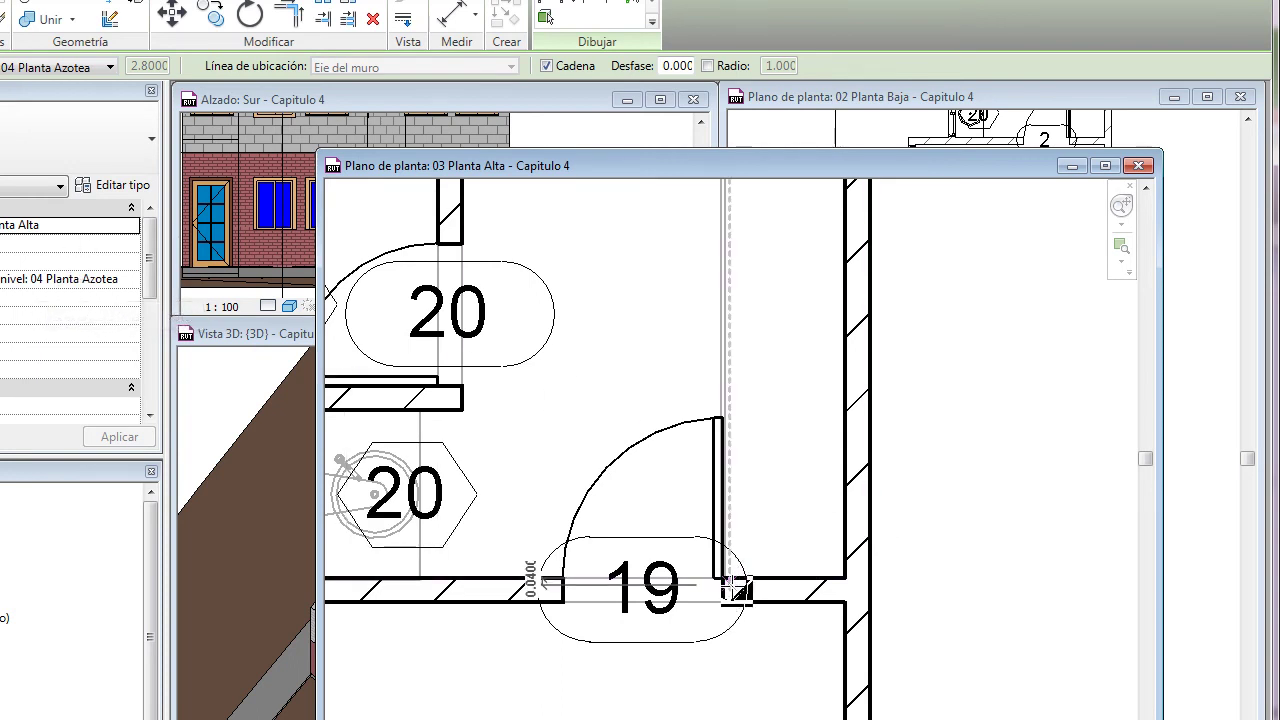
{"action": "scroll", "coordinate": [742, 586], "scroll_direction": "down", "scroll_amount": 2}
Draw a 3.1 m partition wall from the door 19 jamb up to the top wall.
{"action": "left_click", "coordinate": [737, 588]}
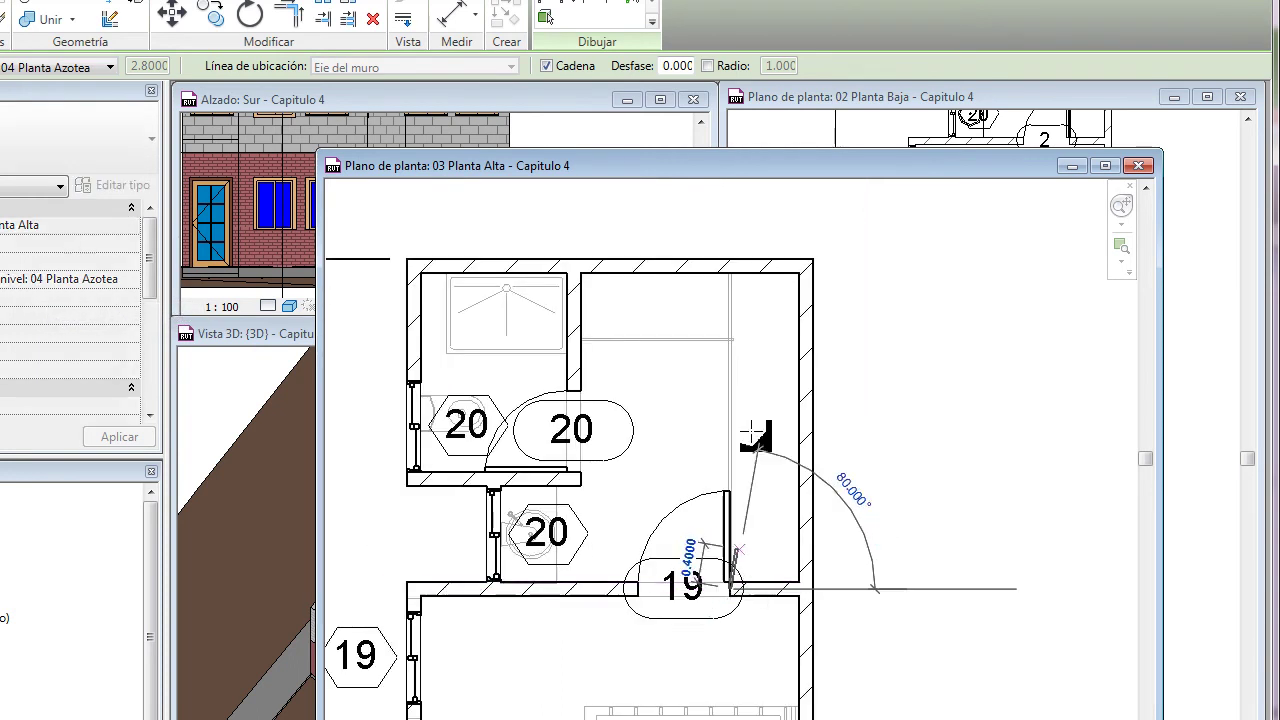
{"action": "left_click", "coordinate": [734, 270]}
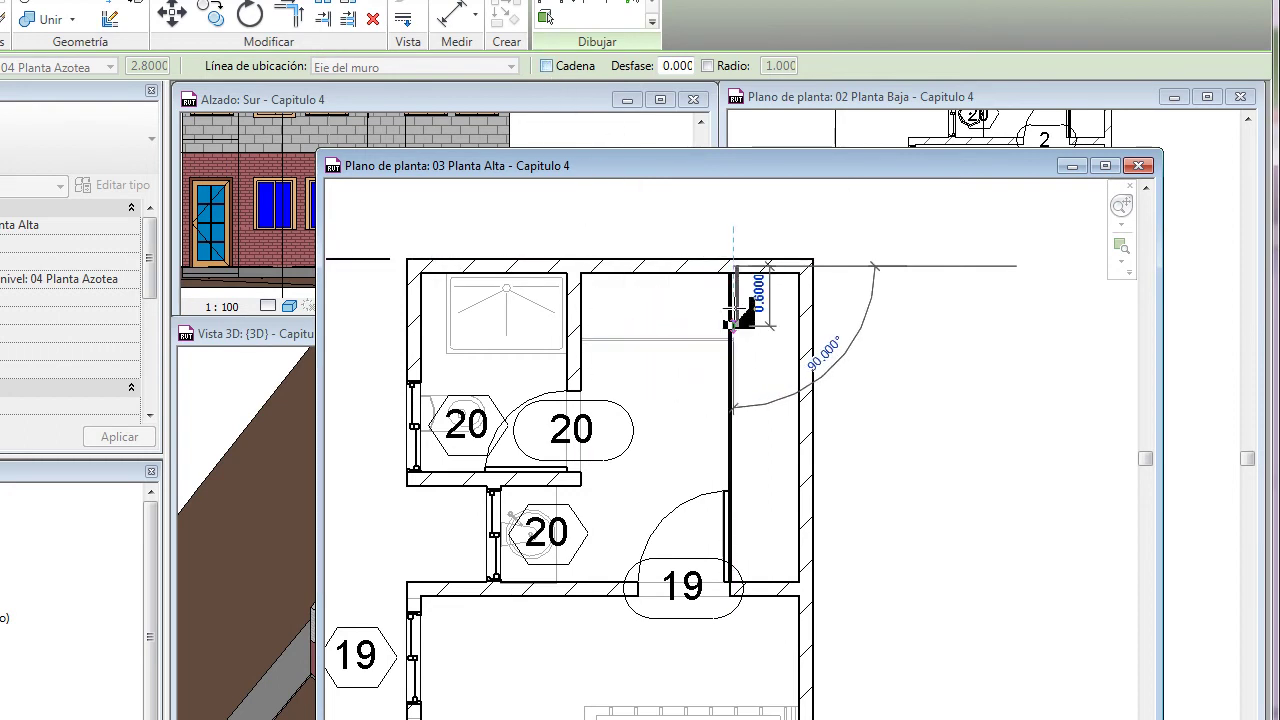
{"action": "key", "text": "Escape"}
{"action": "key", "text": "Escape"}
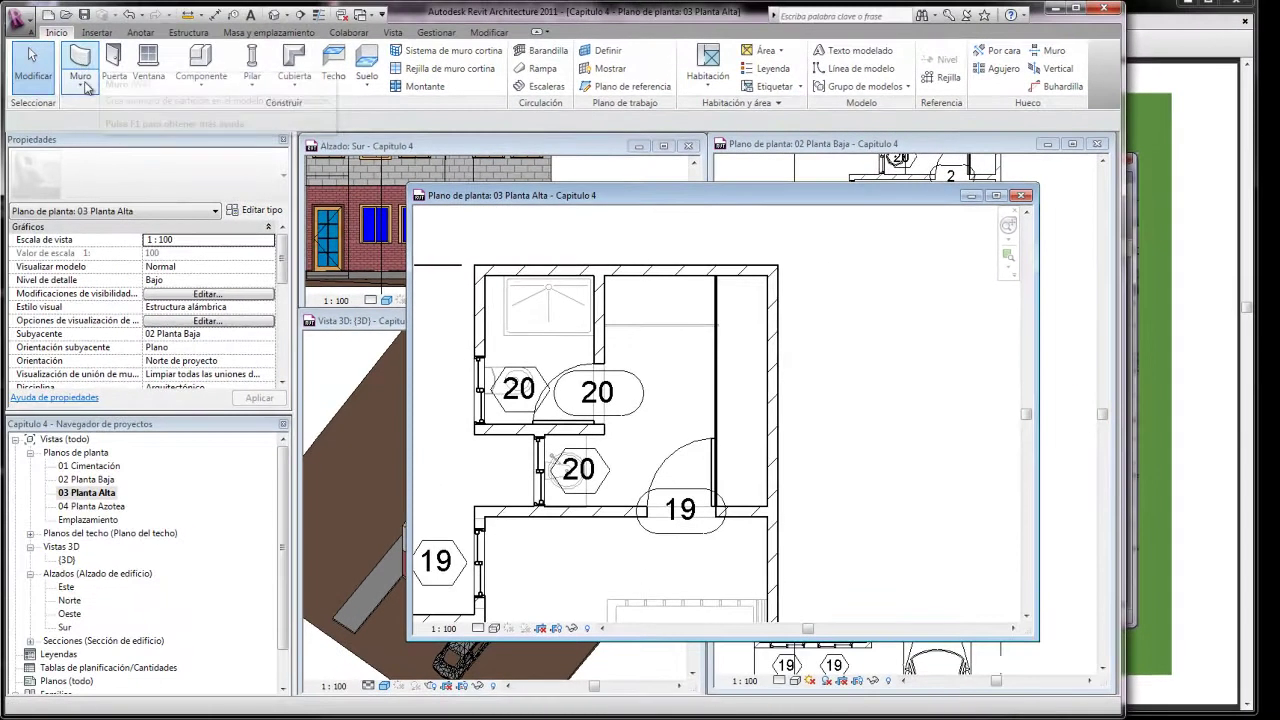
Draw a 2.4 m Muro cortina wall beside the stairs, below door 18.
{"action": "left_click", "coordinate": [69, 56]}
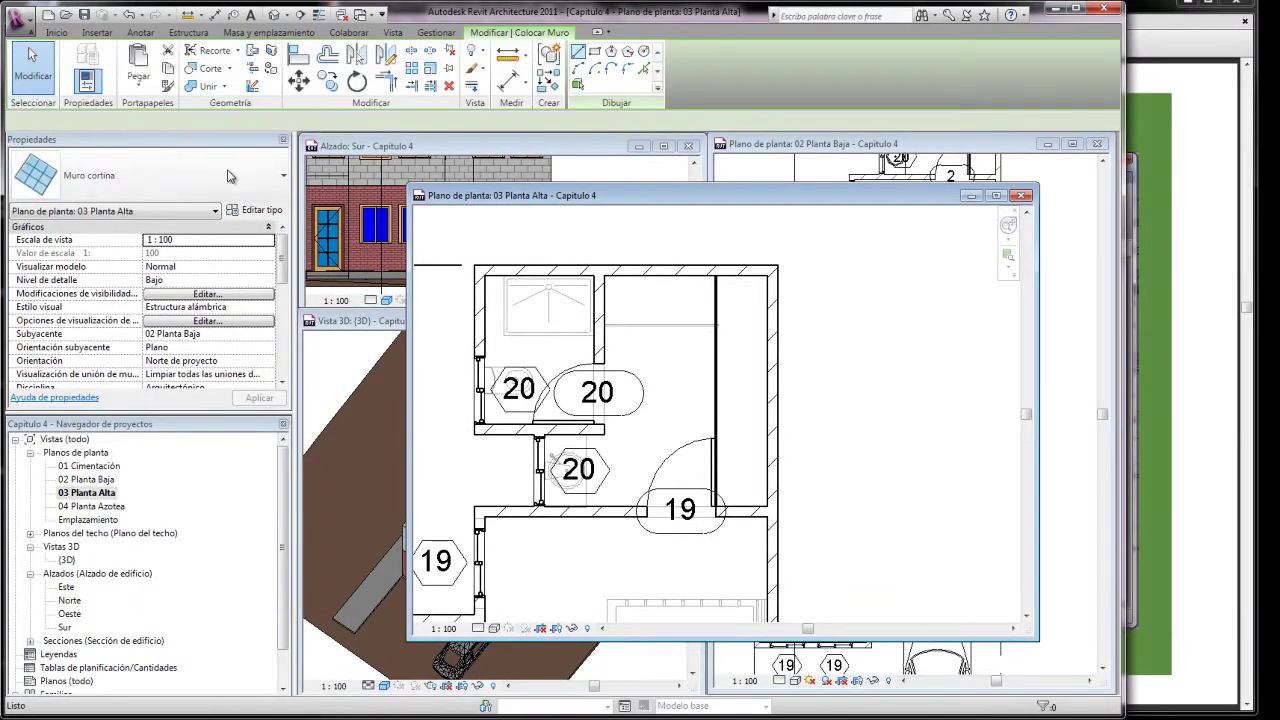
{"action": "left_click", "coordinate": [604, 325]}
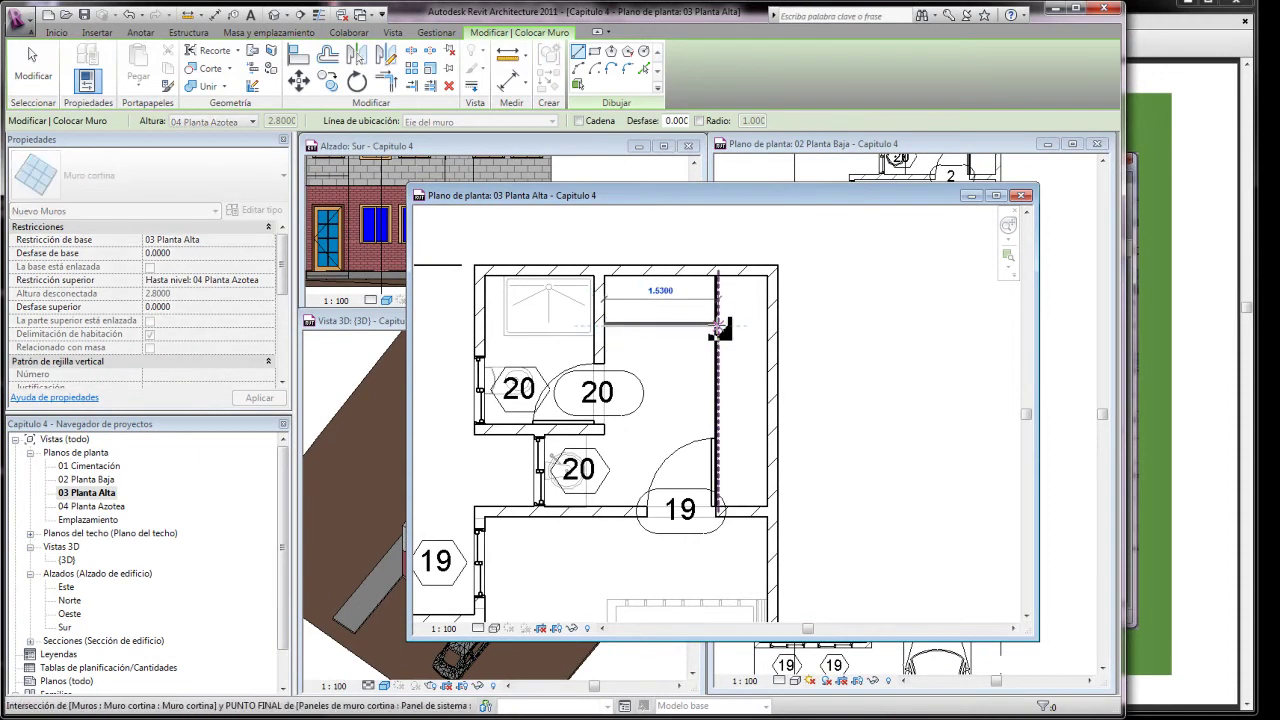
{"action": "scroll", "coordinate": [595, 228], "scroll_direction": "down", "scroll_amount": 2}
{"action": "scroll", "coordinate": [595, 228], "scroll_direction": "down", "scroll_amount": 1}
{"action": "scroll", "coordinate": [595, 228], "scroll_direction": "down", "scroll_amount": 2}
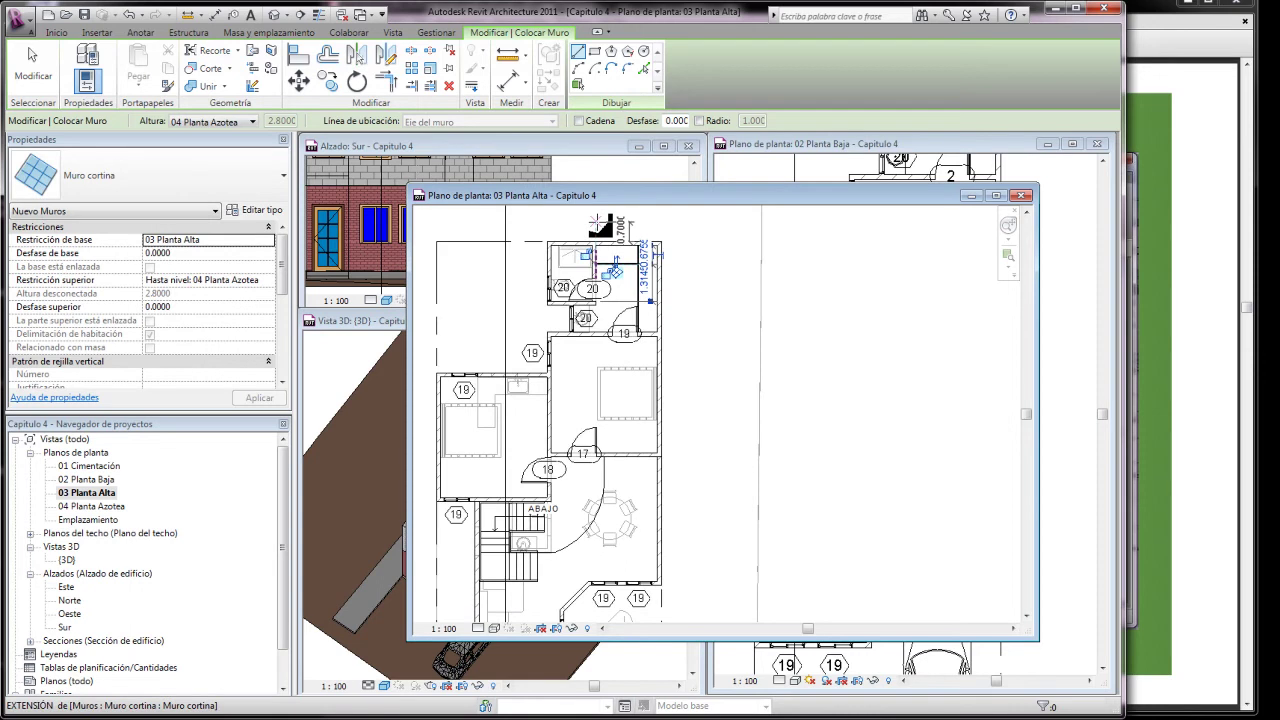
{"action": "scroll", "coordinate": [566, 488], "scroll_direction": "up", "scroll_amount": 2}
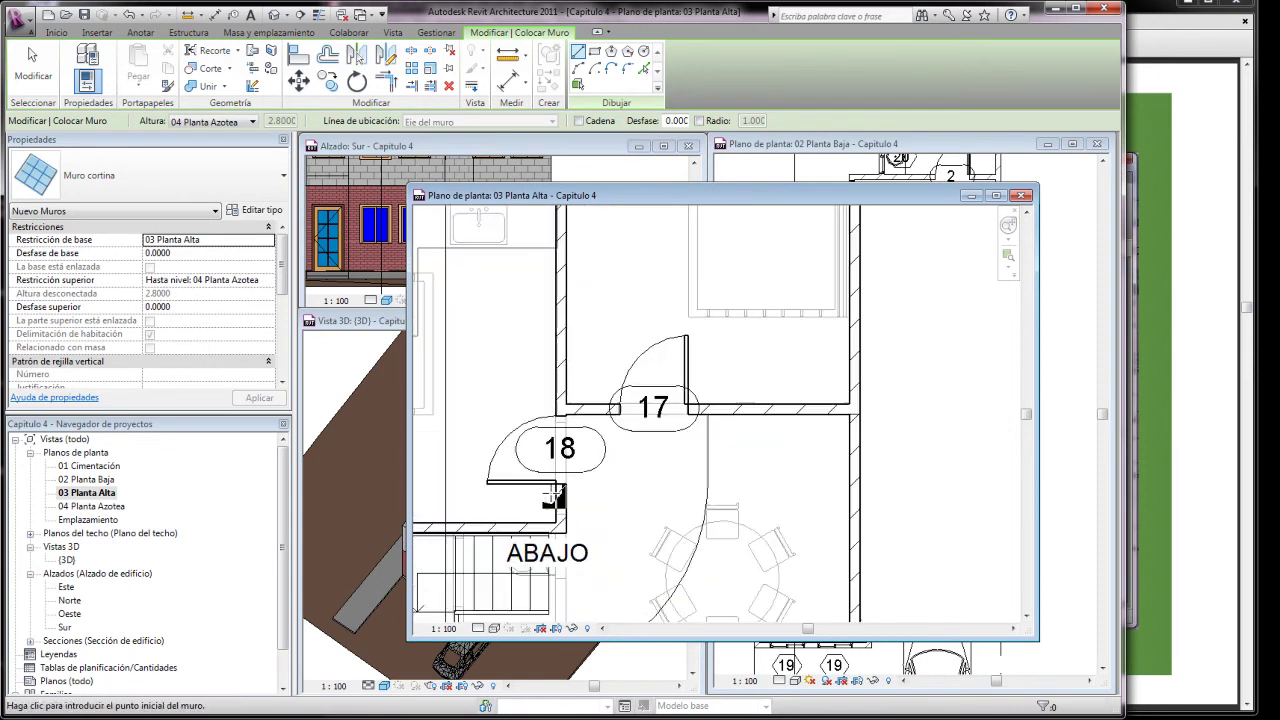
{"action": "scroll", "coordinate": [566, 488], "scroll_direction": "up", "scroll_amount": 2}
{"action": "left_click", "coordinate": [566, 484]}
{"action": "scroll", "coordinate": [609, 485], "scroll_direction": "down", "scroll_amount": 2}
{"action": "scroll", "coordinate": [605, 475], "scroll_direction": "down", "scroll_amount": 2}
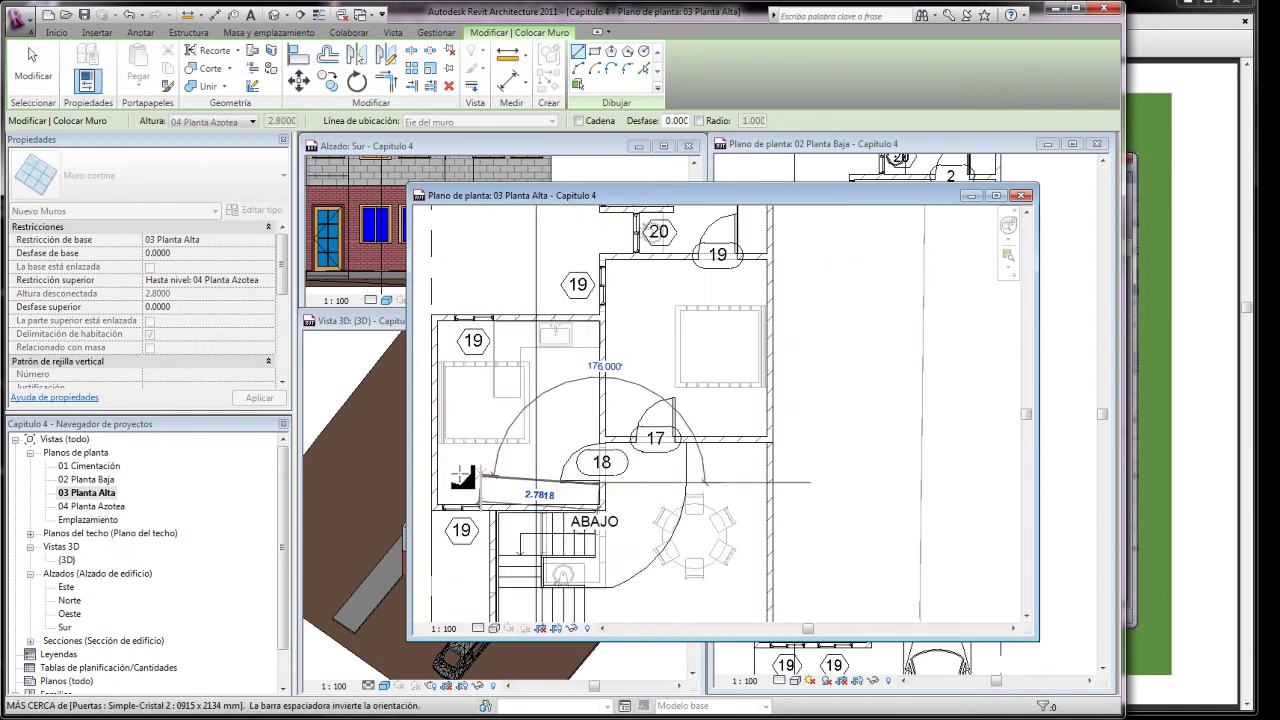
{"action": "scroll", "coordinate": [462, 478], "scroll_direction": "up", "scroll_amount": 2}
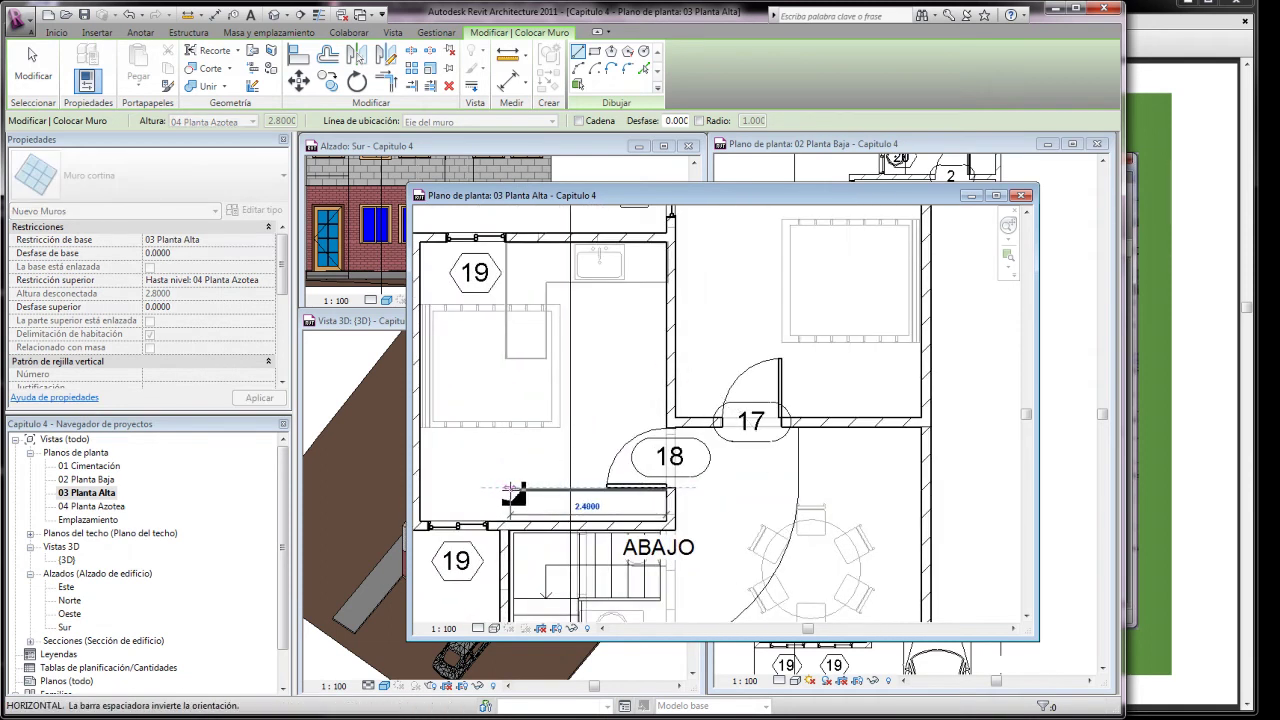
{"action": "left_click", "coordinate": [512, 490]}
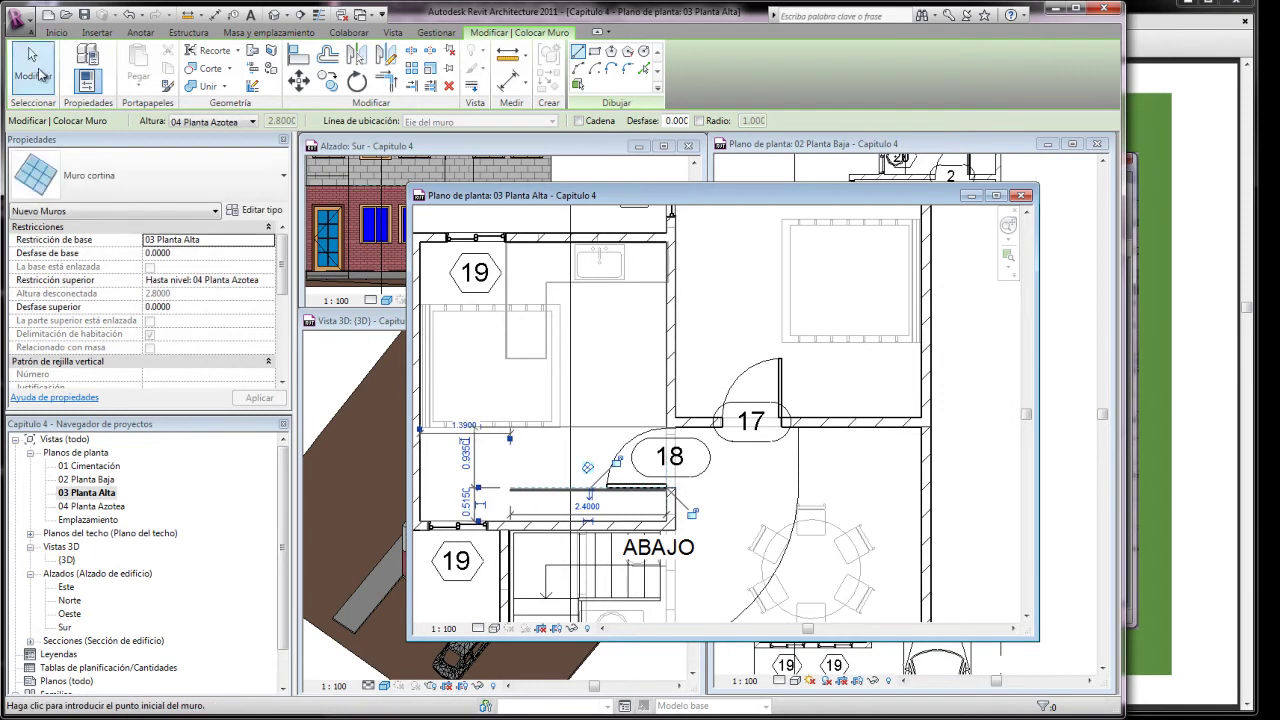
{"action": "key", "text": "Escape"}
{"action": "key", "text": "Escape"}
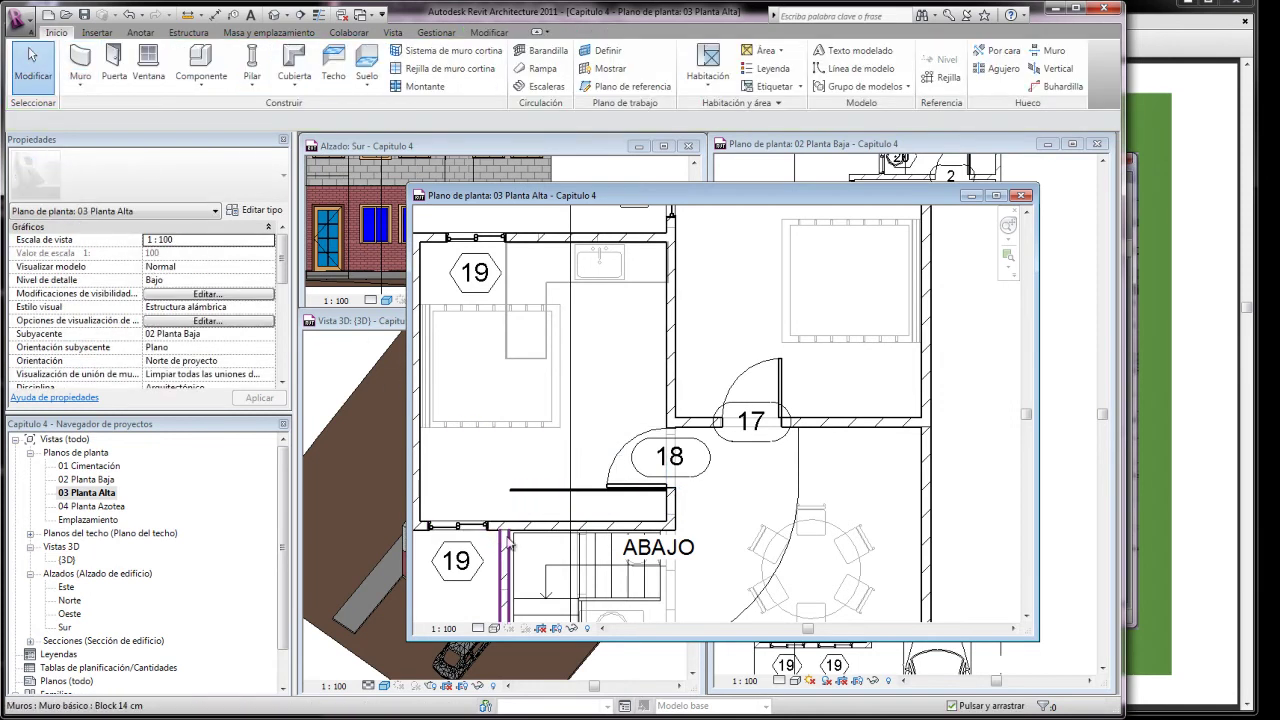
Extend the vertical wall next to the stairs up to meet the curtain wall.
{"action": "left_click", "coordinate": [507, 540]}
{"action": "left_click_drag", "start_coordinate": [505, 526], "coordinate": [505, 490]}
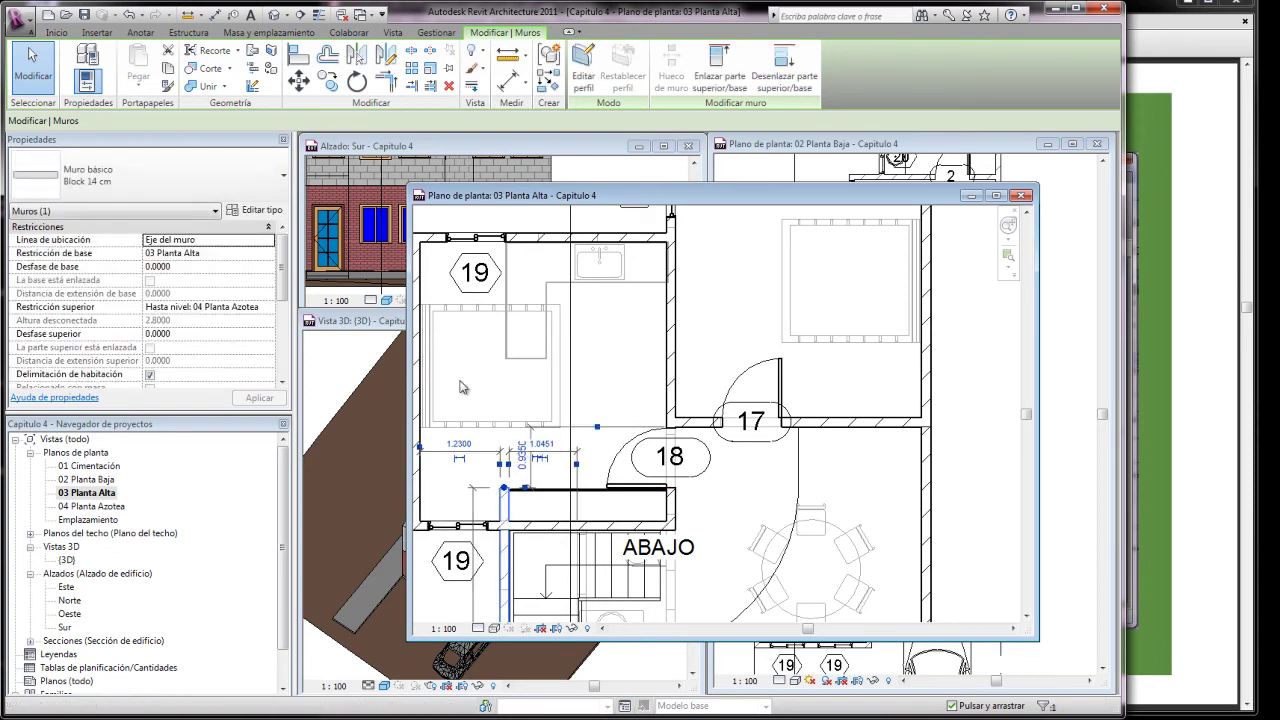
{"action": "left_click", "coordinate": [37, 76]}
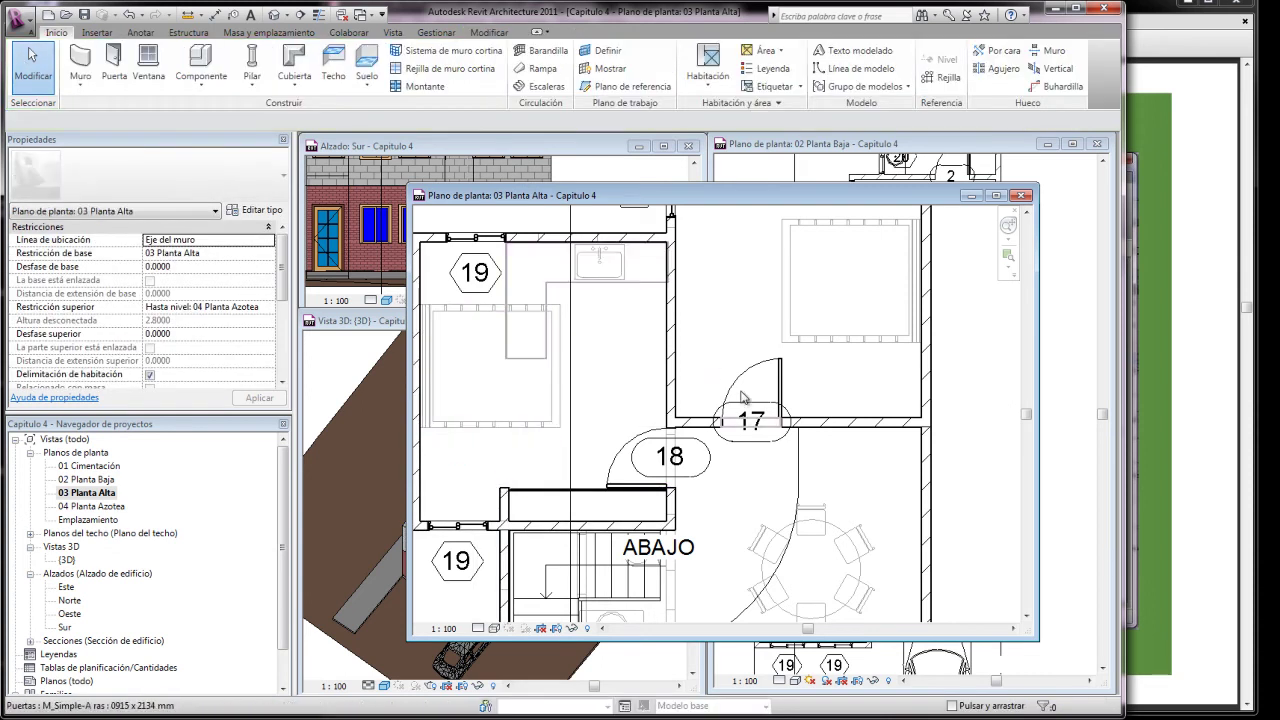
{"action": "scroll", "coordinate": [669, 410], "scroll_direction": "down", "scroll_amount": 2}
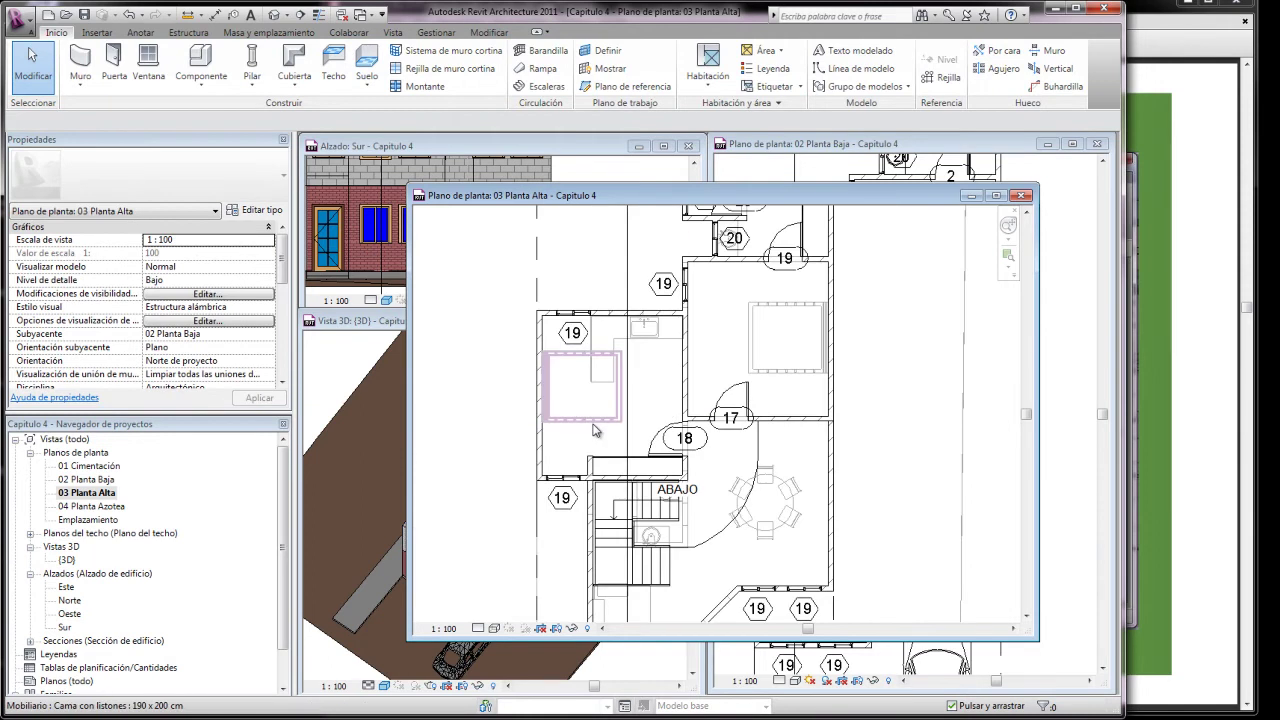
{"action": "scroll", "coordinate": [595, 430], "scroll_direction": "down", "scroll_amount": 2}
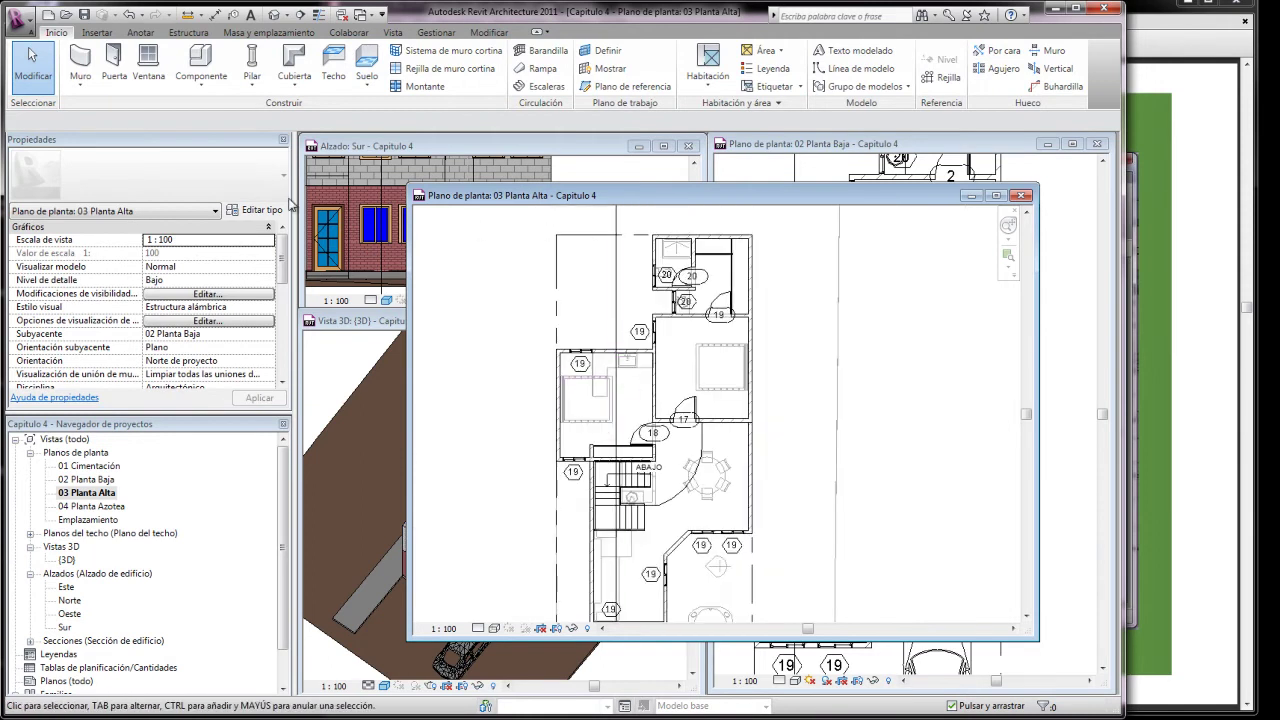
Place a Cubeta de ducha - Desagüe axial 1200 x 800 mm tray in the bathroom corner.
{"action": "left_click", "coordinate": [200, 62]}
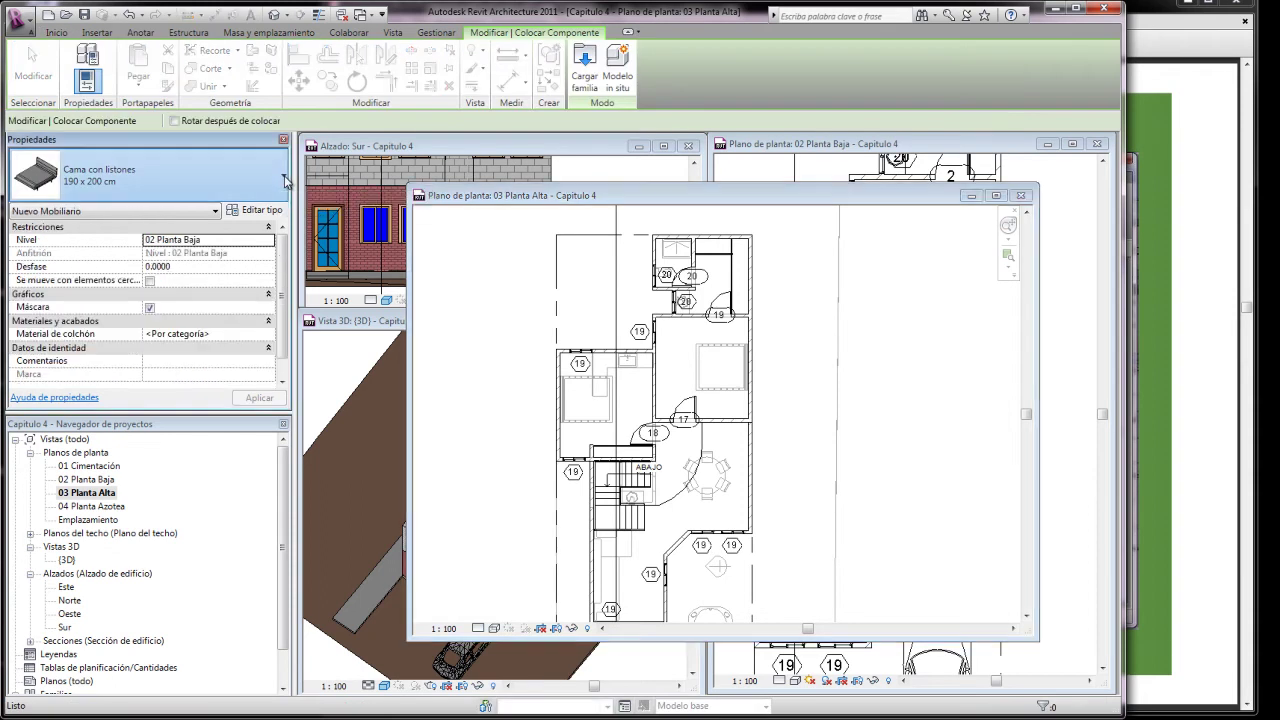
{"action": "left_click", "coordinate": [284, 176]}
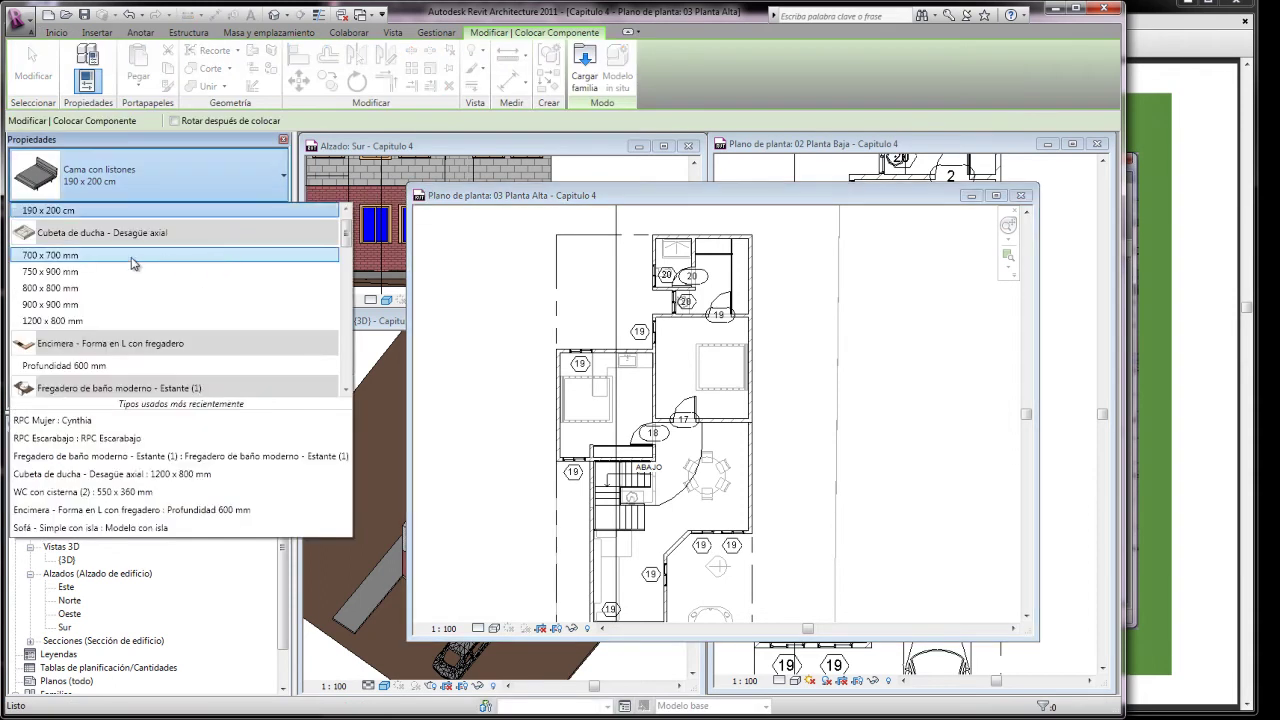
{"action": "left_click", "coordinate": [50, 320]}
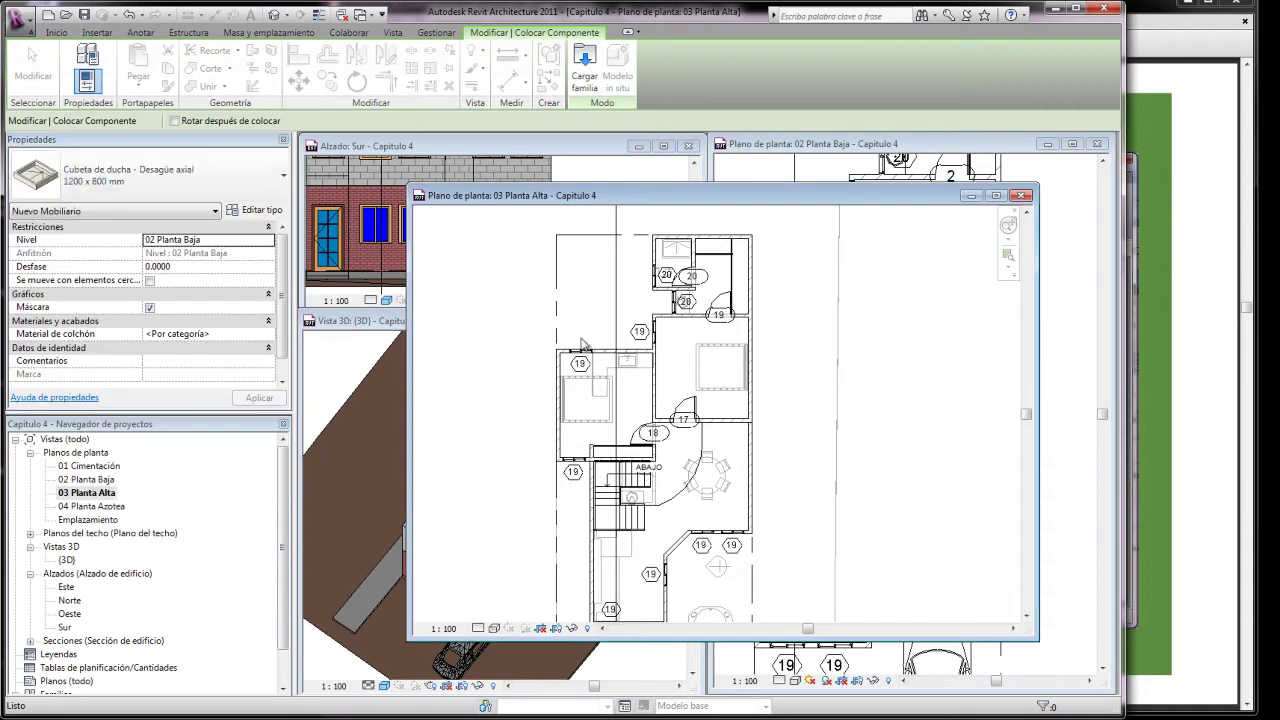
{"action": "scroll", "coordinate": [694, 250], "scroll_direction": "up", "scroll_amount": 2}
{"action": "scroll", "coordinate": [690, 270], "scroll_direction": "up", "scroll_amount": 3}
{"action": "scroll", "coordinate": [686, 290], "scroll_direction": "up", "scroll_amount": 1}
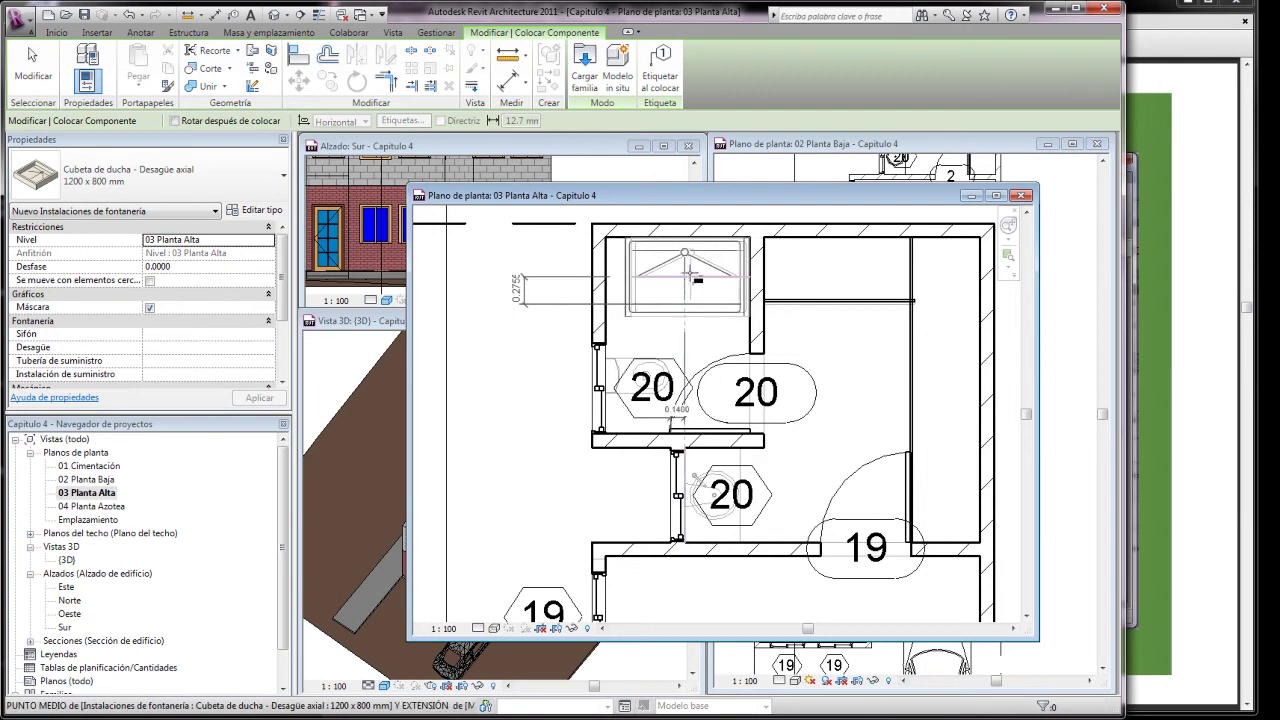
{"action": "left_click", "coordinate": [692, 274]}
{"action": "scroll", "coordinate": [695, 272], "scroll_direction": "down", "scroll_amount": 2}
{"action": "scroll", "coordinate": [698, 271], "scroll_direction": "down", "scroll_amount": 1}
{"action": "scroll", "coordinate": [700, 270], "scroll_direction": "down", "scroll_amount": 1}
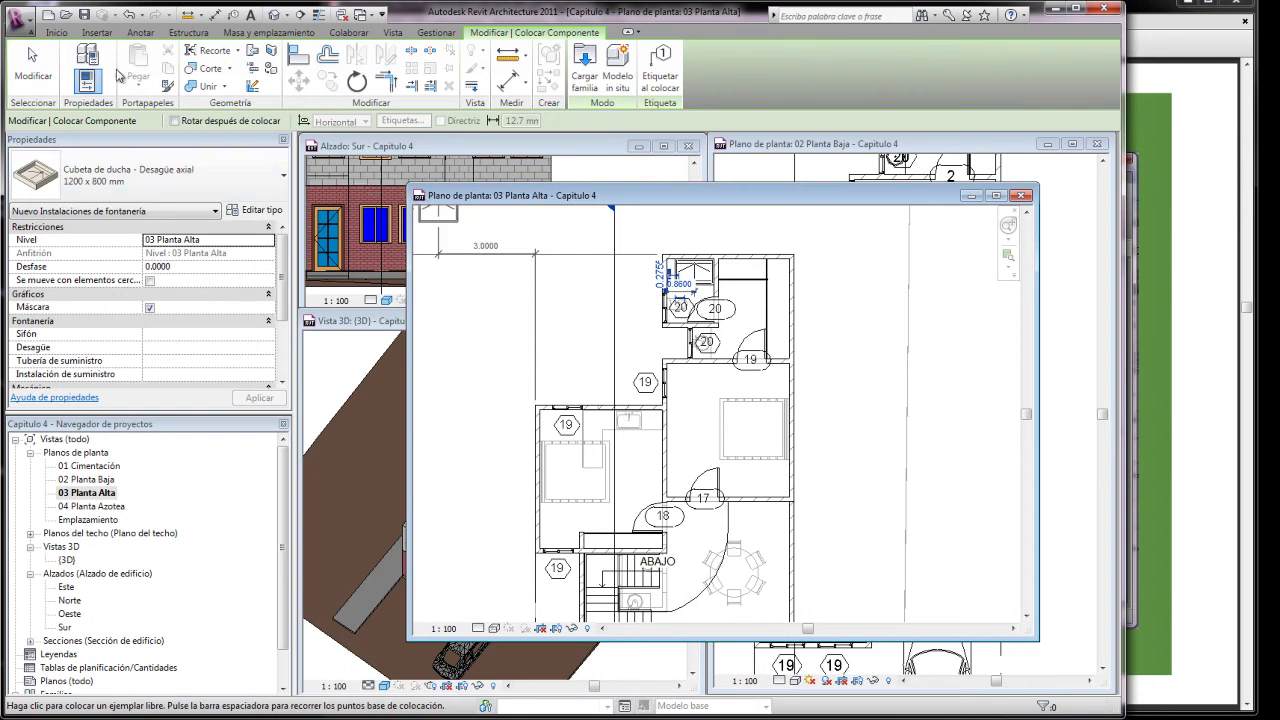
{"action": "left_click", "coordinate": [57, 33]}
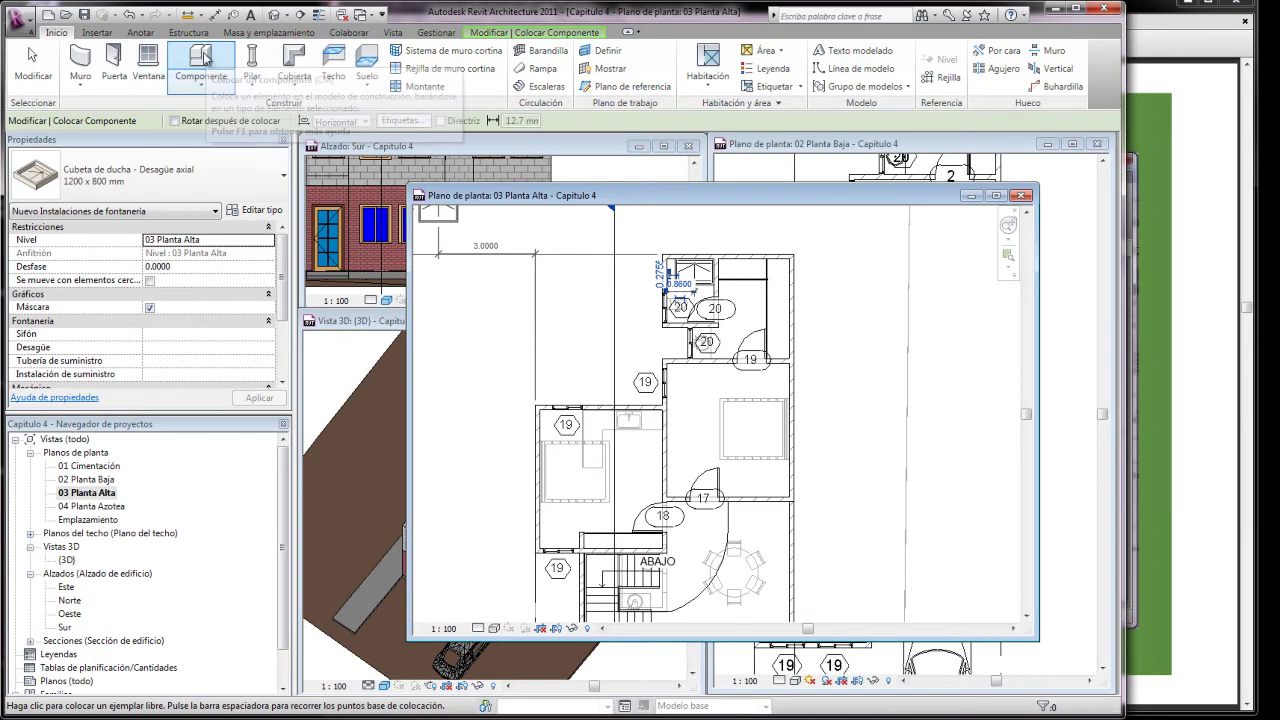
Start another component and choose the Fregadero de baño moderno - Estante type.
{"action": "left_click", "coordinate": [203, 60]}
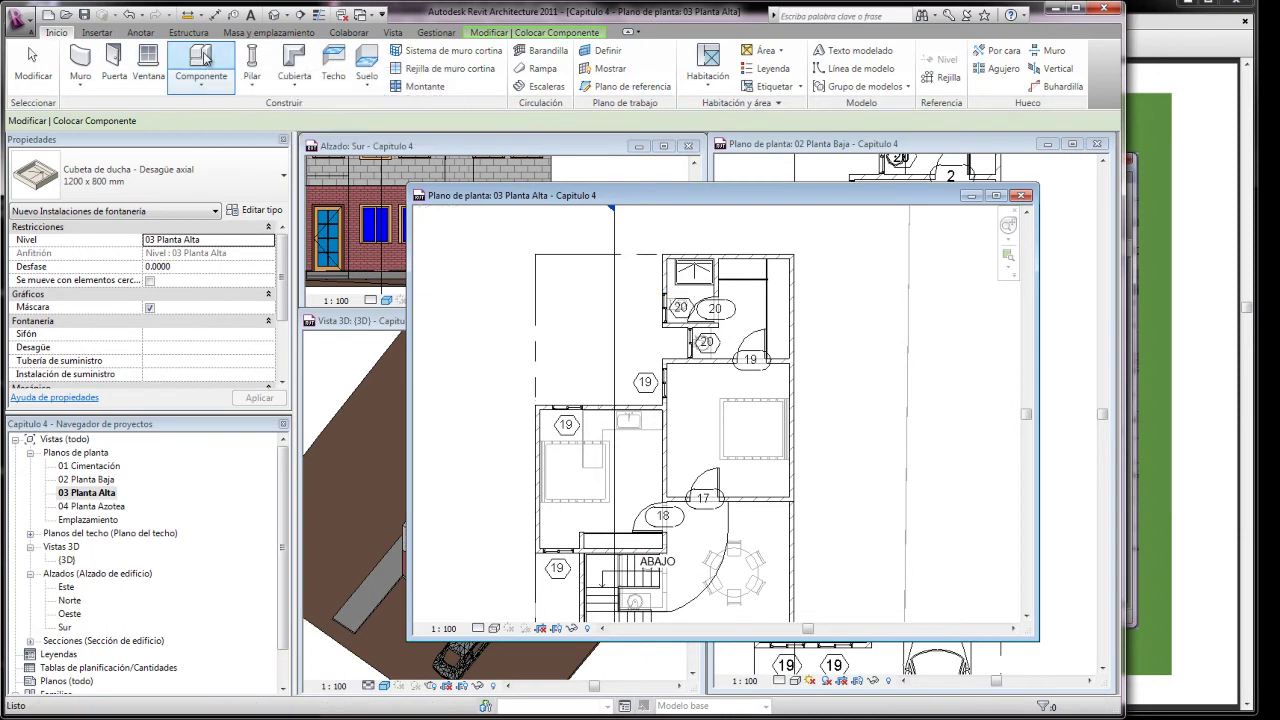
{"action": "left_click", "coordinate": [280, 177]}
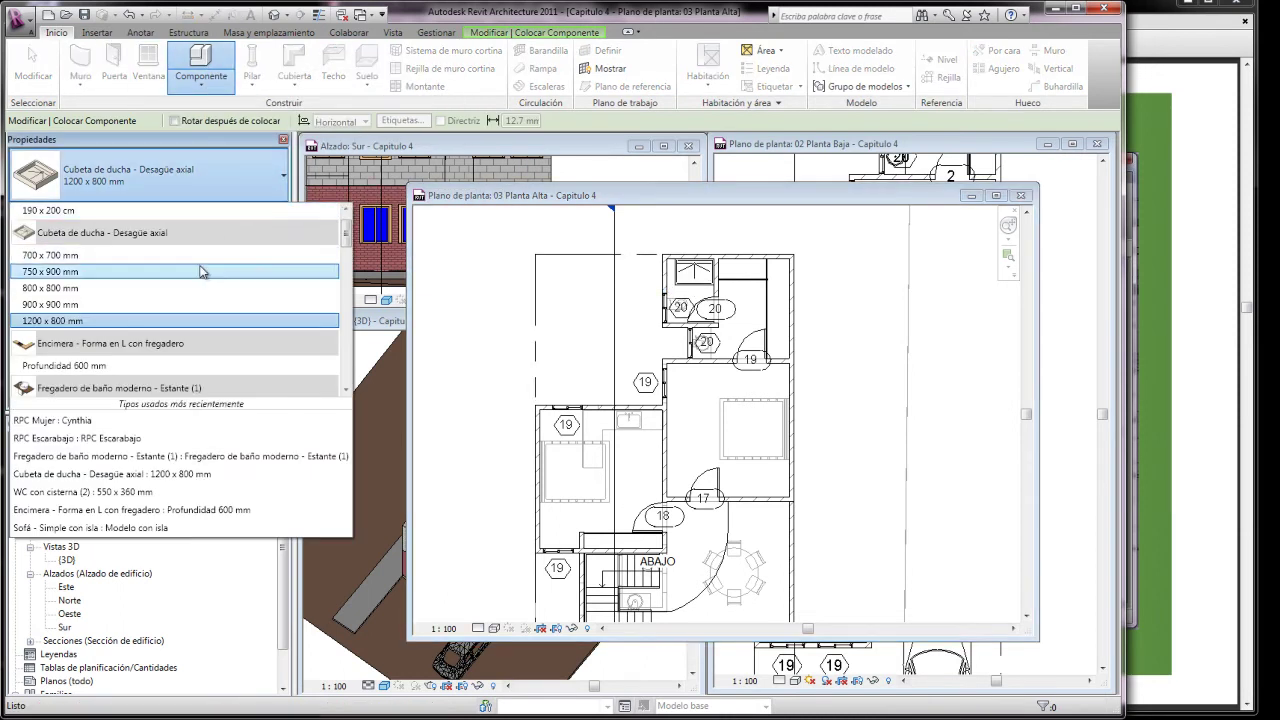
{"action": "scroll", "coordinate": [200, 272], "scroll_direction": "up", "scroll_amount": 1}
{"action": "scroll", "coordinate": [200, 272], "scroll_direction": "down", "scroll_amount": 2}
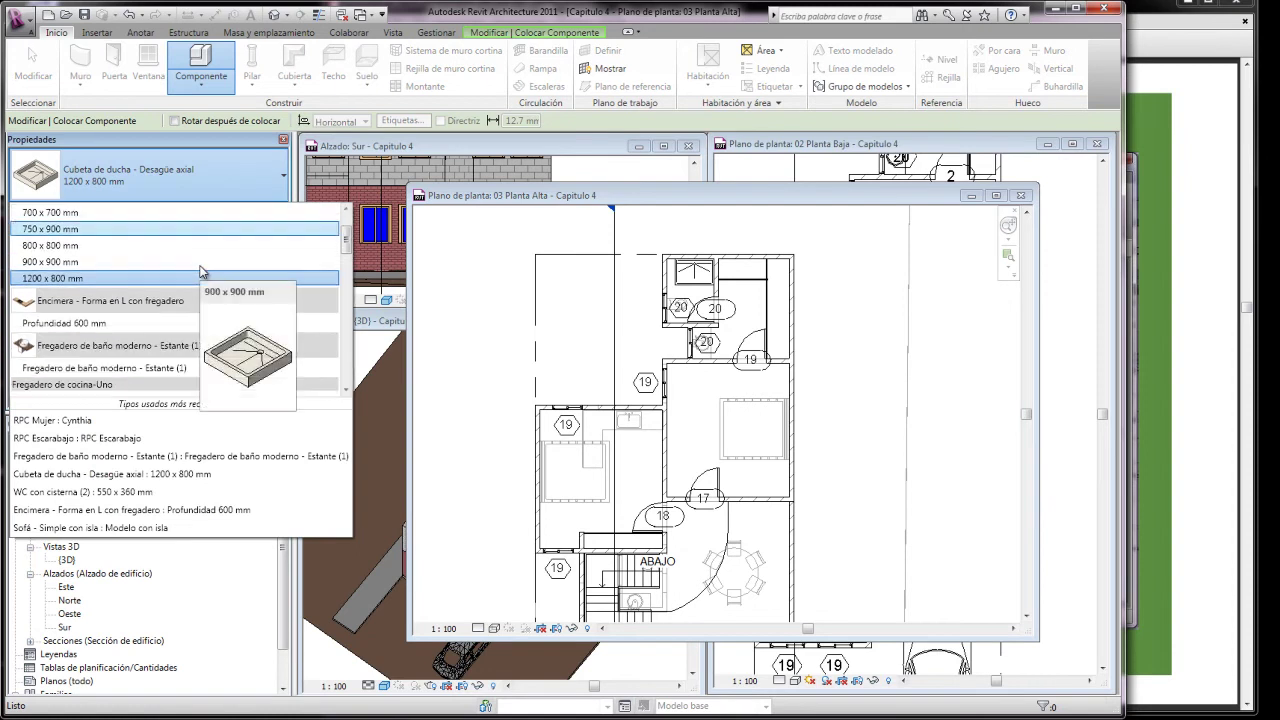
{"action": "mouse_move", "coordinate": [118, 388]}
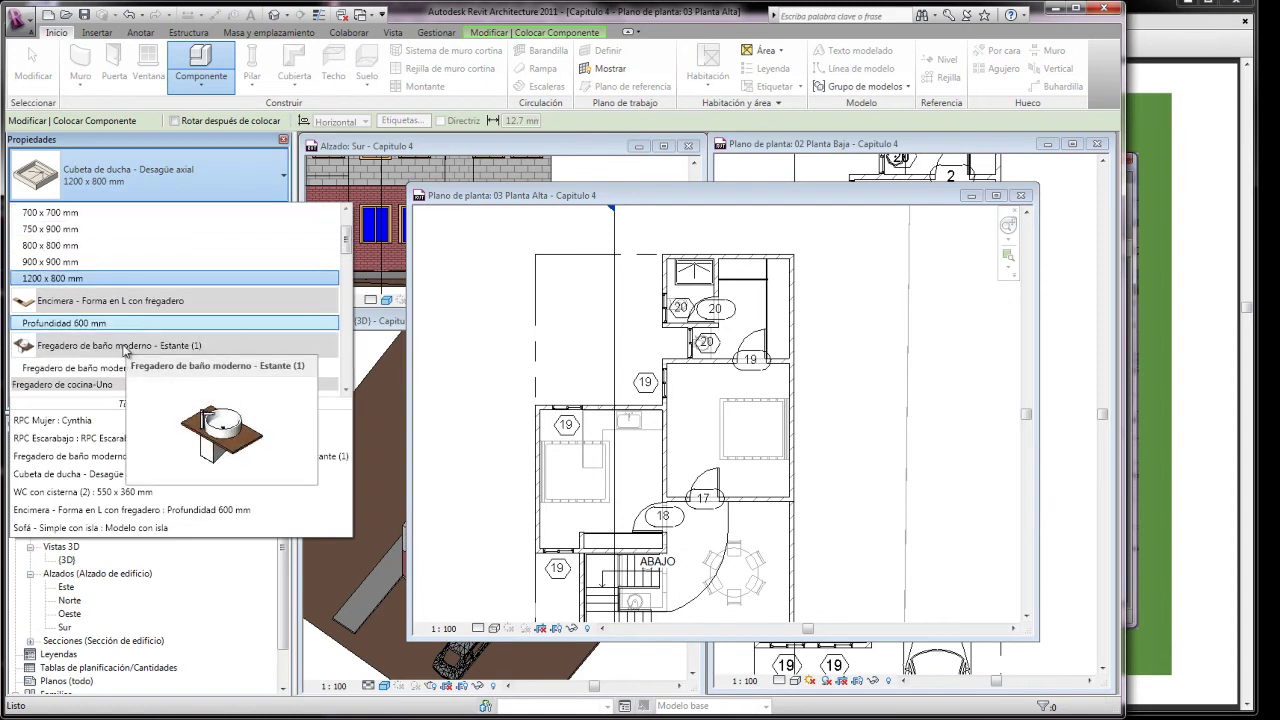
{"action": "left_click", "coordinate": [97, 370]}
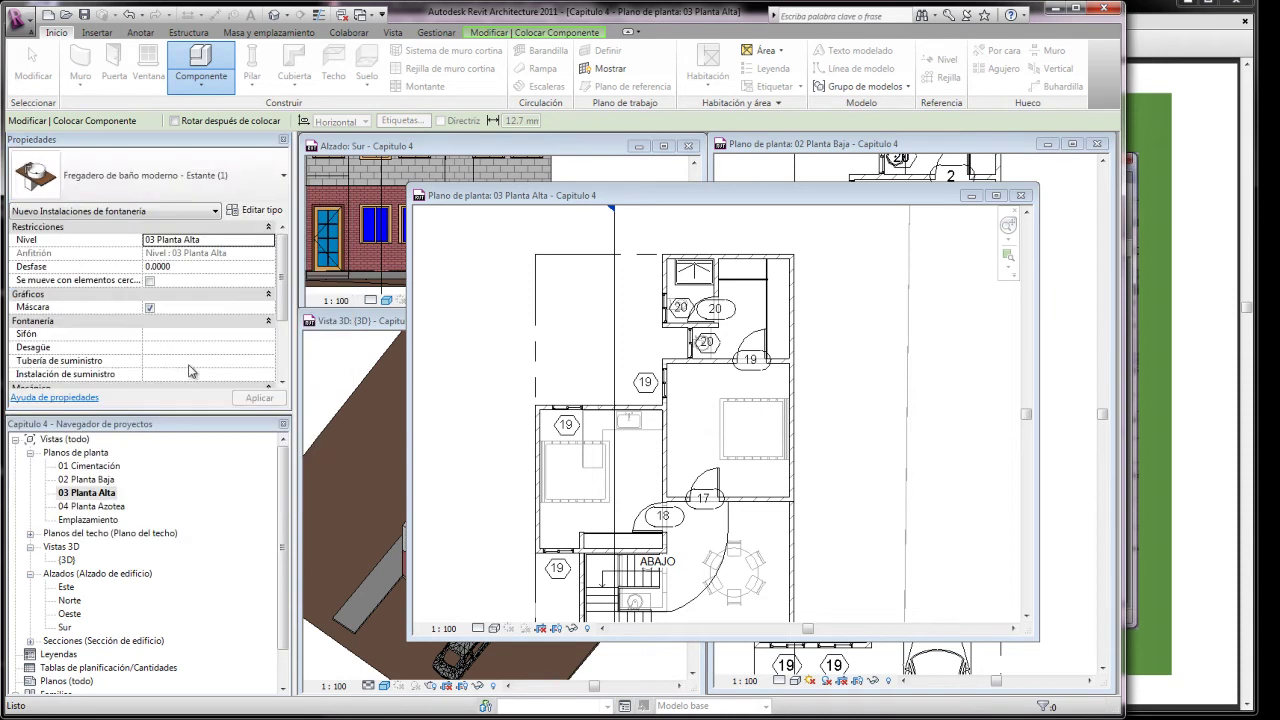
Place the modern washbasin against the upper-floor washroom wall beside window 20 and end placement.
{"action": "scroll", "coordinate": [715, 350], "scroll_direction": "up", "scroll_amount": 3}
{"action": "scroll", "coordinate": [712, 360], "scroll_direction": "up", "scroll_amount": 3}
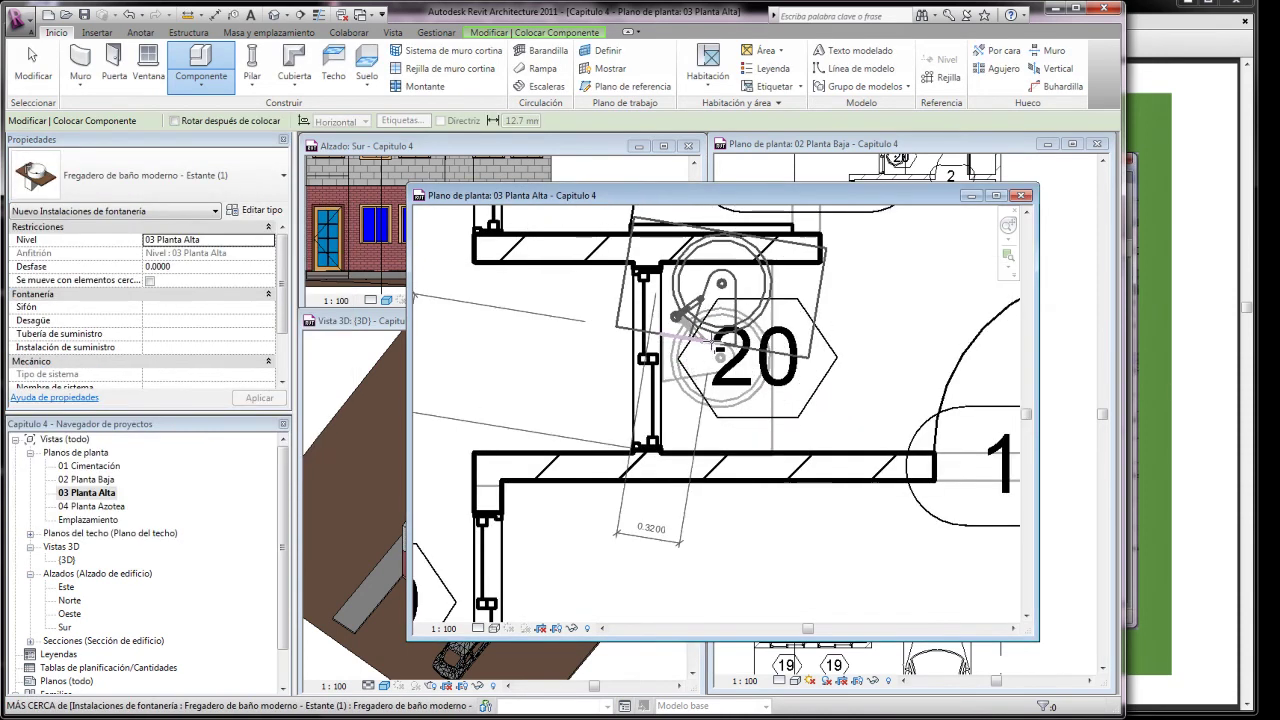
{"action": "scroll", "coordinate": [812, 355], "scroll_direction": "down", "scroll_amount": 3}
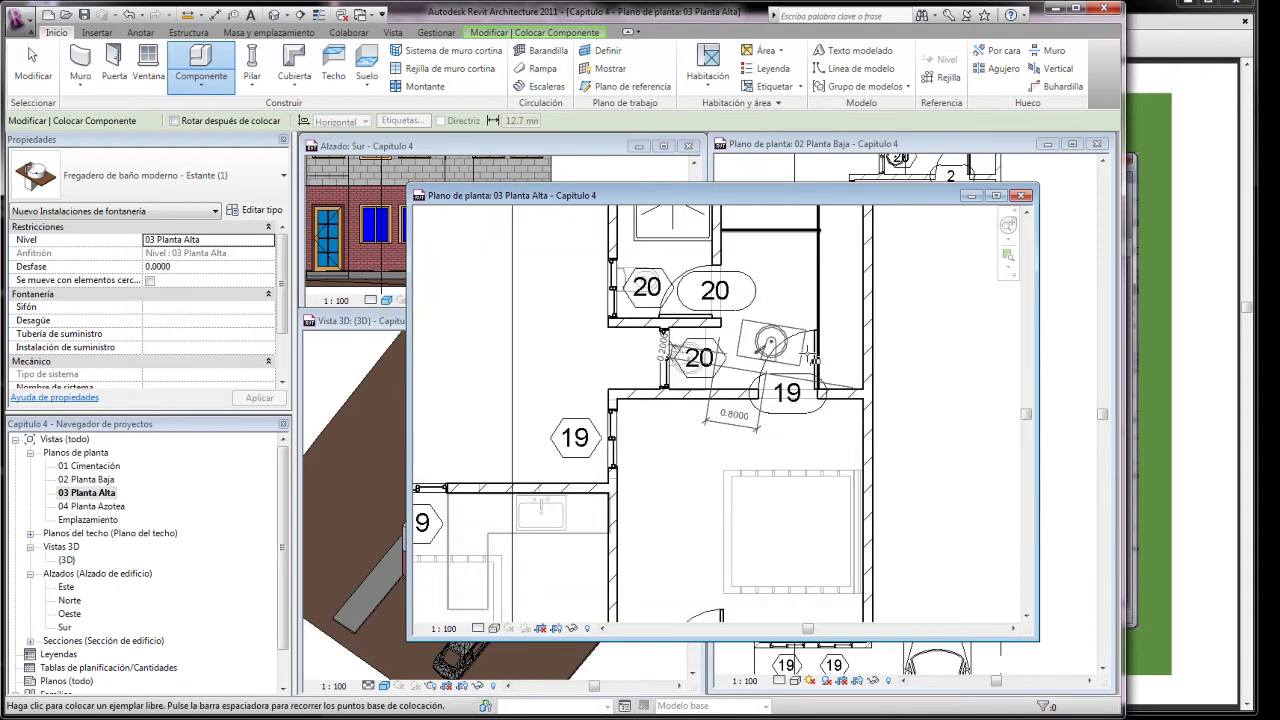
{"action": "scroll", "coordinate": [695, 348], "scroll_direction": "up", "scroll_amount": 3}
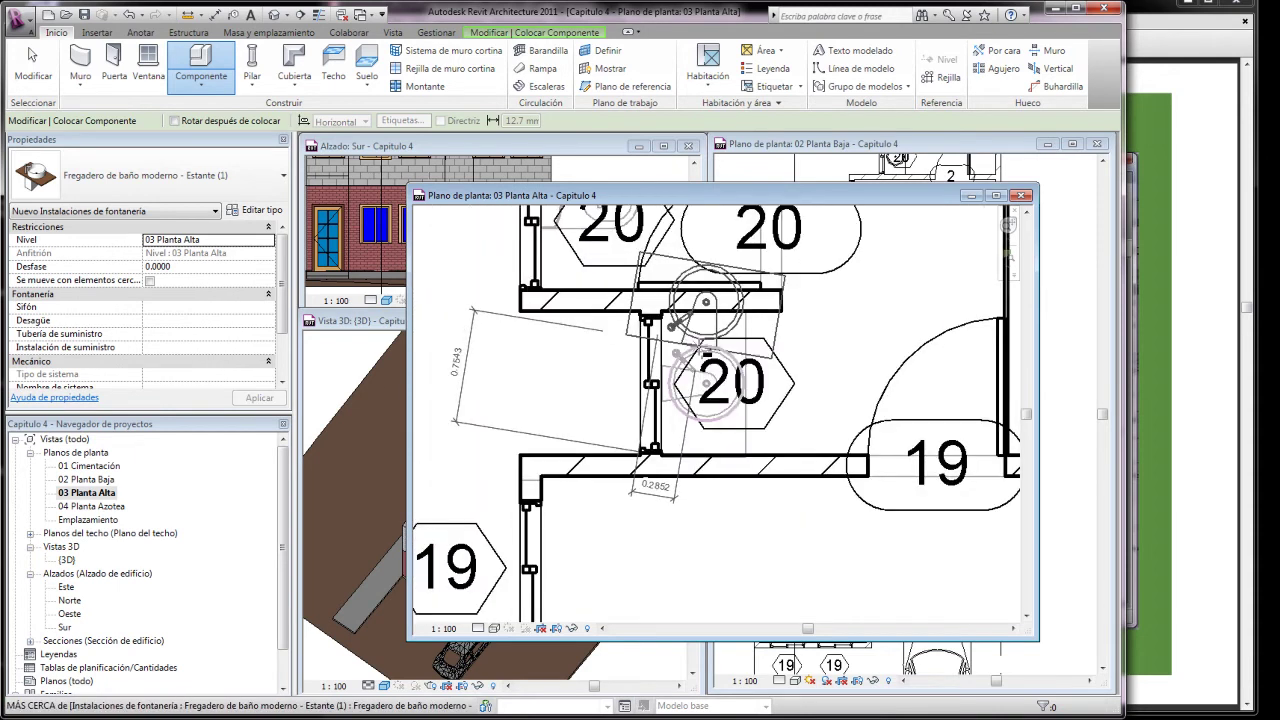
{"action": "scroll", "coordinate": [700, 352], "scroll_direction": "down", "scroll_amount": 2}
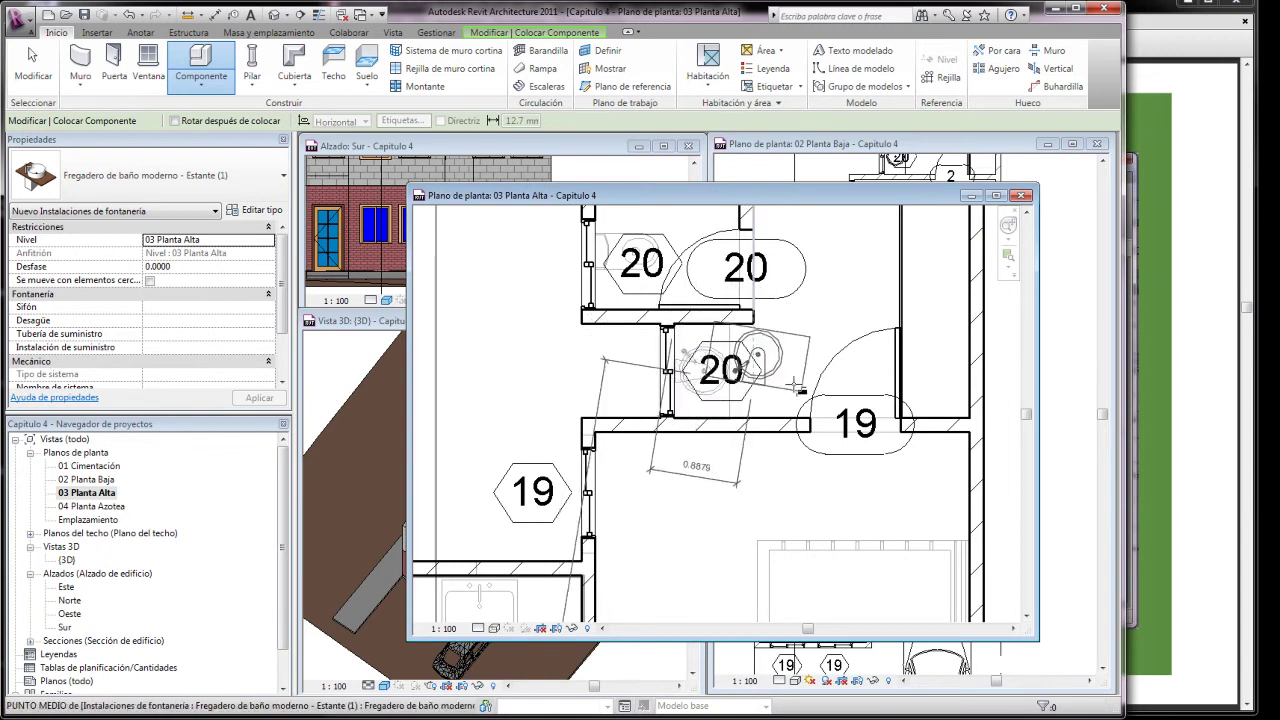
{"action": "scroll", "coordinate": [745, 372], "scroll_direction": "down", "scroll_amount": 2}
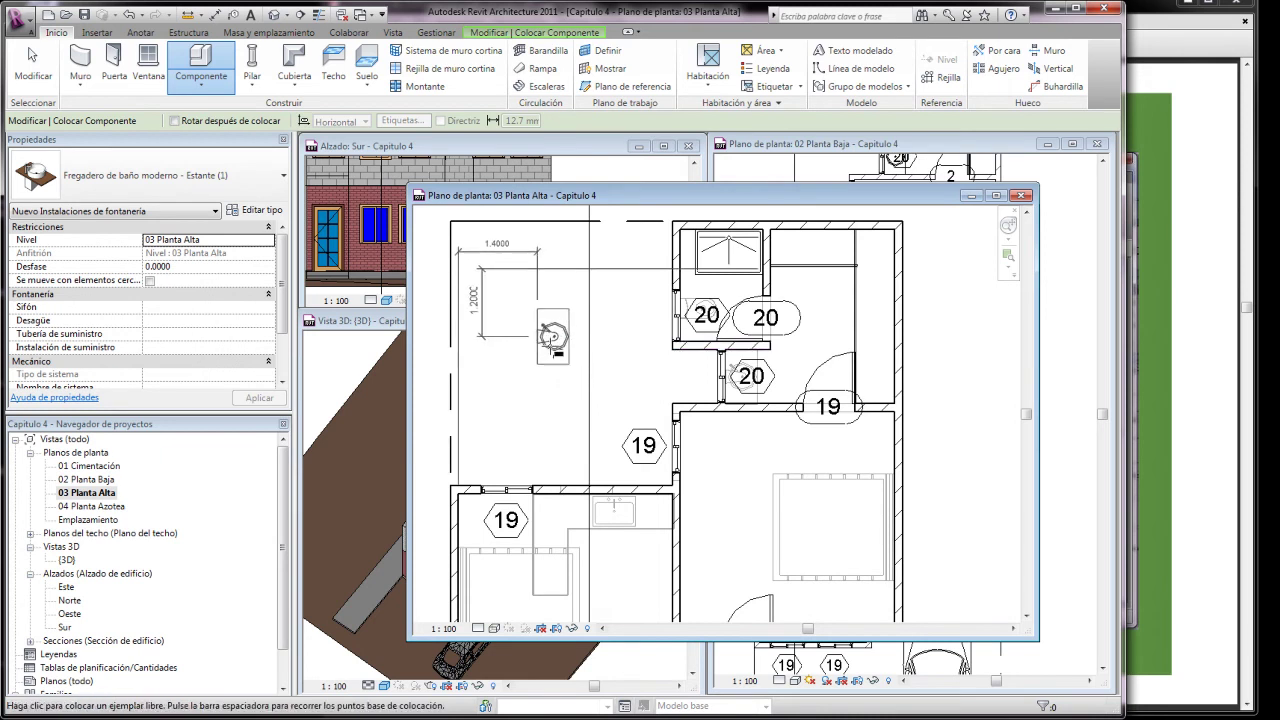
{"action": "scroll", "coordinate": [757, 368], "scroll_direction": "up", "scroll_amount": 2}
{"action": "scroll", "coordinate": [757, 370], "scroll_direction": "up", "scroll_amount": 2}
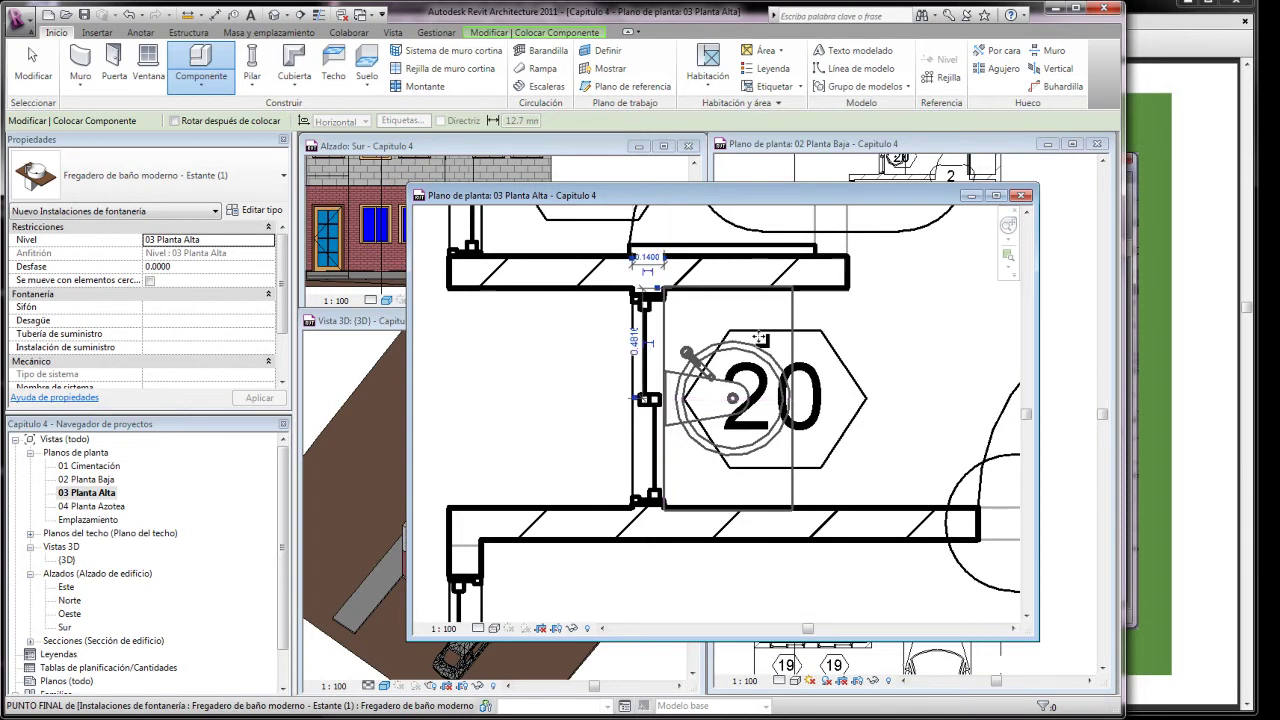
{"action": "scroll", "coordinate": [740, 390], "scroll_direction": "down", "scroll_amount": 2}
{"action": "scroll", "coordinate": [757, 371], "scroll_direction": "down", "scroll_amount": 2}
{"action": "scroll", "coordinate": [766, 343], "scroll_direction": "down", "scroll_amount": 2}
{"action": "scroll", "coordinate": [766, 318], "scroll_direction": "down", "scroll_amount": 1}
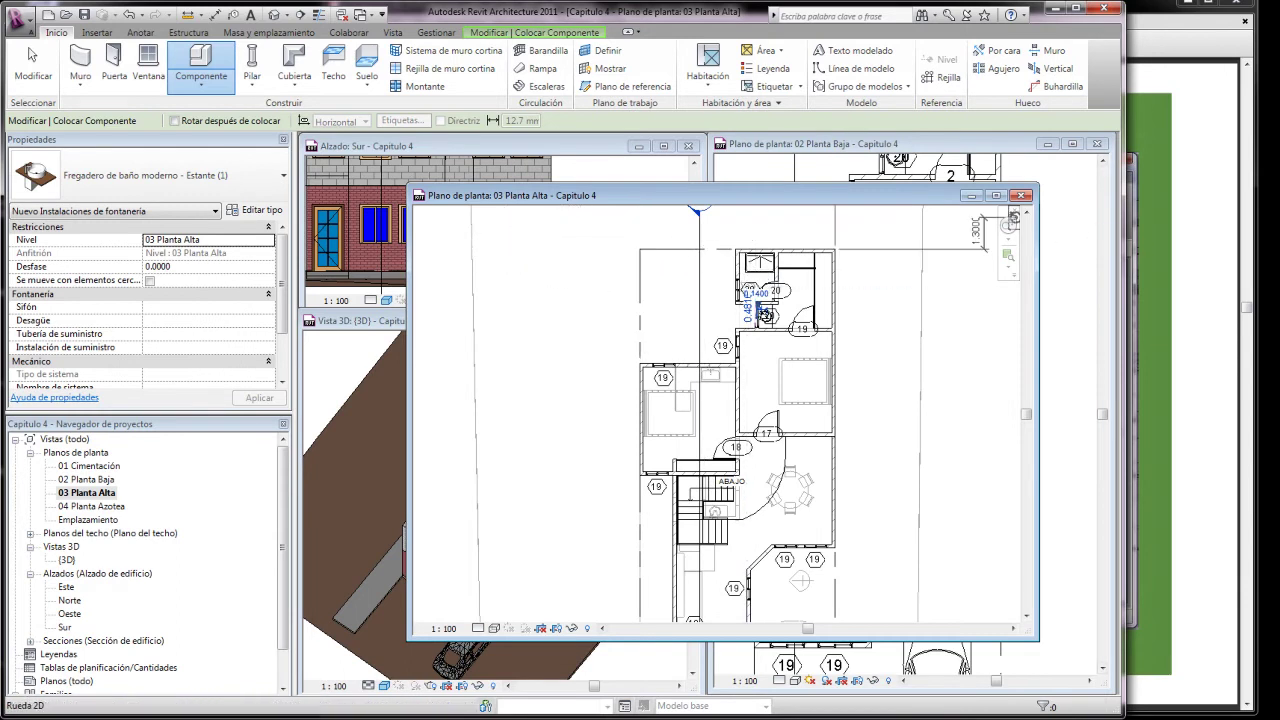
{"action": "left_click", "coordinate": [33, 62]}
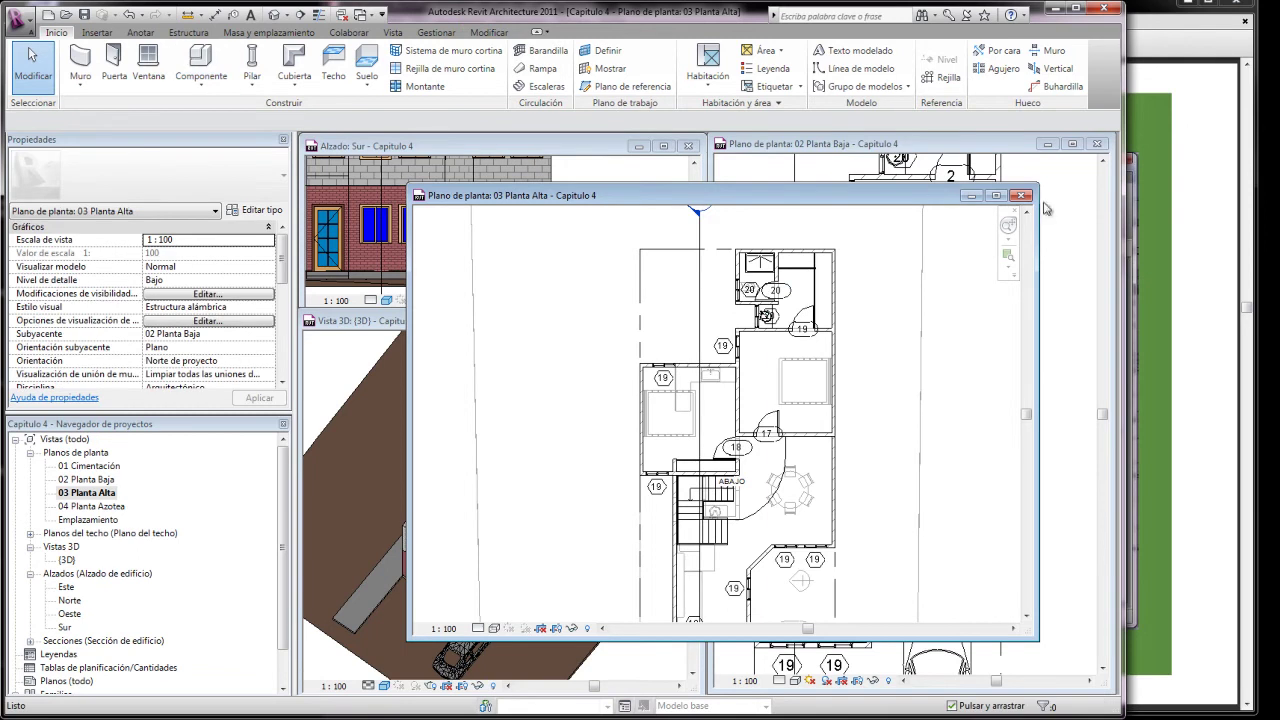
{"action": "left_click", "coordinate": [1206, 170]}
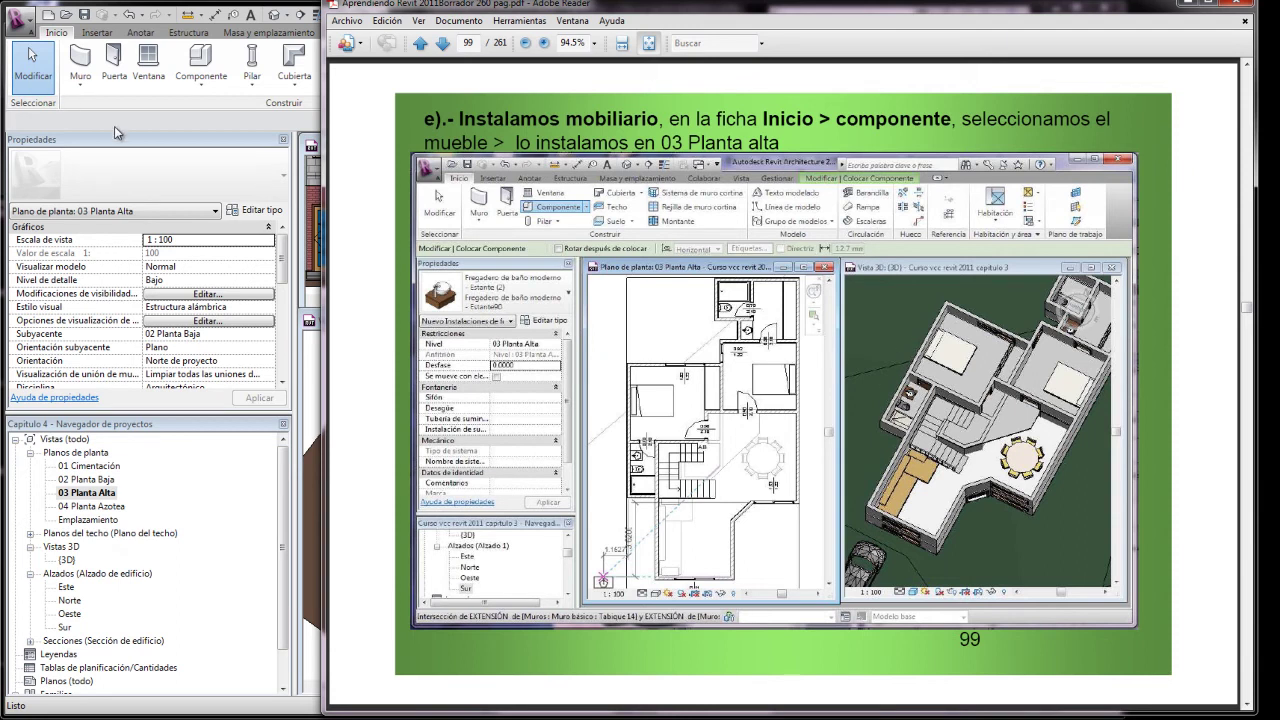
{"action": "left_click", "coordinate": [175, 119]}
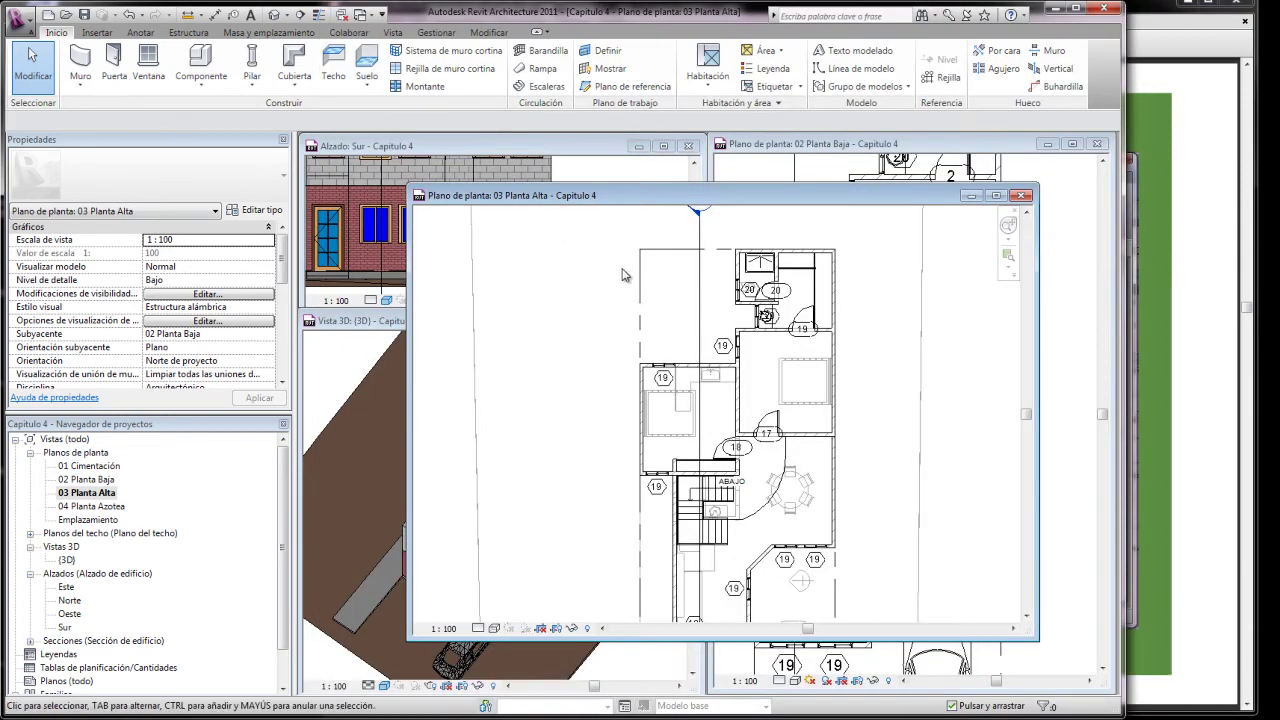
Open the upper-floor roof's footprint sketch for editing in the 03 Planta Alta plan.
{"action": "scroll", "coordinate": [610, 270], "scroll_direction": "down", "scroll_amount": 2}
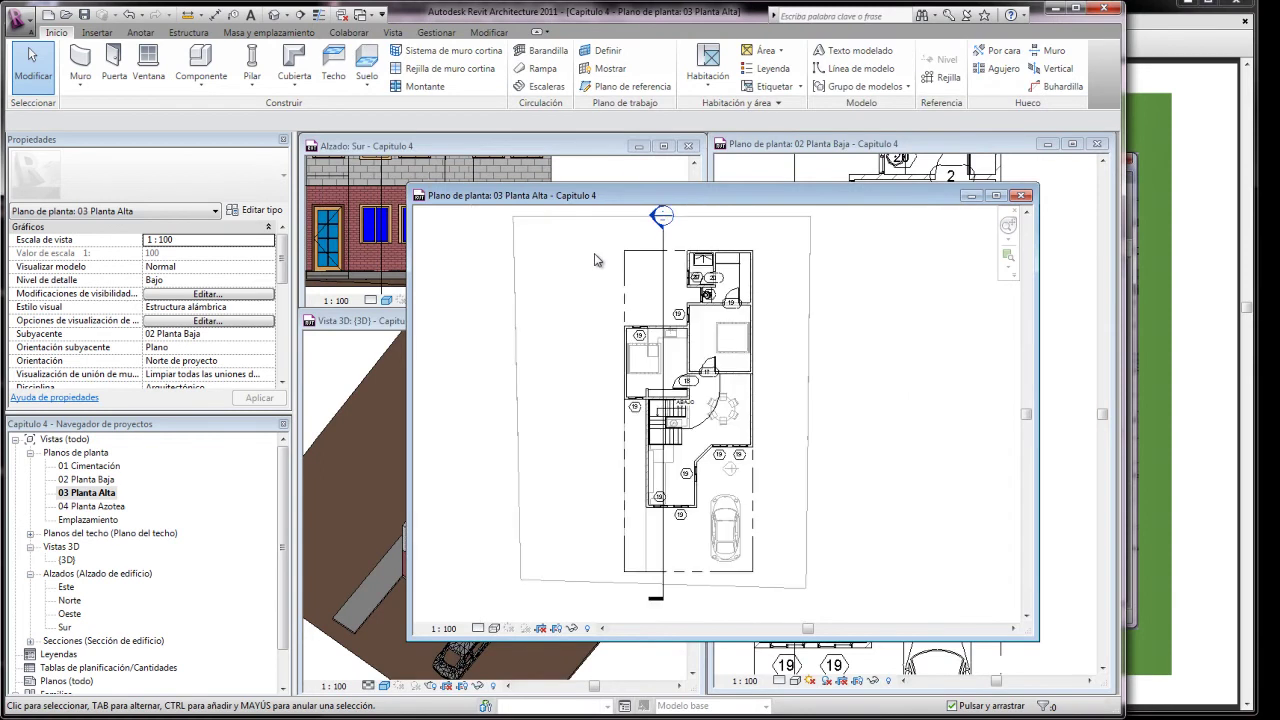
{"action": "left_click", "coordinate": [365, 445]}
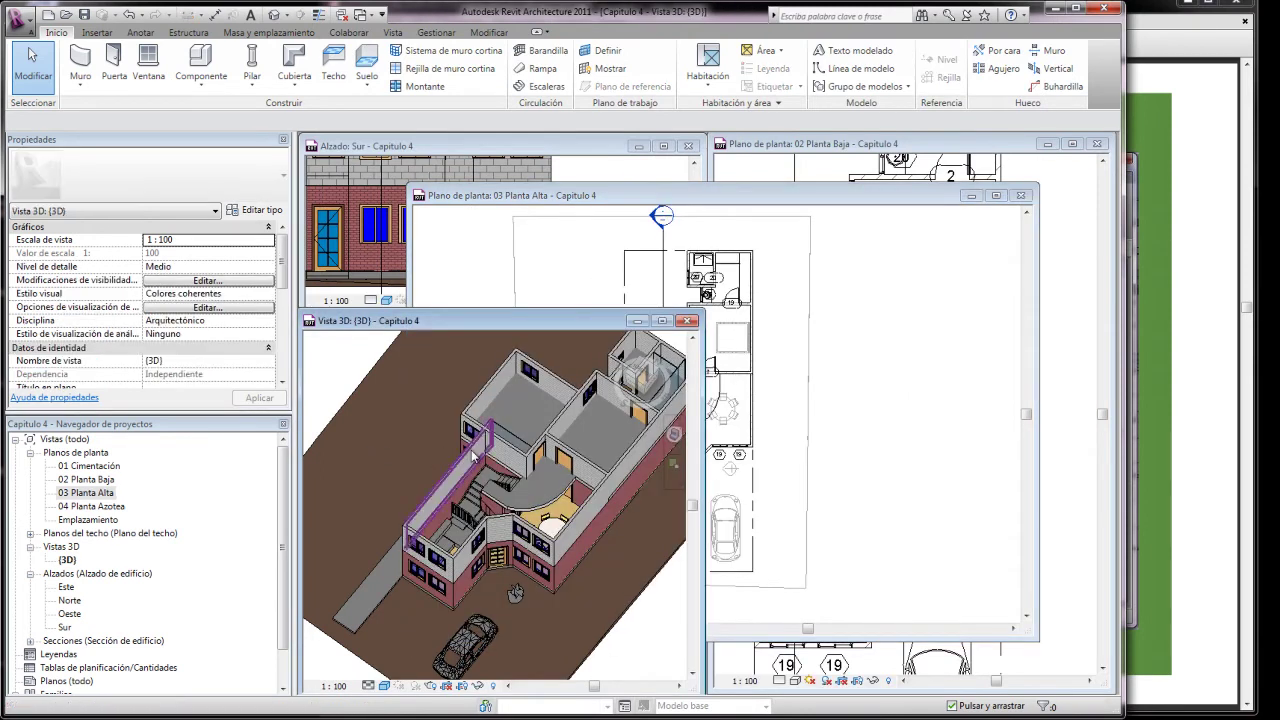
{"action": "left_click", "coordinate": [541, 511]}
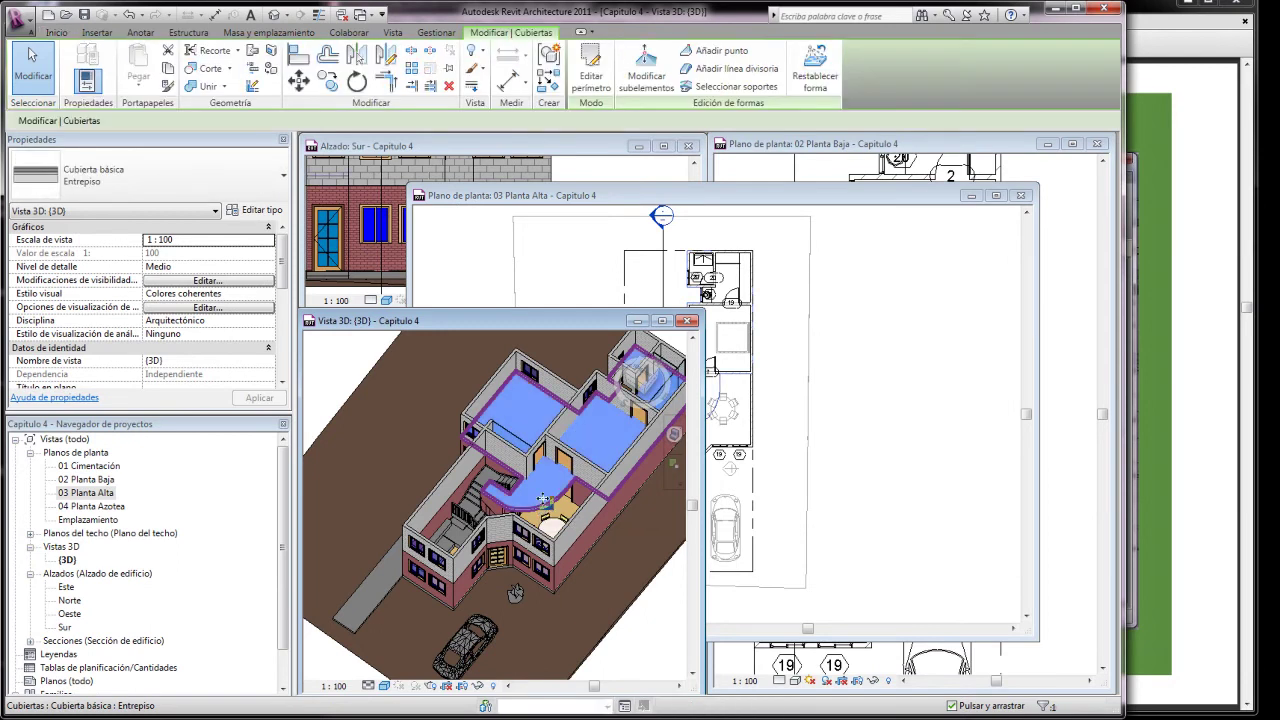
{"action": "left_click", "coordinate": [591, 72]}
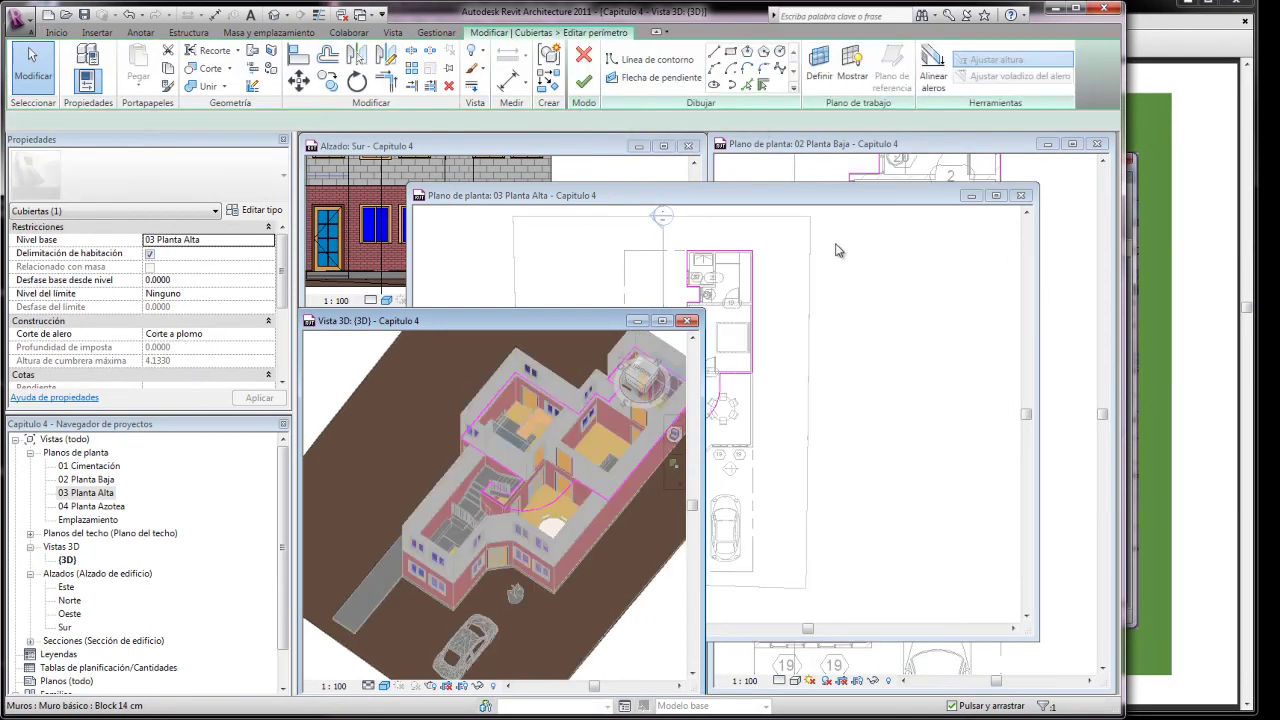
{"action": "left_click", "coordinate": [837, 247]}
{"action": "scroll", "coordinate": [636, 398], "scroll_direction": "up", "scroll_amount": 1}
{"action": "scroll", "coordinate": [638, 400], "scroll_direction": "up", "scroll_amount": 1}
{"action": "scroll", "coordinate": [642, 404], "scroll_direction": "up", "scroll_amount": 2}
Extend the horizontal roof sketch line rightward and the vertical line down to 7.3000.
{"action": "left_click", "coordinate": [645, 401]}
{"action": "left_click_drag", "start_coordinate": [587, 401], "coordinate": [690, 402]}
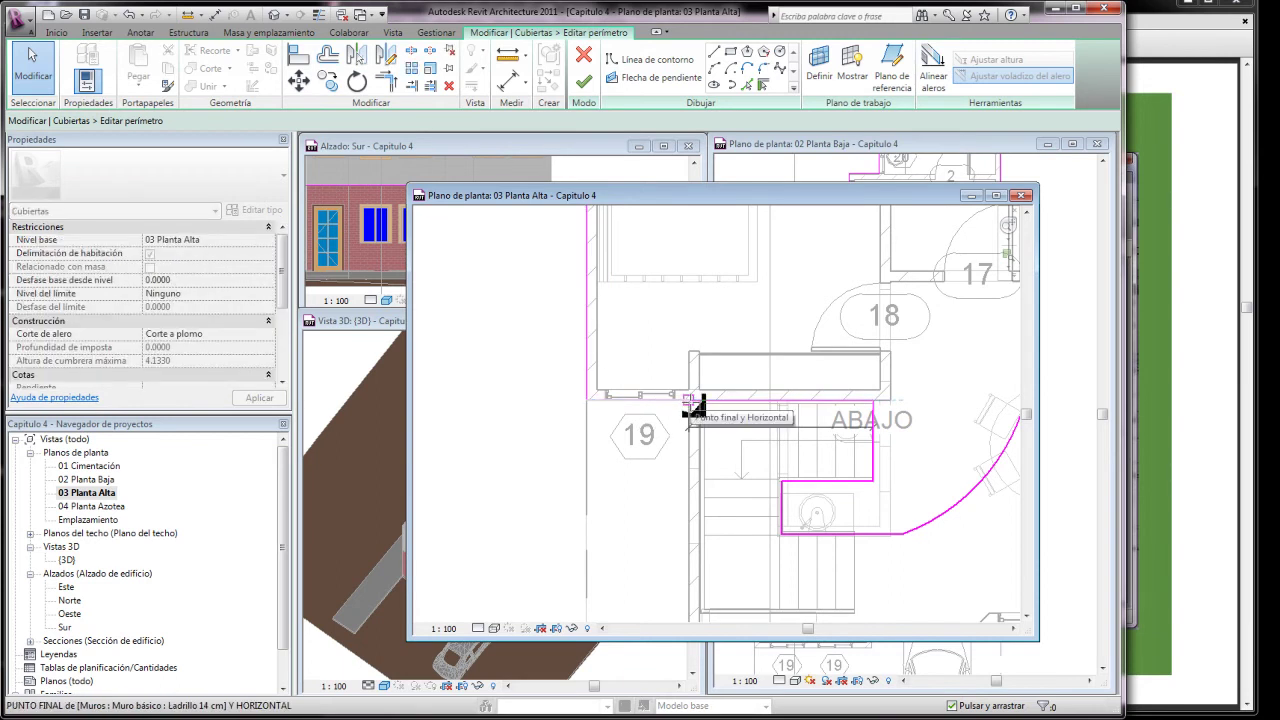
{"action": "left_click_drag", "start_coordinate": [690, 402], "coordinate": [699, 401]}
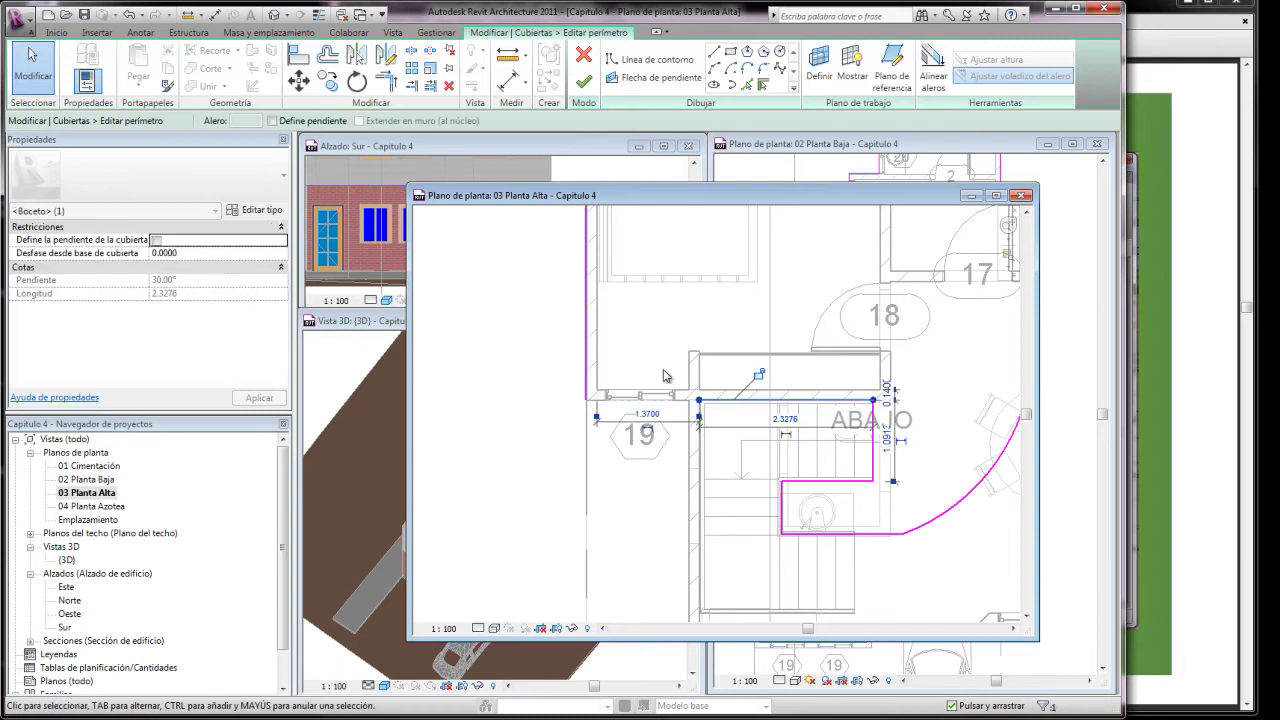
{"action": "left_click", "coordinate": [589, 376]}
{"action": "left_click_drag", "start_coordinate": [587, 402], "coordinate": [587, 612]}
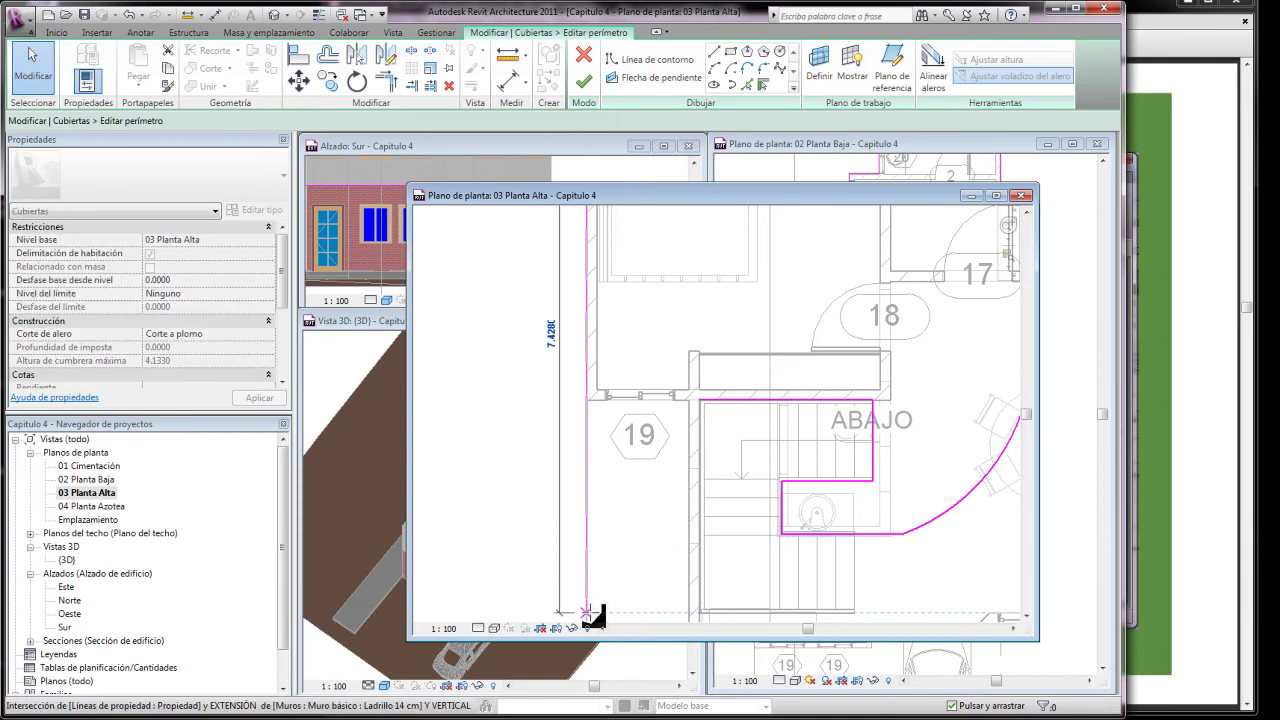
{"action": "scroll", "coordinate": [570, 302], "scroll_direction": "down", "scroll_amount": 3}
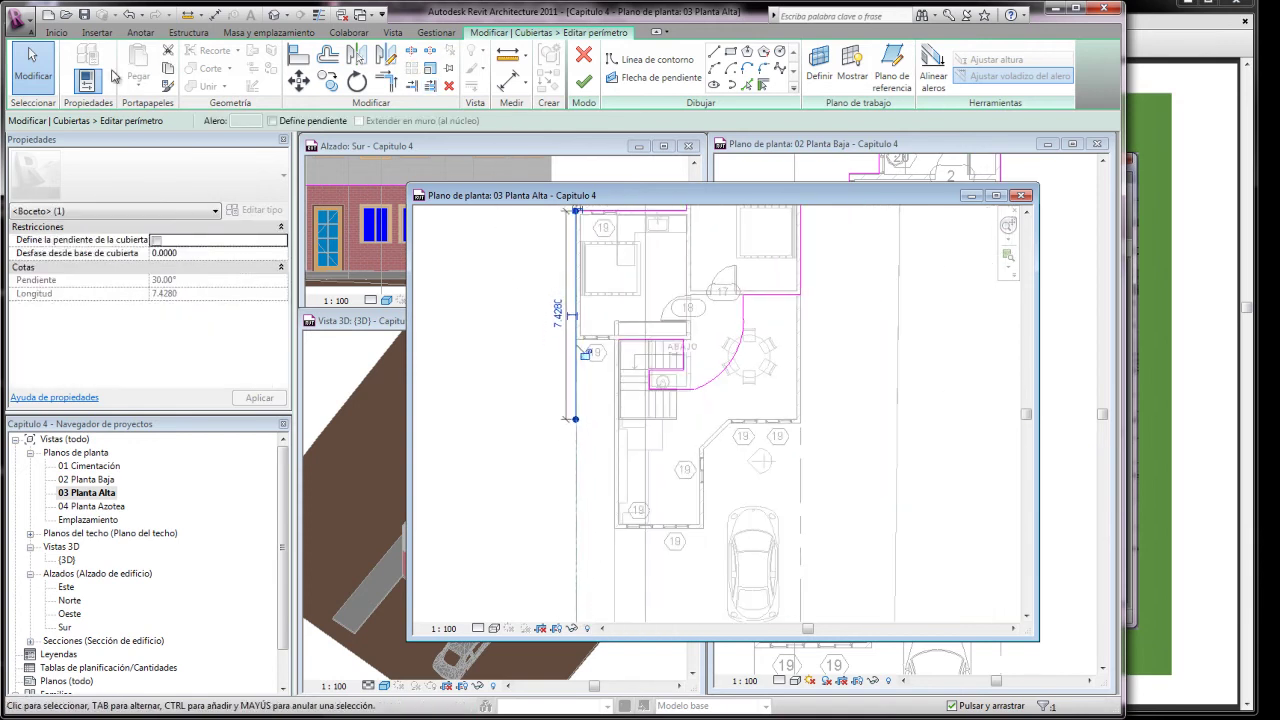
Draw a vertical roof boundary line beside the stairs and a horizontal one to the corner.
{"action": "left_click", "coordinate": [650, 59]}
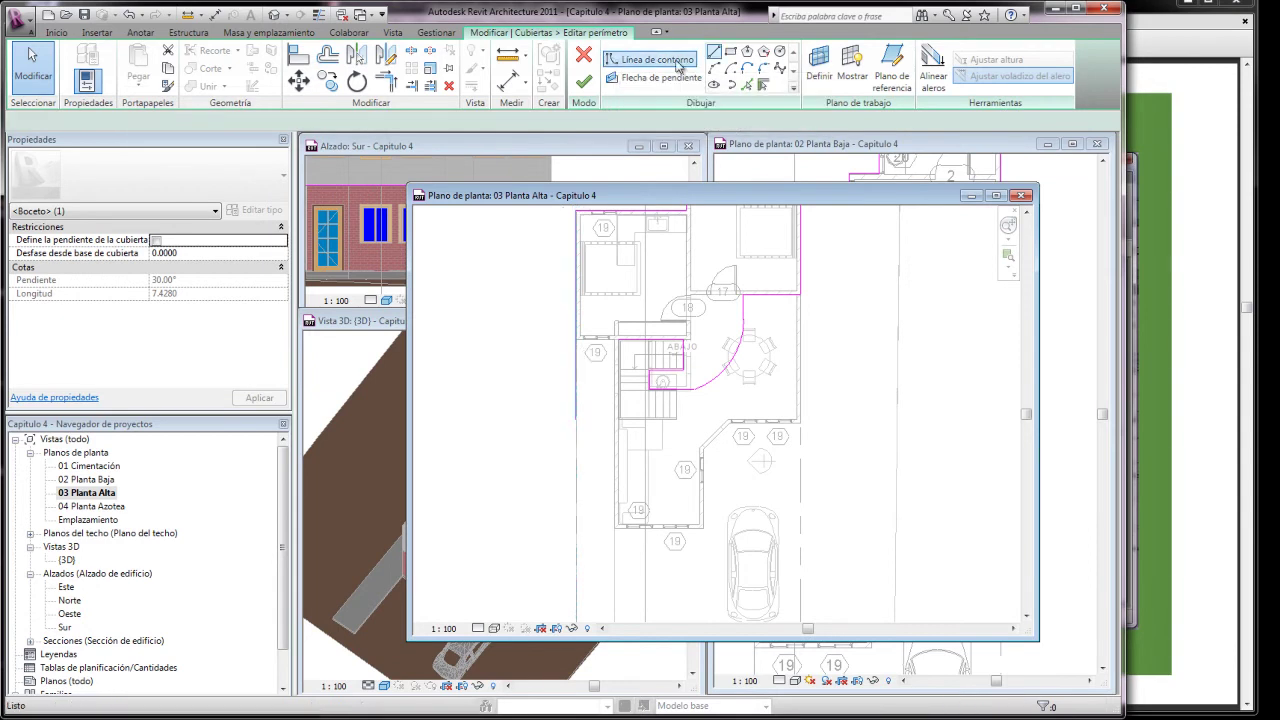
{"action": "scroll", "coordinate": [621, 333], "scroll_direction": "up", "scroll_amount": 2}
{"action": "scroll", "coordinate": [621, 333], "scroll_direction": "up", "scroll_amount": 2}
{"action": "scroll", "coordinate": [625, 328], "scroll_direction": "up", "scroll_amount": 2}
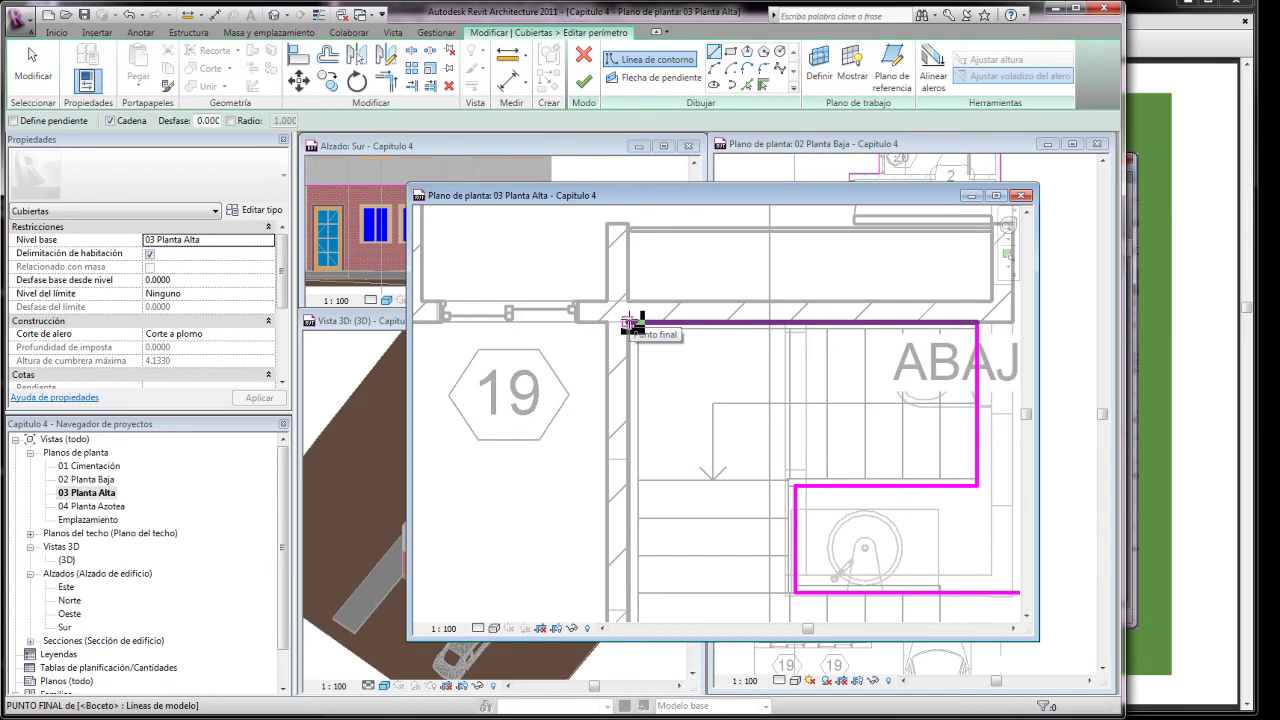
{"action": "left_click", "coordinate": [633, 325]}
{"action": "scroll", "coordinate": [631, 323], "scroll_direction": "down", "scroll_amount": 3}
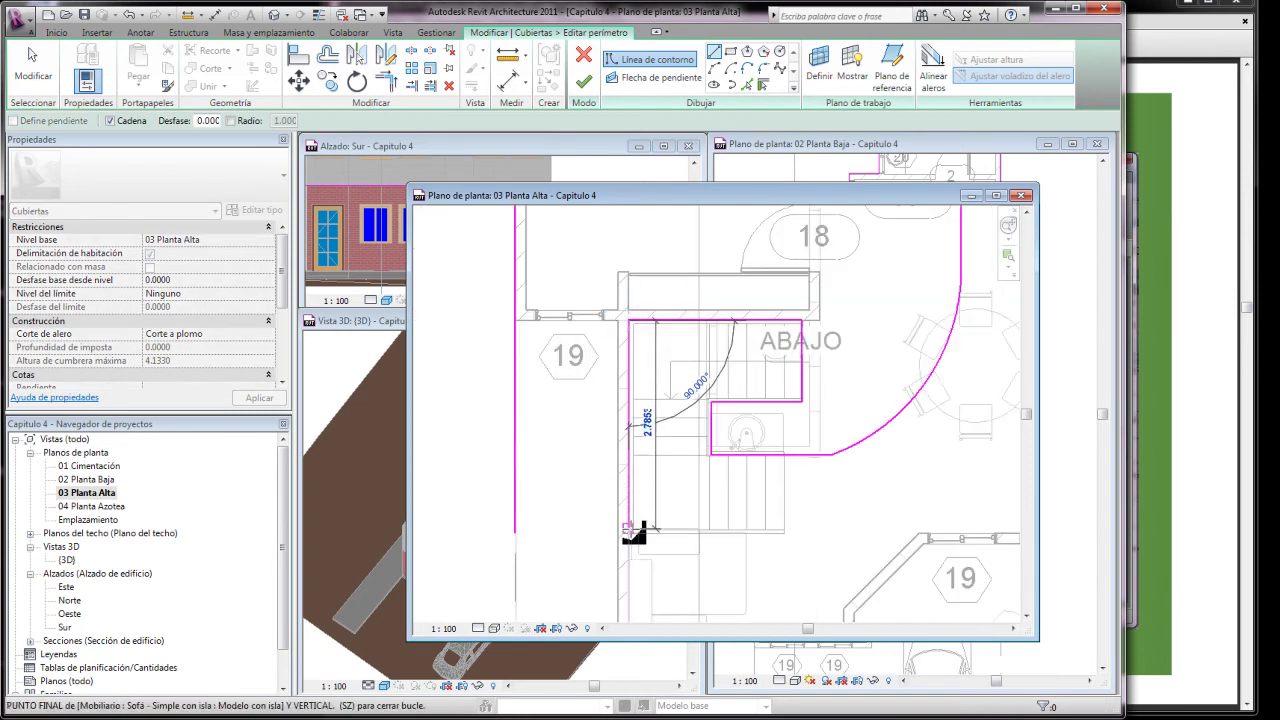
{"action": "left_click", "coordinate": [629, 528]}
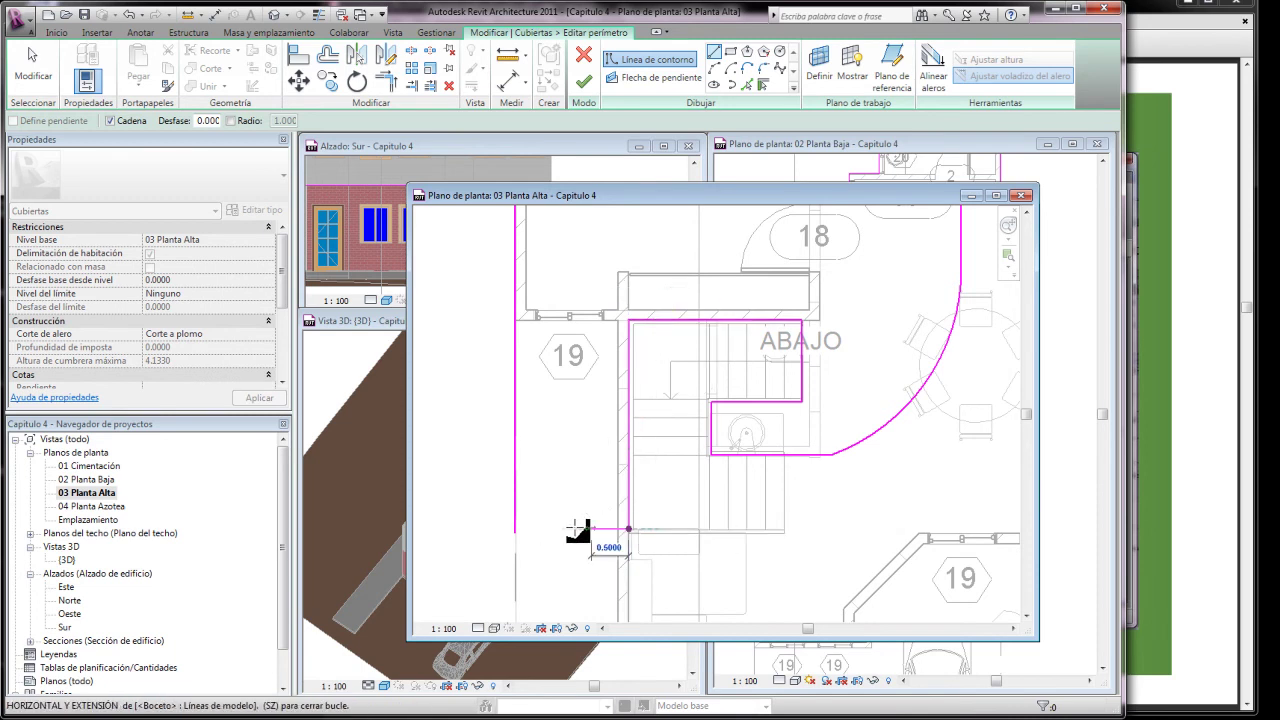
{"action": "left_click", "coordinate": [517, 528]}
{"action": "scroll", "coordinate": [517, 528], "scroll_direction": "up", "scroll_amount": 3}
{"action": "scroll", "coordinate": [517, 528], "scroll_direction": "up", "scroll_amount": 3}
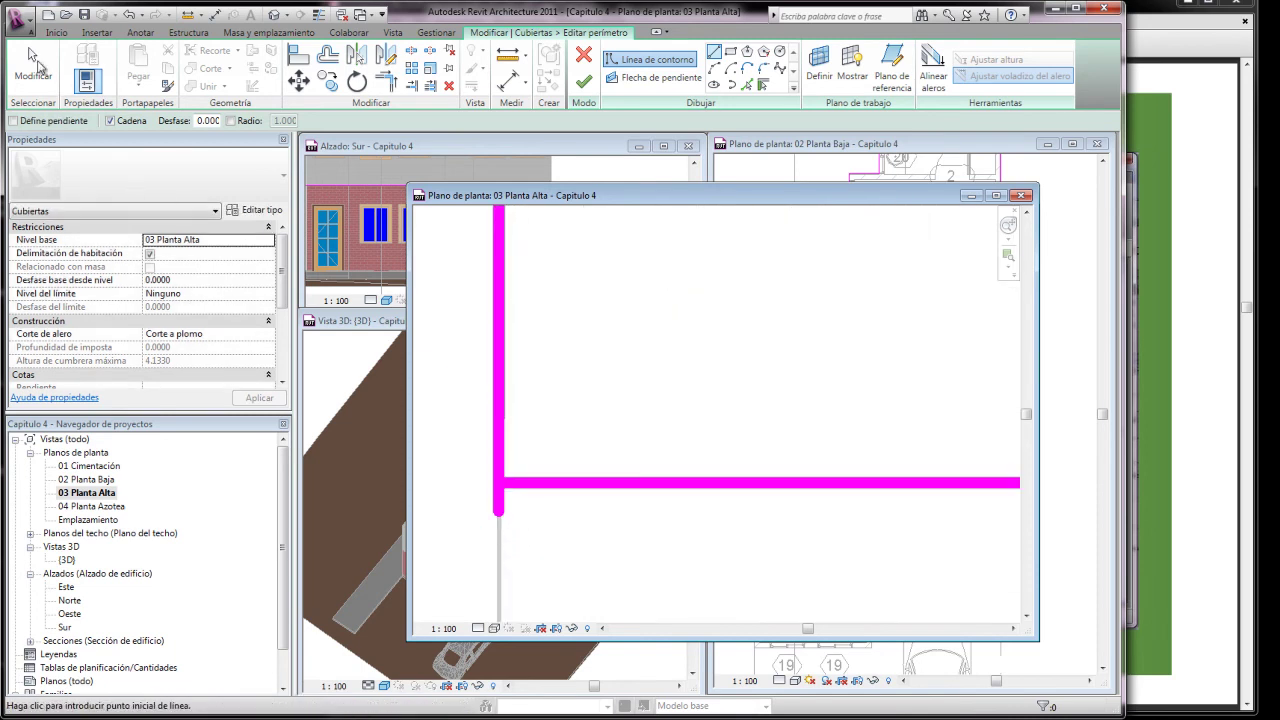
Pull the vertical sketch line's end up to the wall corner and finish the roof sketch.
{"action": "left_click", "coordinate": [50, 78]}
{"action": "left_click", "coordinate": [501, 512]}
{"action": "left_click", "coordinate": [501, 512]}
{"action": "left_click_drag", "start_coordinate": [500, 515], "coordinate": [496, 485]}
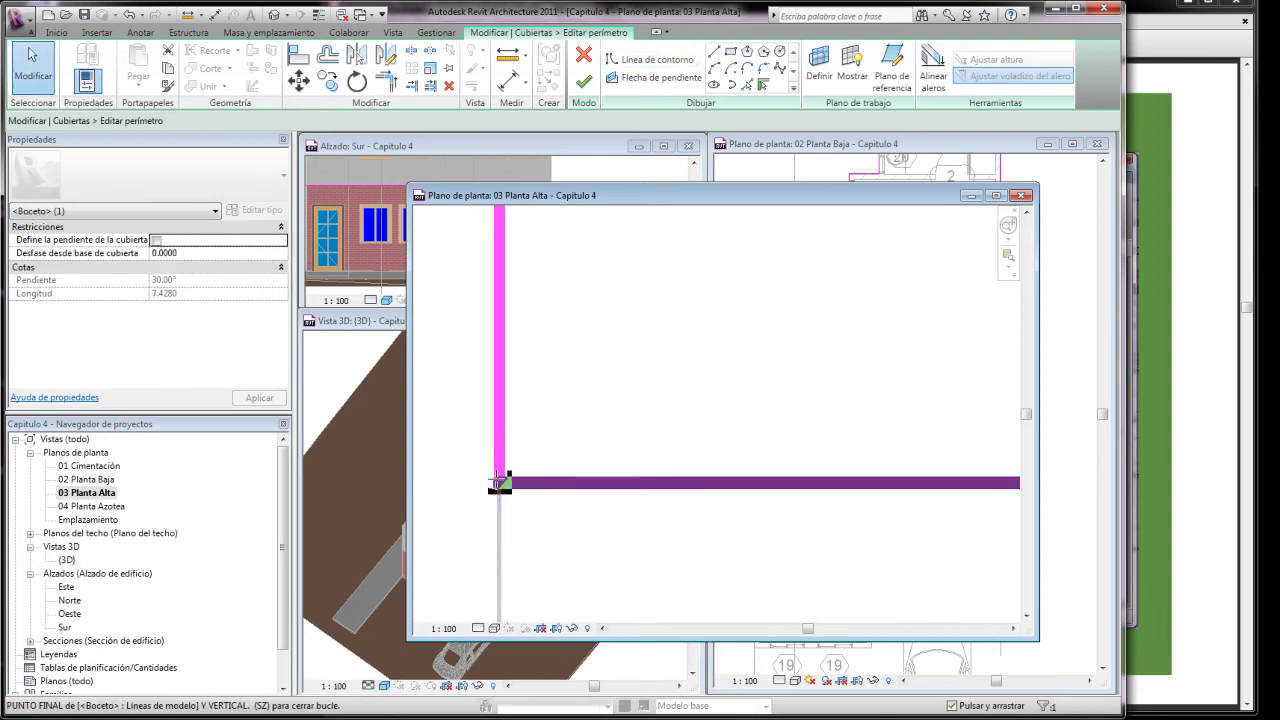
{"action": "scroll", "coordinate": [543, 537], "scroll_direction": "down", "scroll_amount": 3}
{"action": "scroll", "coordinate": [543, 537], "scroll_direction": "down", "scroll_amount": 3}
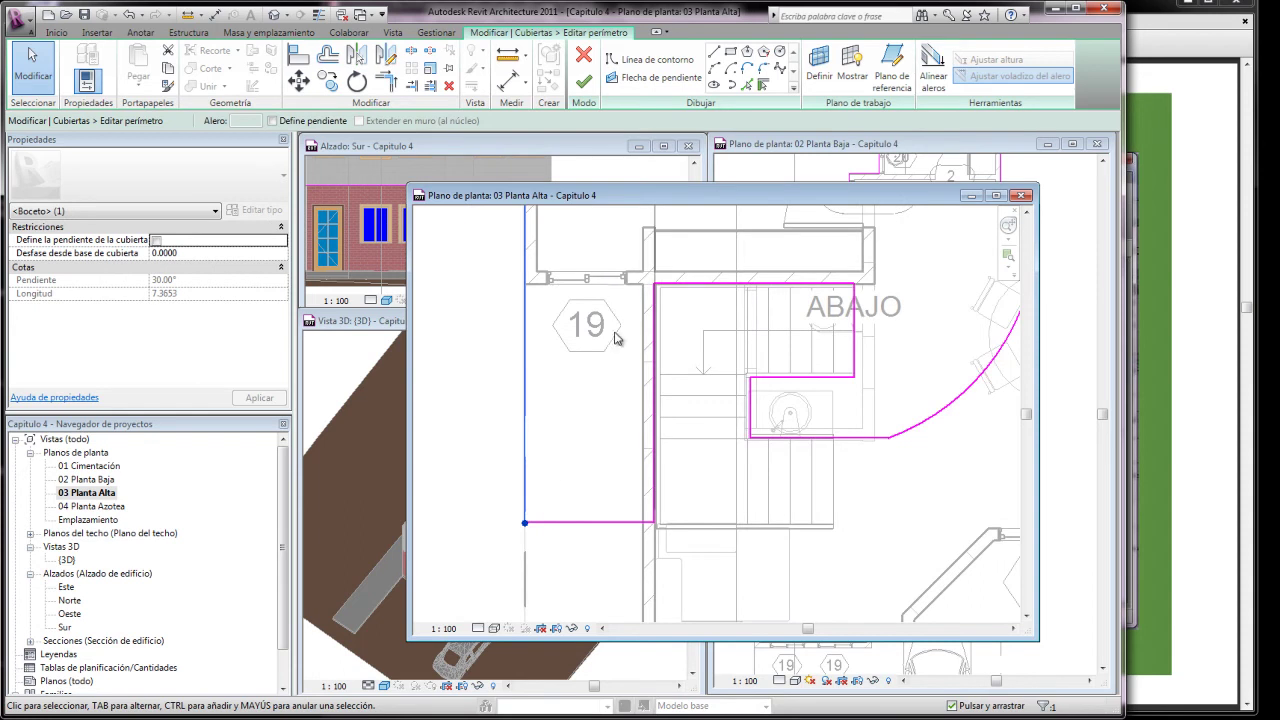
{"action": "scroll", "coordinate": [619, 283], "scroll_direction": "down", "scroll_amount": 2}
{"action": "scroll", "coordinate": [612, 392], "scroll_direction": "down", "scroll_amount": 2}
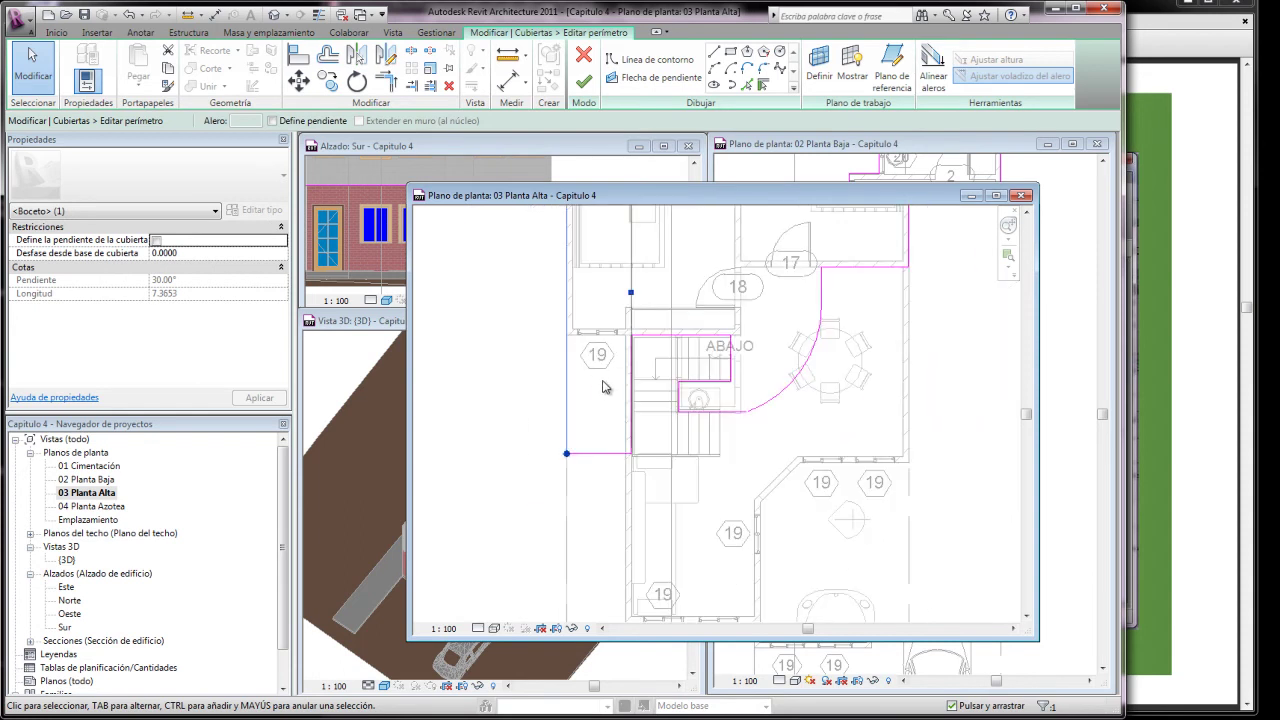
{"action": "left_click", "coordinate": [583, 81]}
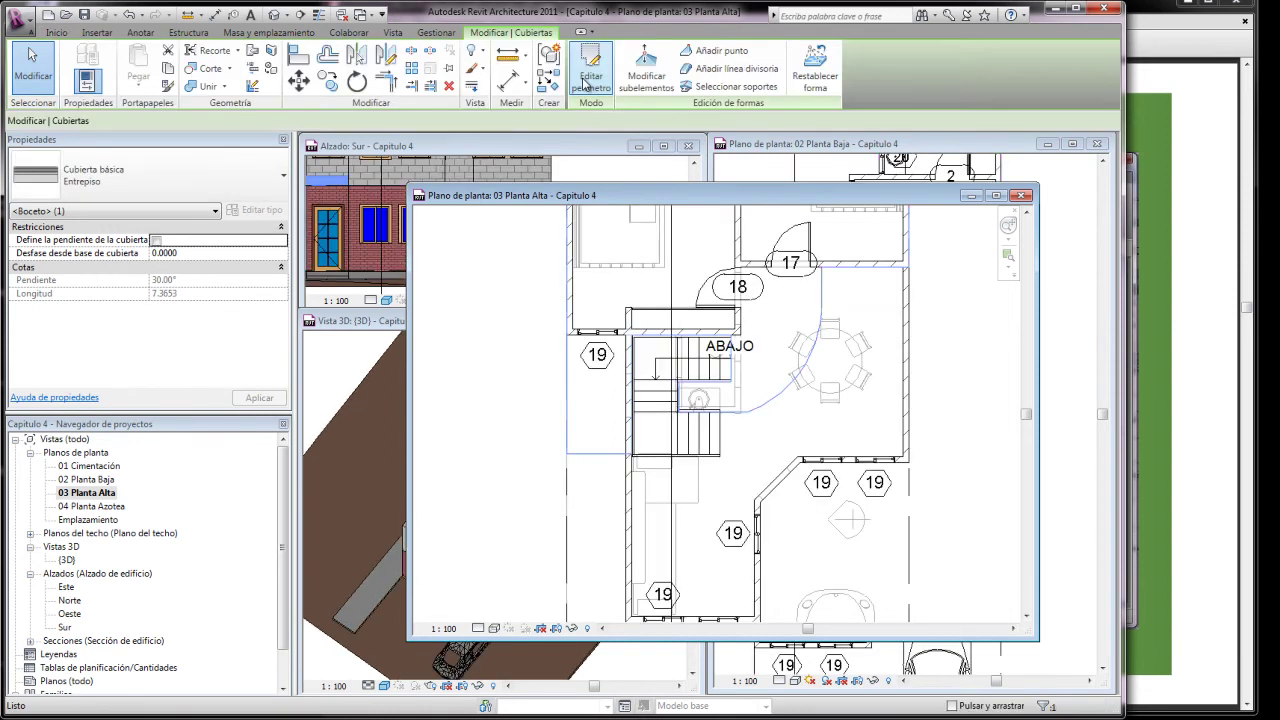
On 03 Planta Alta, drag the end of the wall beside room 19 downward.
{"action": "left_click", "coordinate": [352, 357]}
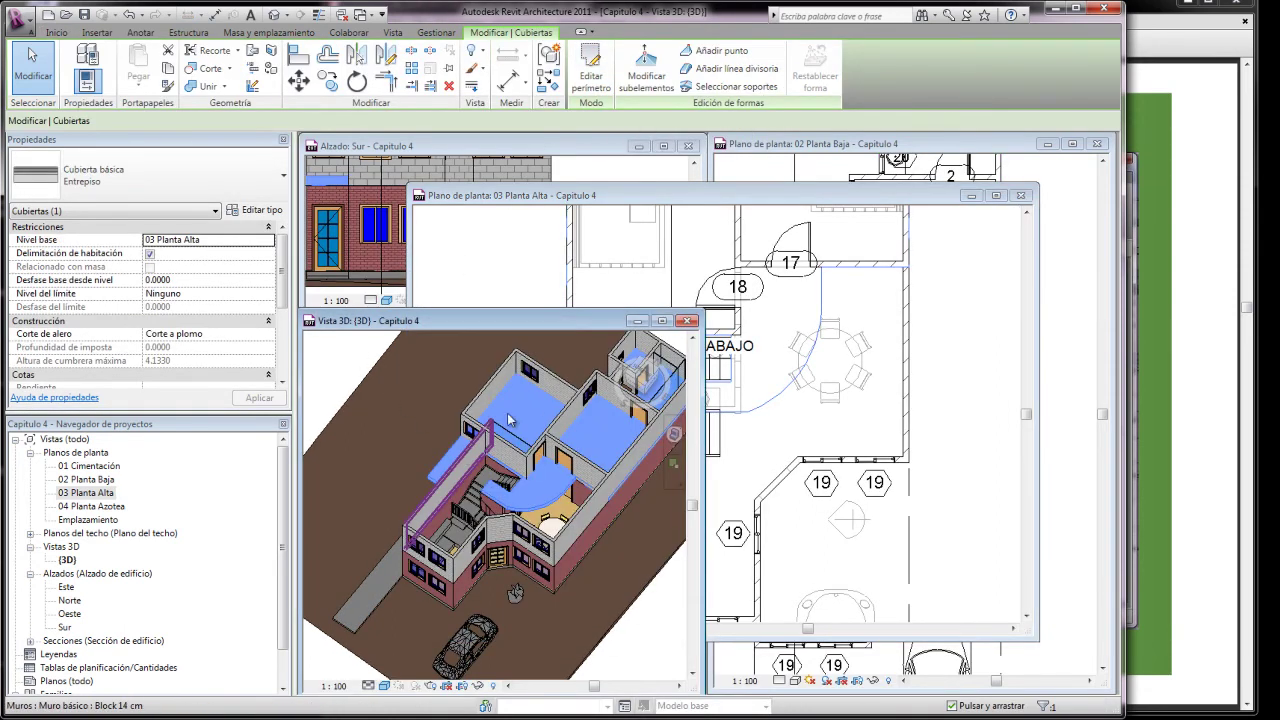
{"action": "left_click", "coordinate": [533, 263]}
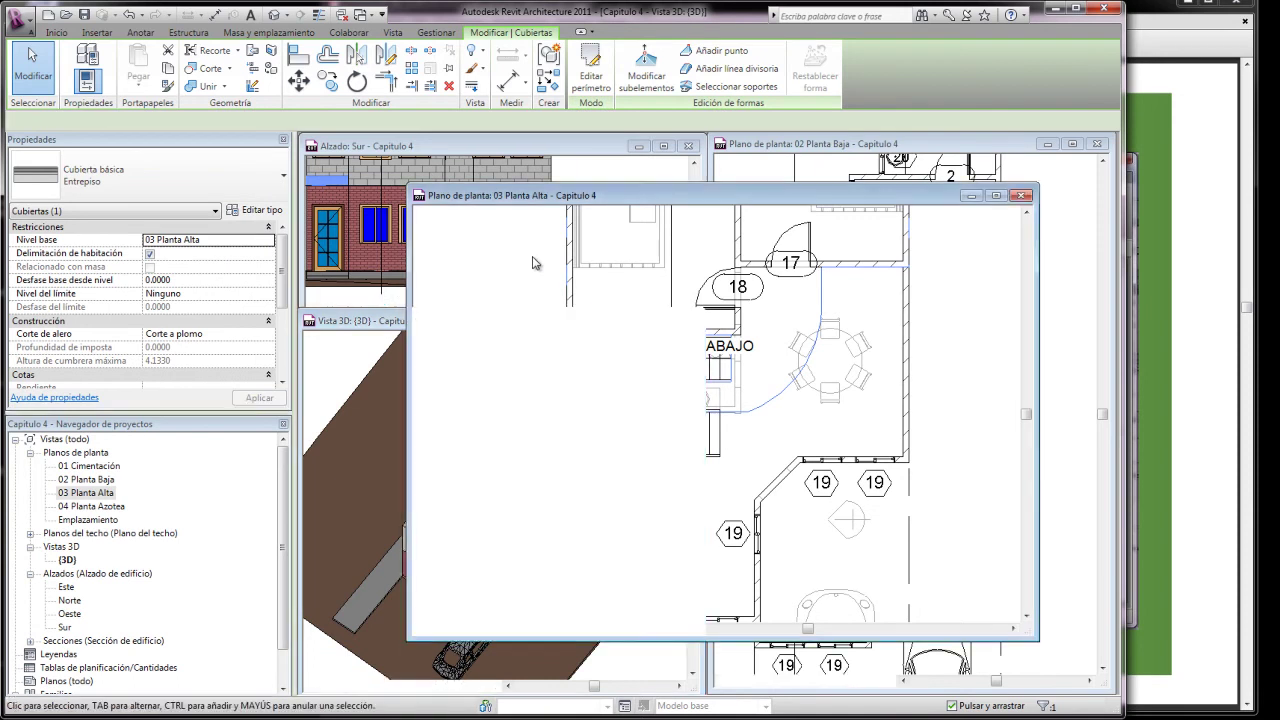
{"action": "left_click", "coordinate": [575, 303]}
{"action": "left_click_drag", "start_coordinate": [571, 341], "coordinate": [571, 454]}
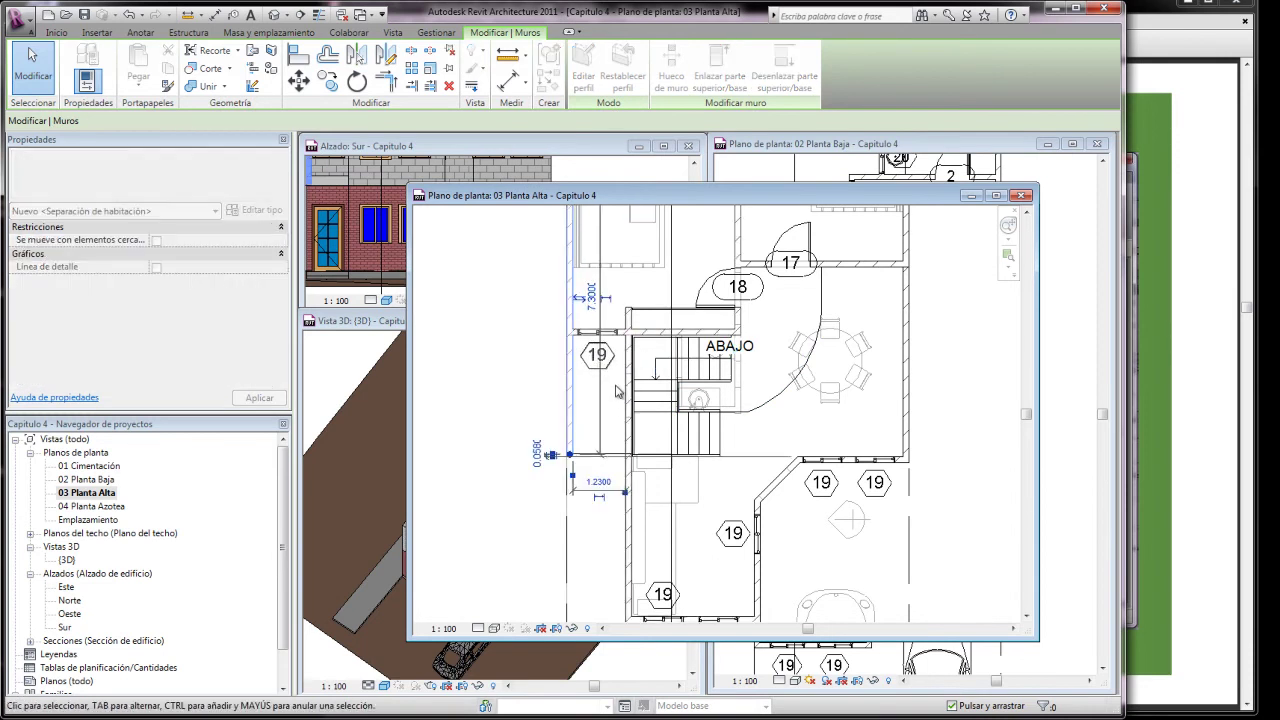
Delete the window above the stair and shorten that Block 14 cm wall to 2.68 m.
{"action": "scroll", "coordinate": [613, 330], "scroll_direction": "up", "scroll_amount": 2}
{"action": "scroll", "coordinate": [613, 330], "scroll_direction": "up", "scroll_amount": 2}
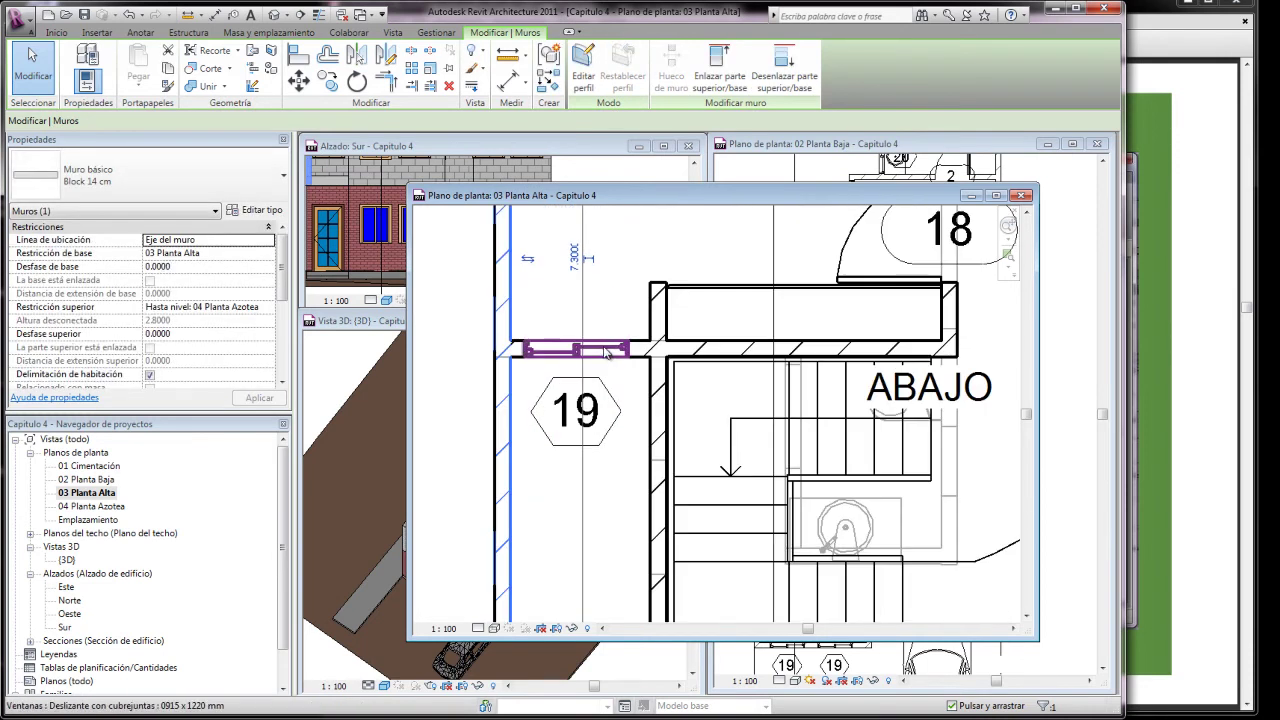
{"action": "left_click", "coordinate": [607, 352]}
{"action": "key", "text": "Delete"}
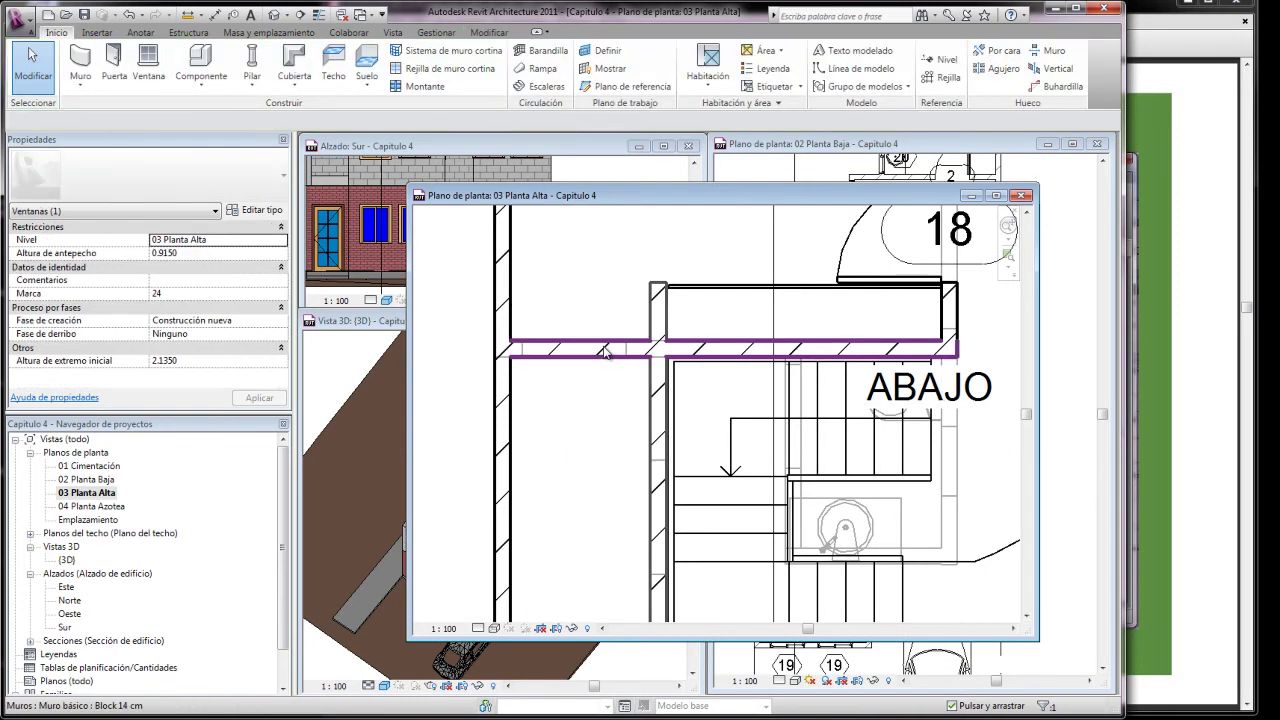
{"action": "left_click", "coordinate": [609, 347]}
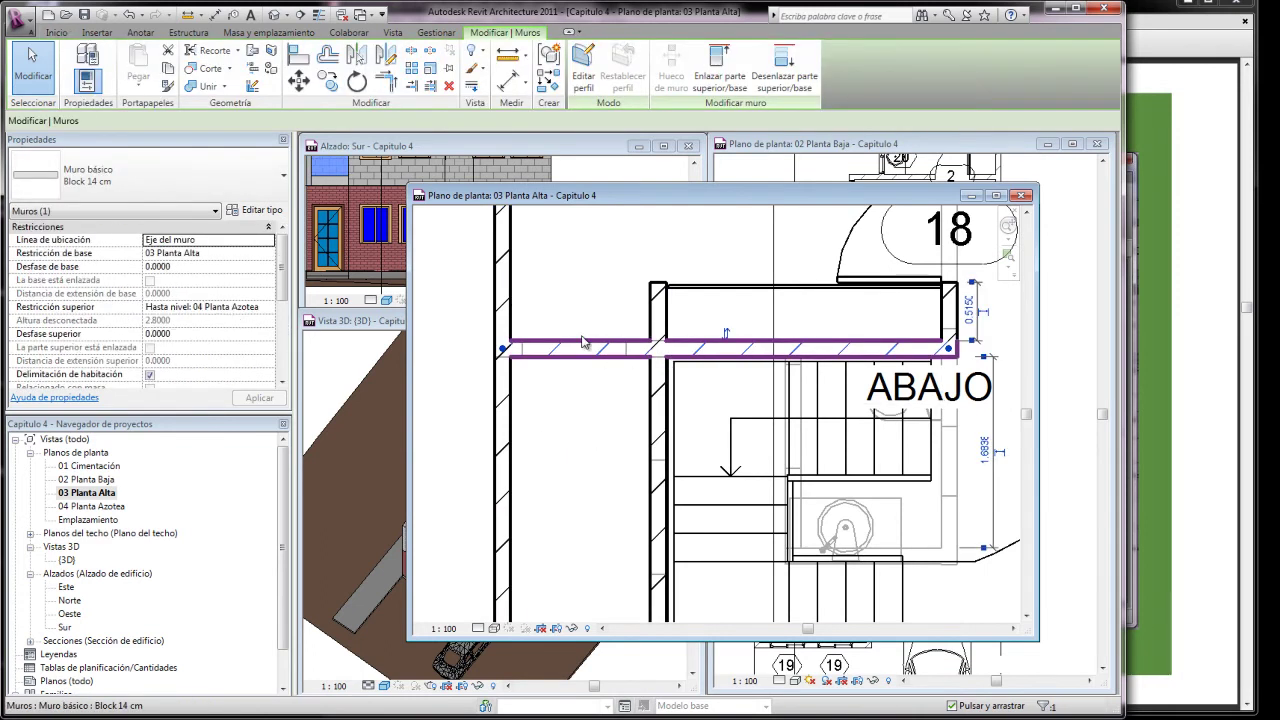
{"action": "left_click_drag", "start_coordinate": [504, 350], "coordinate": [657, 348]}
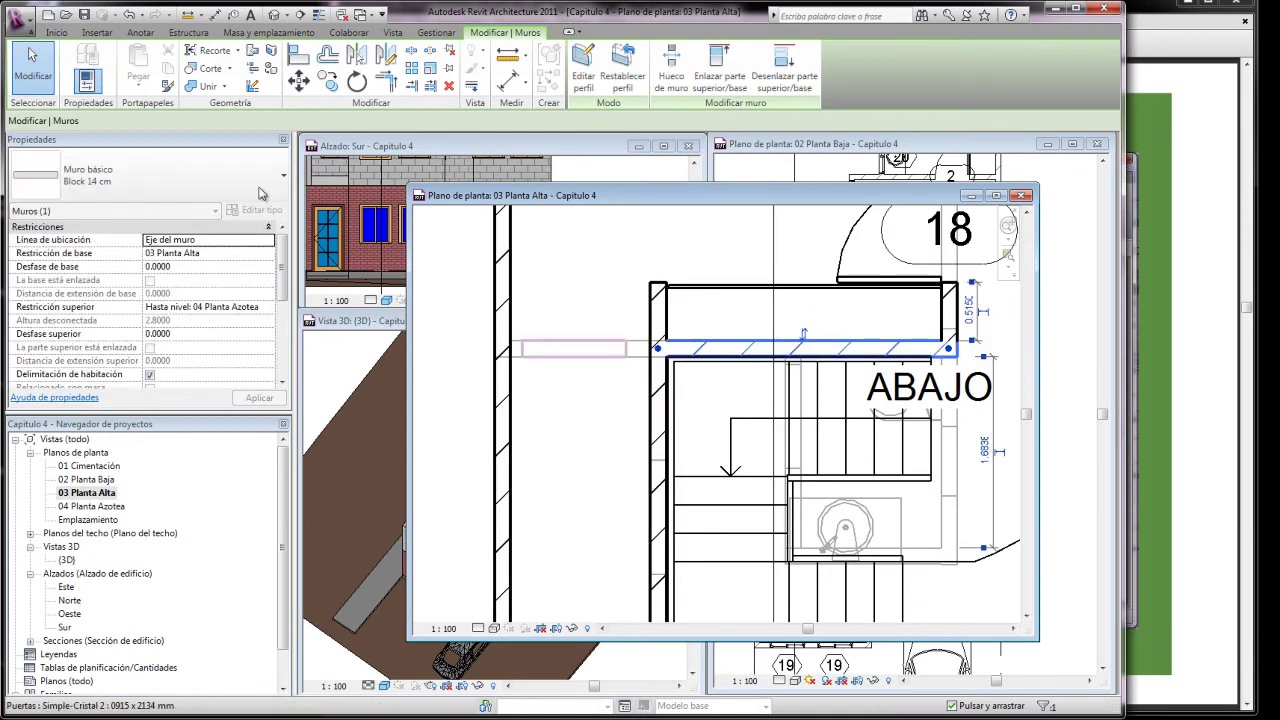
{"action": "left_click", "coordinate": [57, 33]}
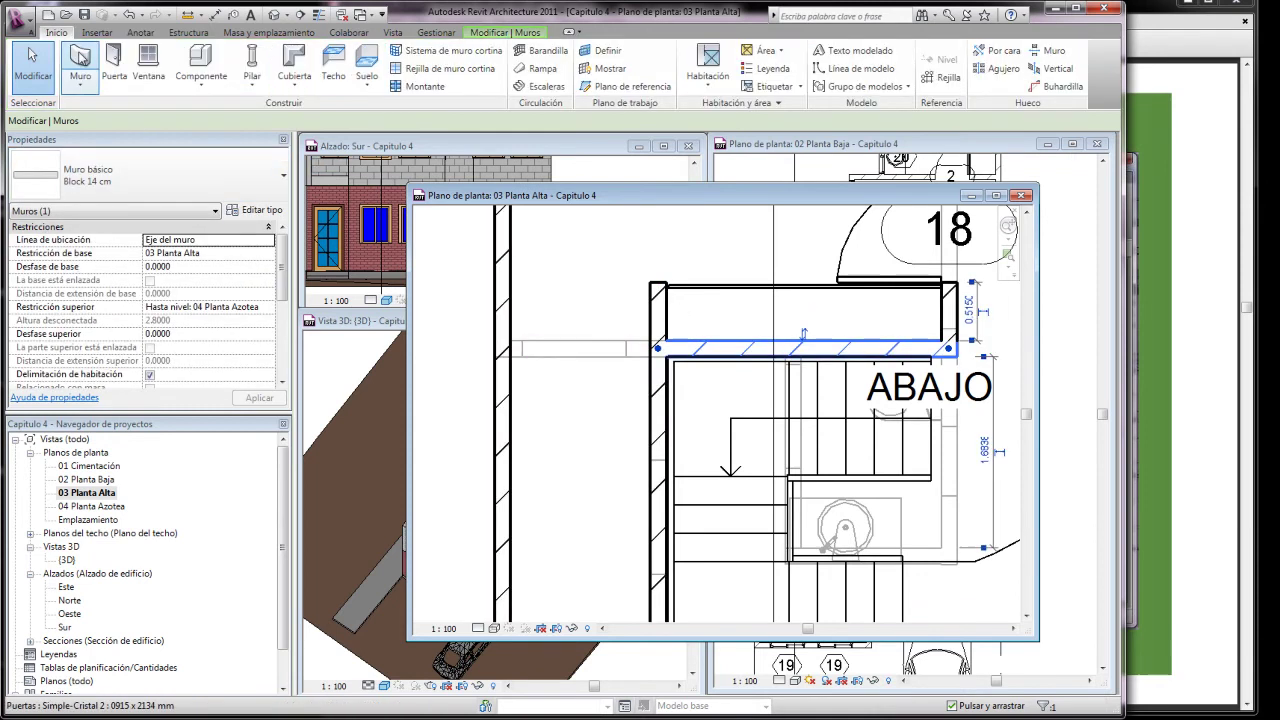
{"action": "left_click", "coordinate": [80, 57]}
Draw a wall segment running left from the existing wall's end.
{"action": "left_click", "coordinate": [658, 285]}
{"action": "left_click", "coordinate": [505, 286]}
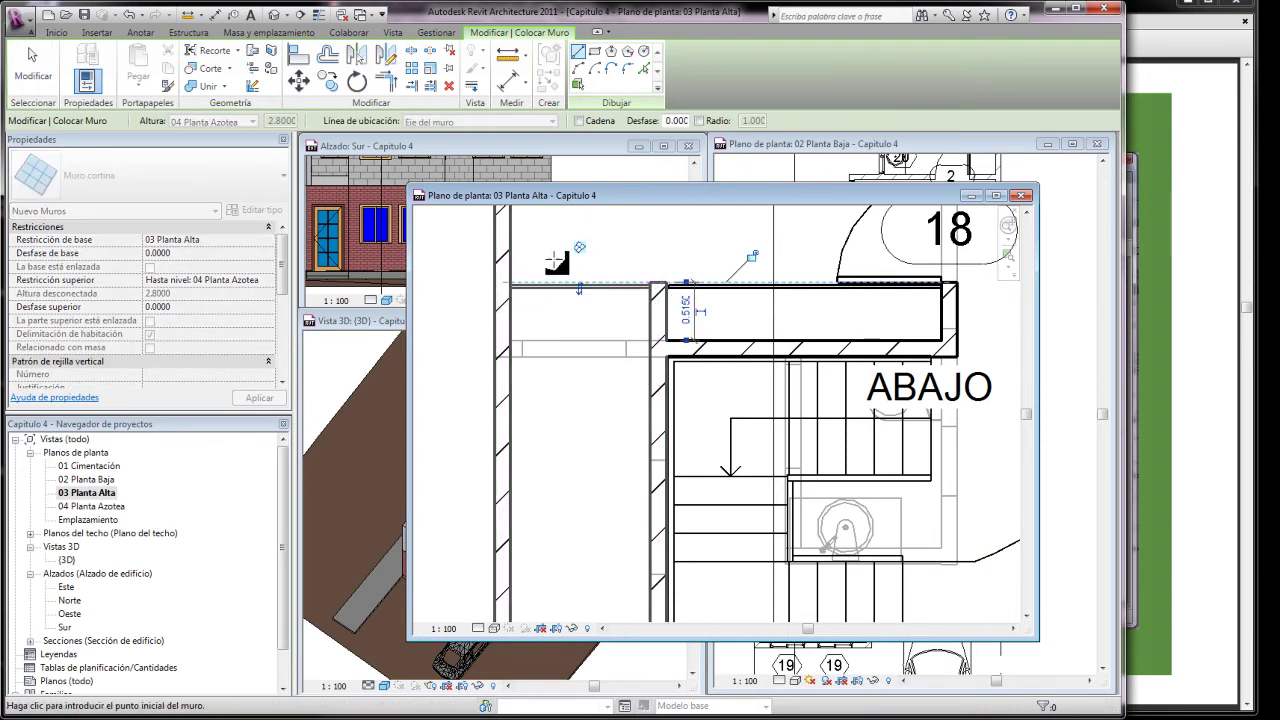
{"action": "scroll", "coordinate": [553, 263], "scroll_direction": "down", "scroll_amount": 3}
{"action": "scroll", "coordinate": [571, 266], "scroll_direction": "up", "scroll_amount": 1}
{"action": "scroll", "coordinate": [580, 260], "scroll_direction": "up", "scroll_amount": 3}
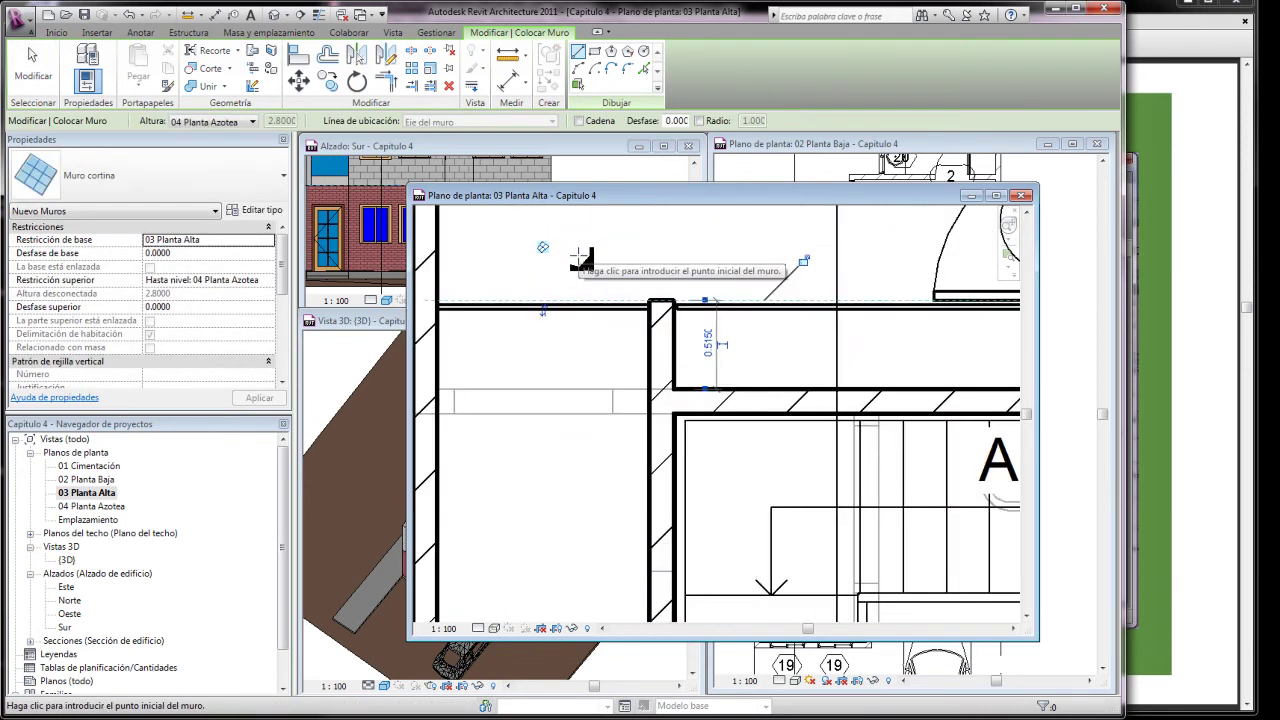
{"action": "scroll", "coordinate": [580, 258], "scroll_direction": "up", "scroll_amount": 2}
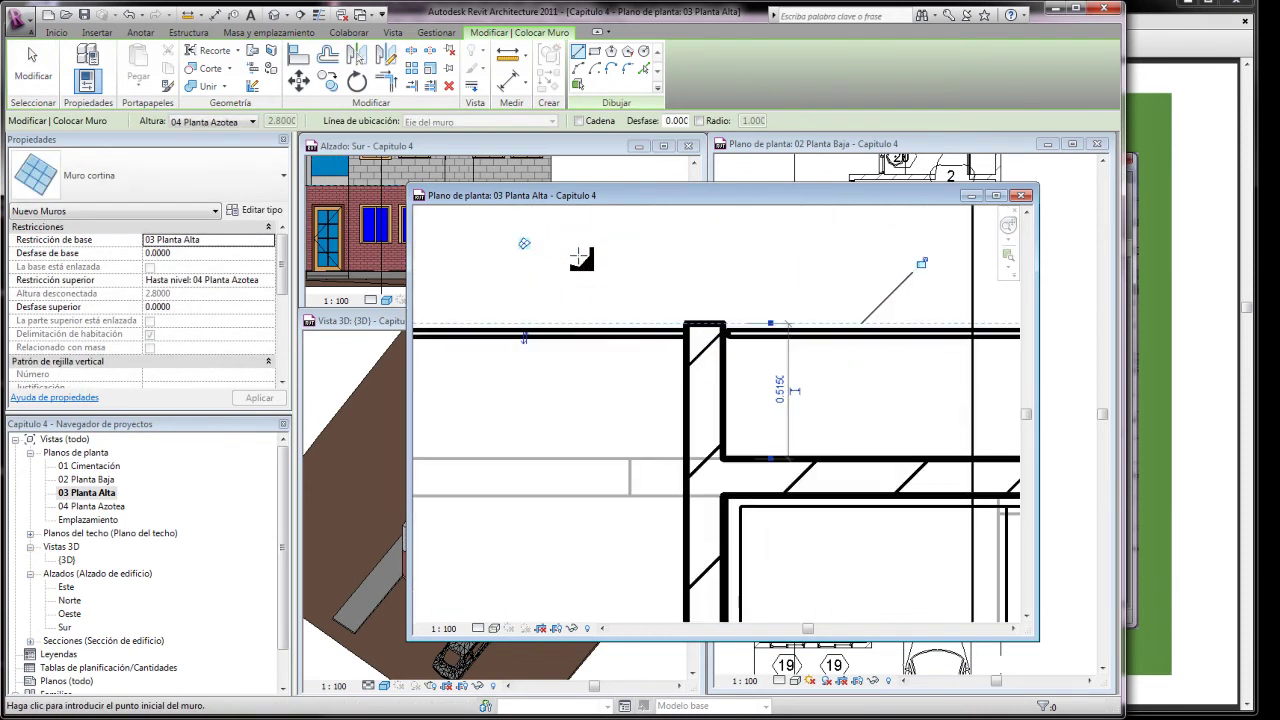
Switch the wall type to Muro básico Block 14 cm, discarding a stray wall attempt.
{"action": "left_click", "coordinate": [283, 177]}
{"action": "scroll", "coordinate": [293, 288], "scroll_direction": "up", "scroll_amount": 5}
{"action": "scroll", "coordinate": [293, 288], "scroll_direction": "up", "scroll_amount": 3}
{"action": "scroll", "coordinate": [100, 270], "scroll_direction": "up", "scroll_amount": 3}
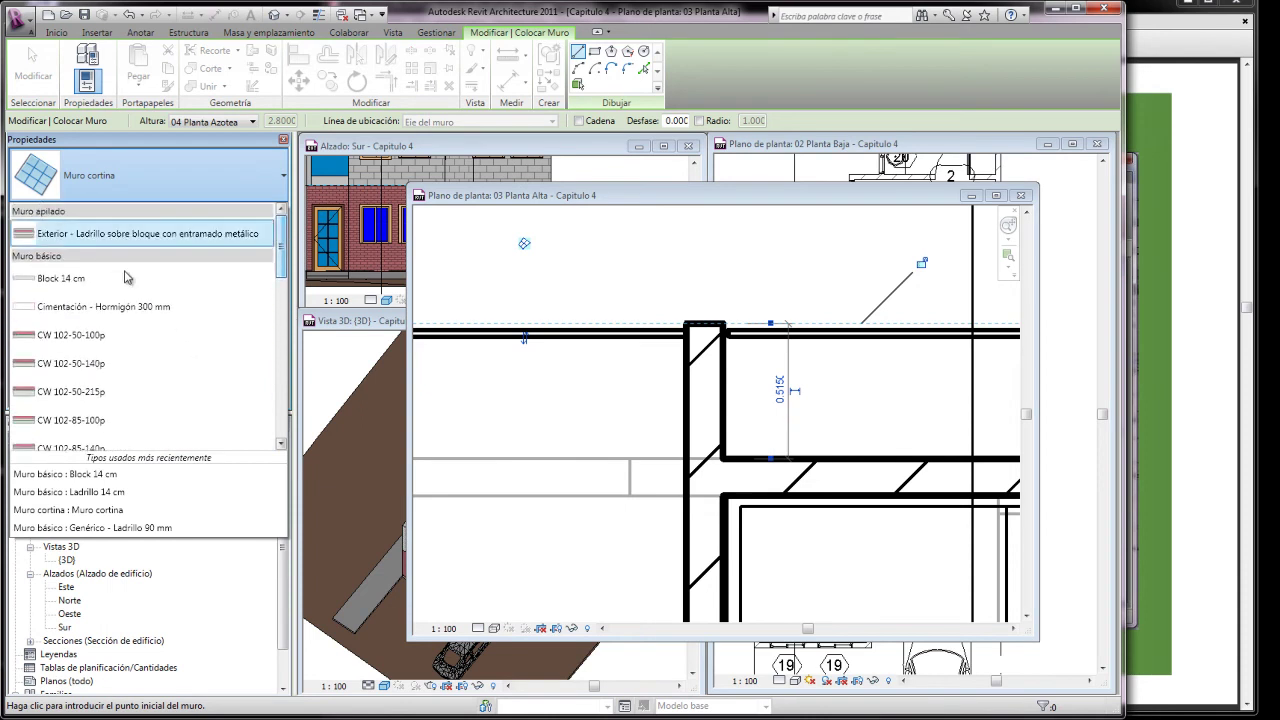
{"action": "left_click", "coordinate": [62, 279]}
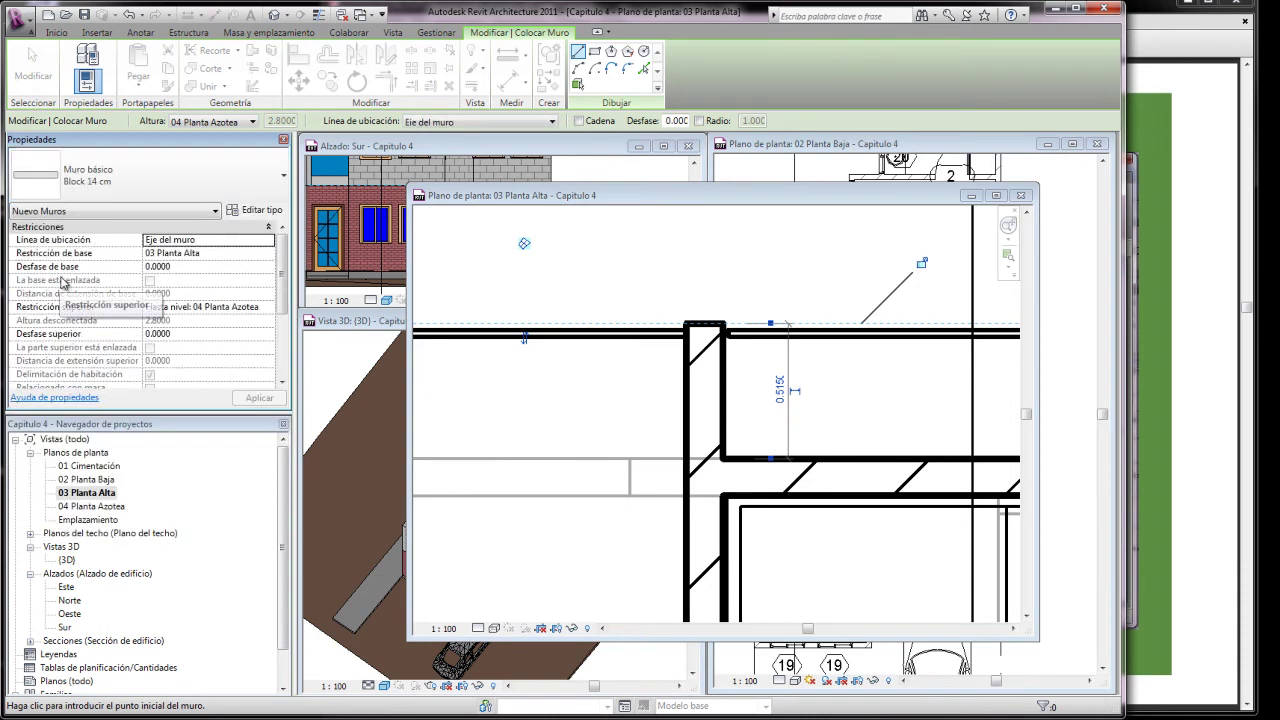
{"action": "left_click", "coordinate": [548, 376]}
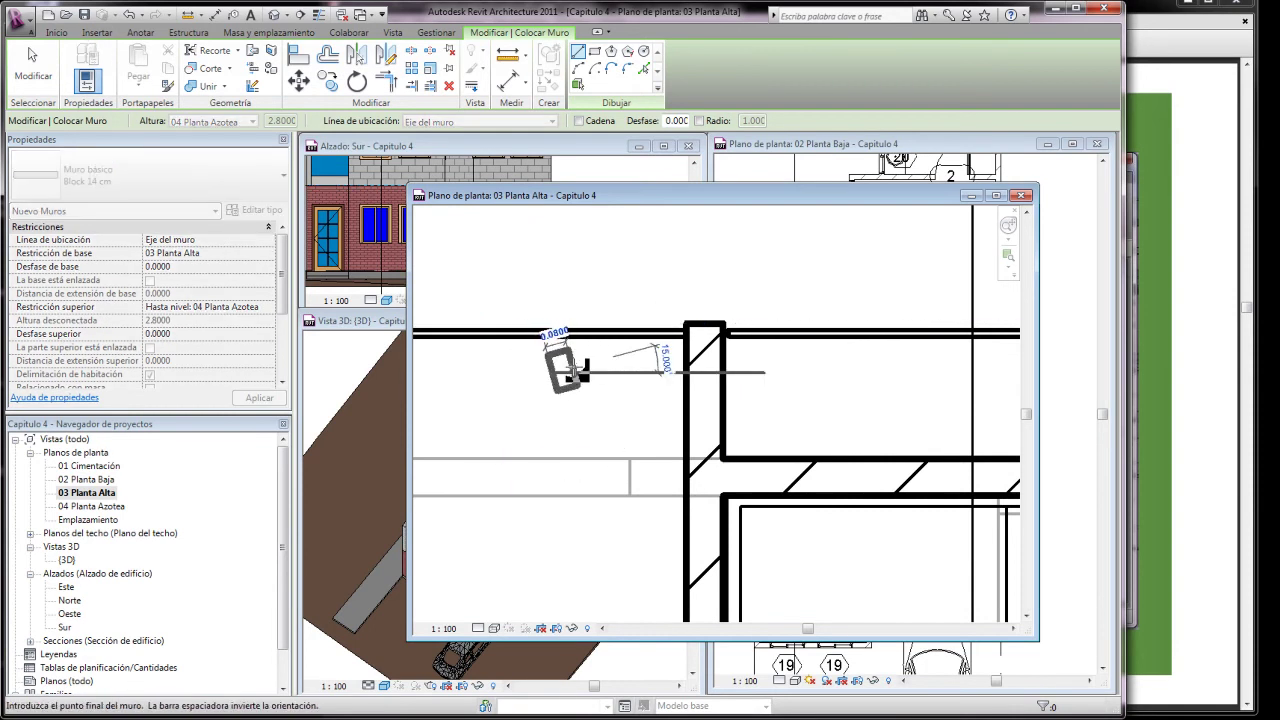
{"action": "key", "text": "Escape"}
{"action": "key", "text": "Escape"}
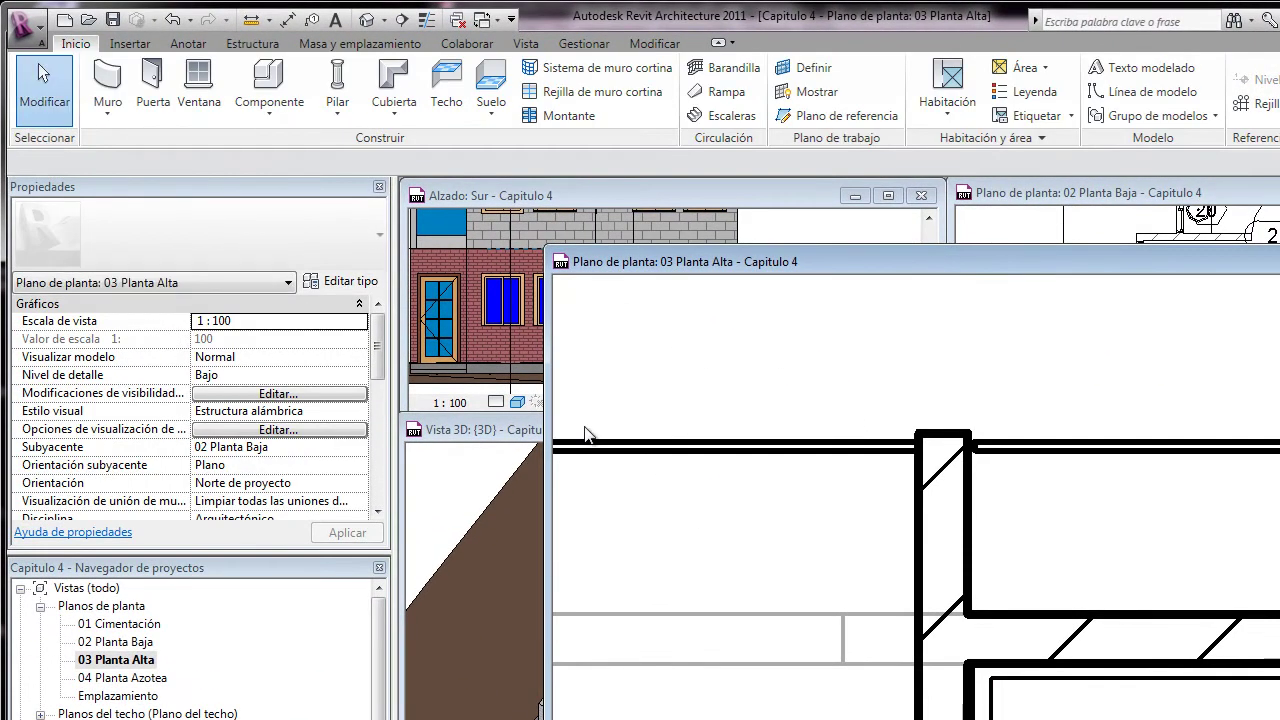
{"action": "left_click", "coordinate": [723, 481]}
{"action": "key", "text": "Escape"}
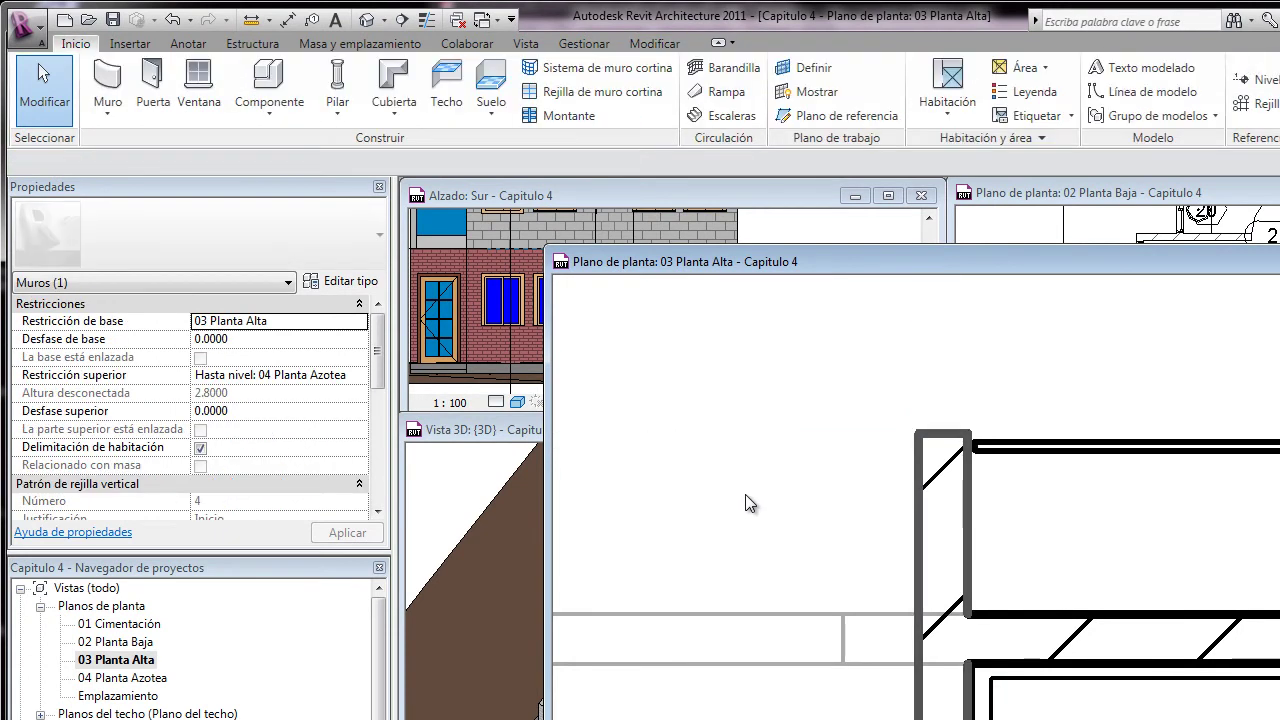
Draw two Block 14 cm walls running left to enclose the narrow space beside the stairs.
{"action": "left_click", "coordinate": [108, 84]}
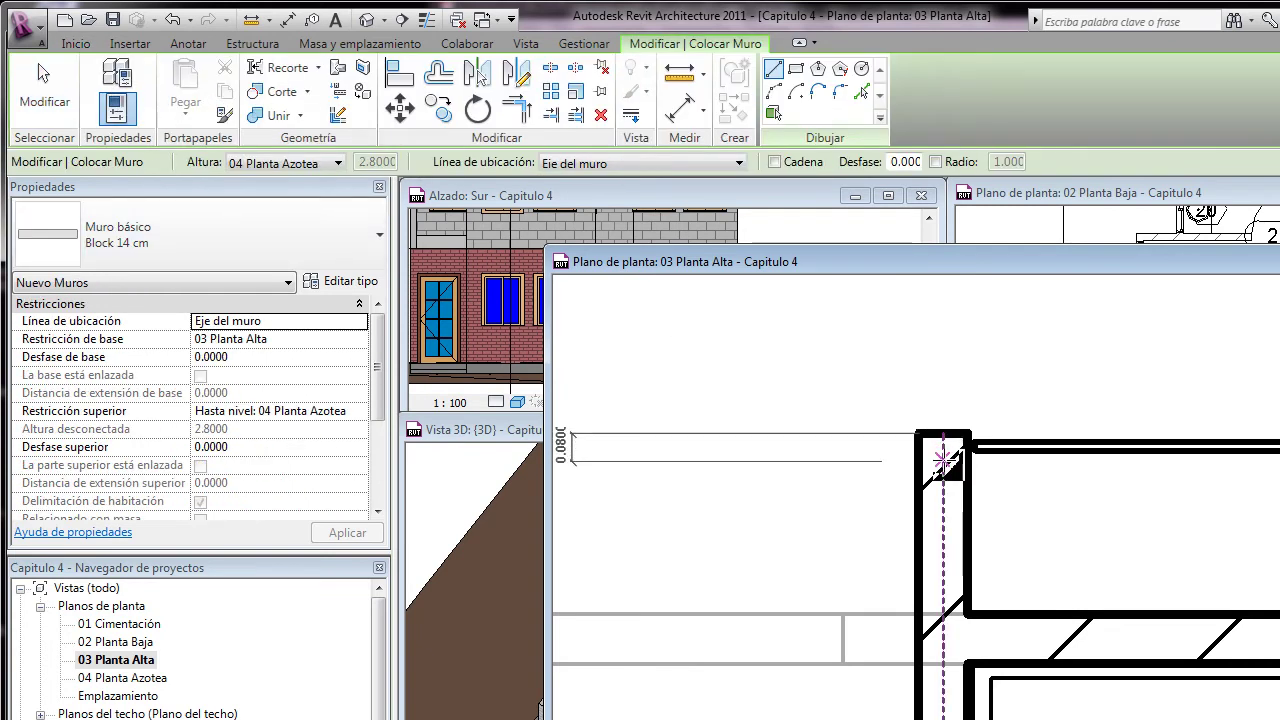
{"action": "left_click", "coordinate": [942, 460]}
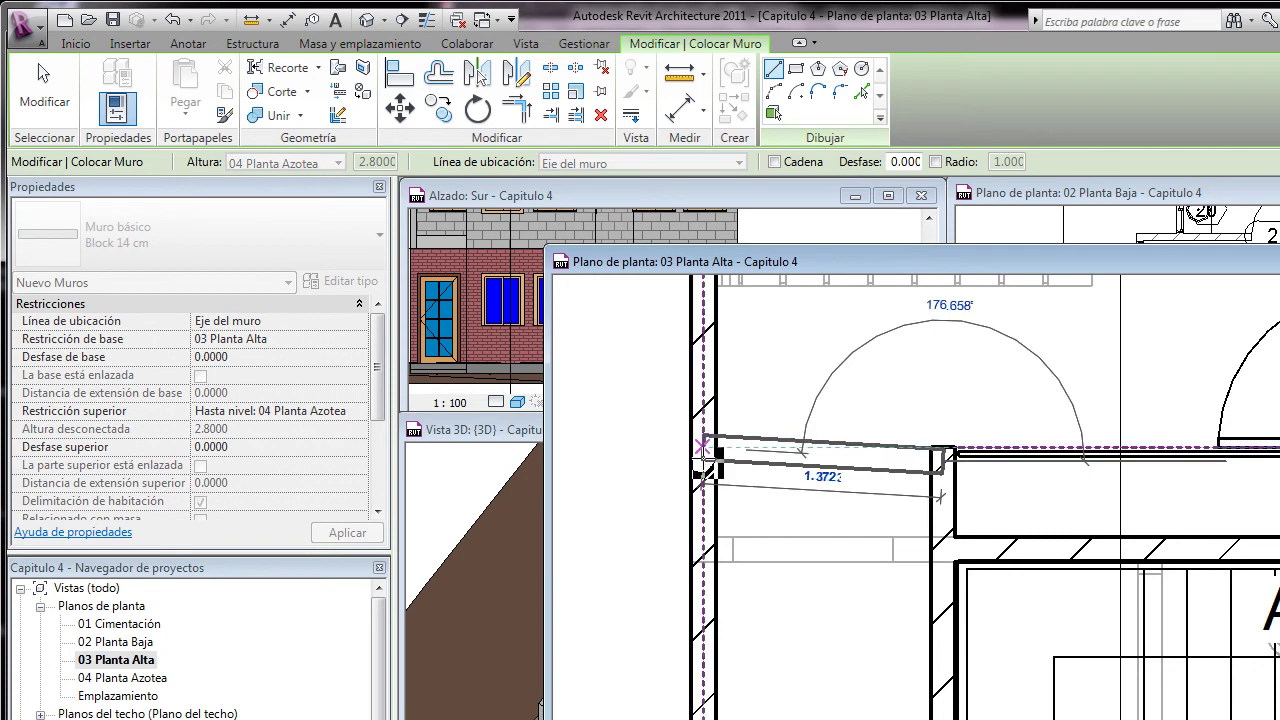
{"action": "left_click", "coordinate": [706, 462]}
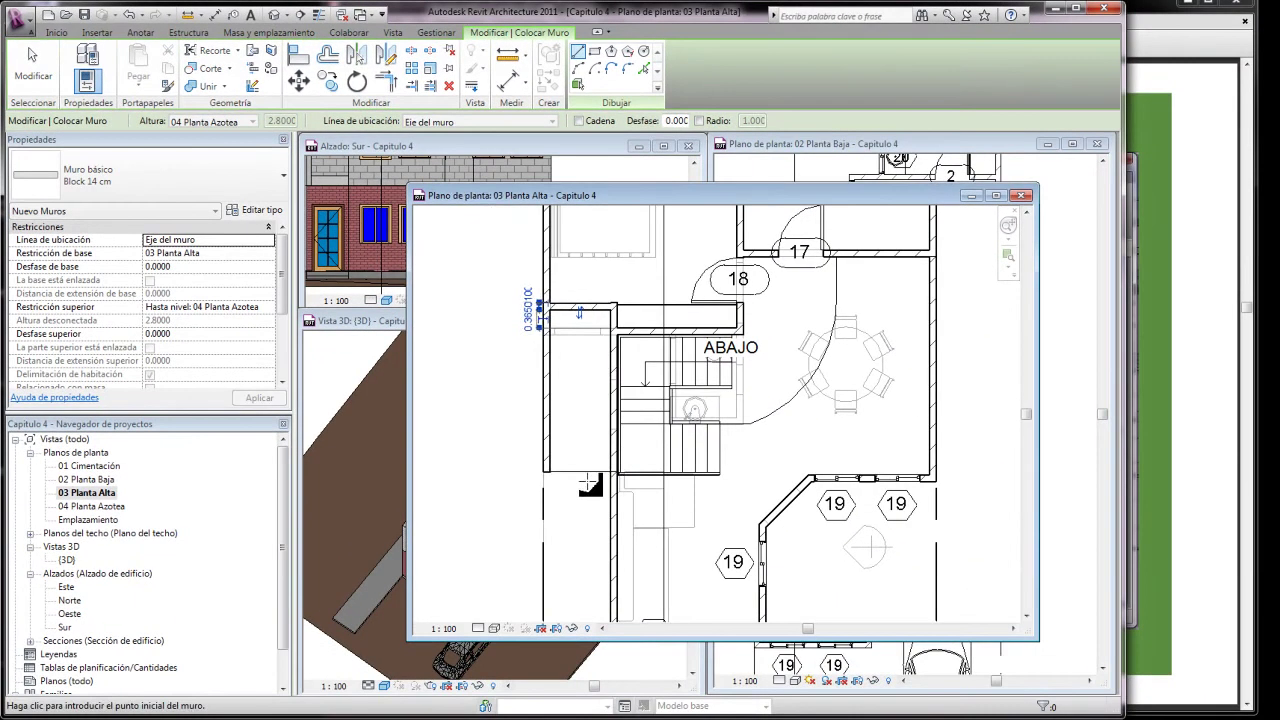
{"action": "scroll", "coordinate": [600, 330], "scroll_direction": "up", "scroll_amount": 3}
{"action": "scroll", "coordinate": [630, 460], "scroll_direction": "up", "scroll_amount": 2}
{"action": "left_click", "coordinate": [634, 459]}
{"action": "left_click", "coordinate": [431, 459]}
{"action": "scroll", "coordinate": [440, 430], "scroll_direction": "down", "scroll_amount": 2}
{"action": "scroll", "coordinate": [450, 300], "scroll_direction": "down", "scroll_amount": 2}
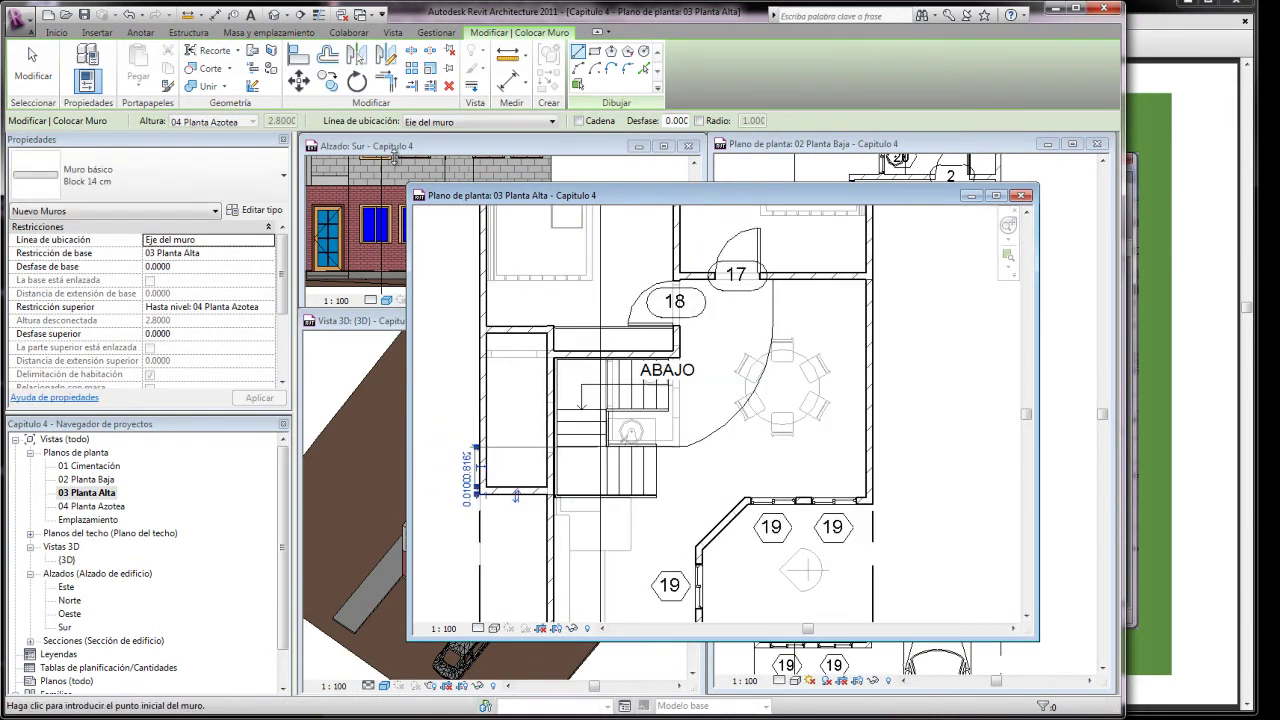
{"action": "left_click", "coordinate": [60, 33]}
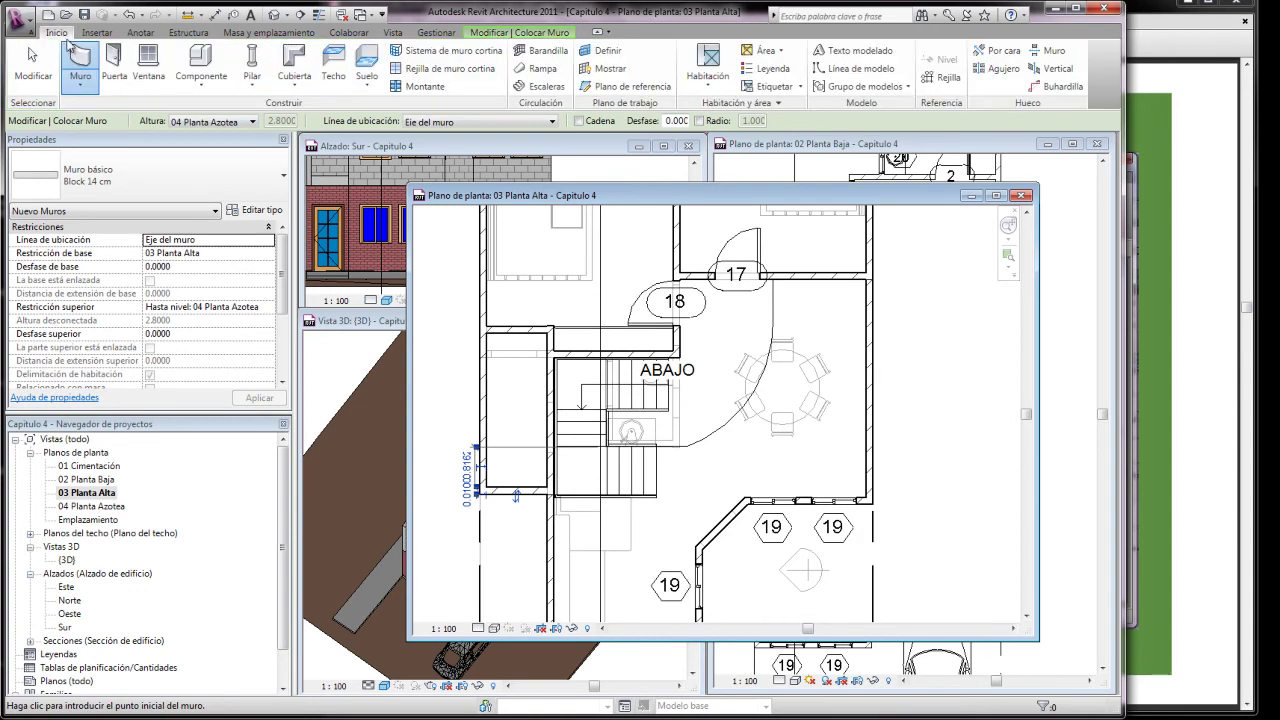
{"action": "left_click", "coordinate": [114, 70]}
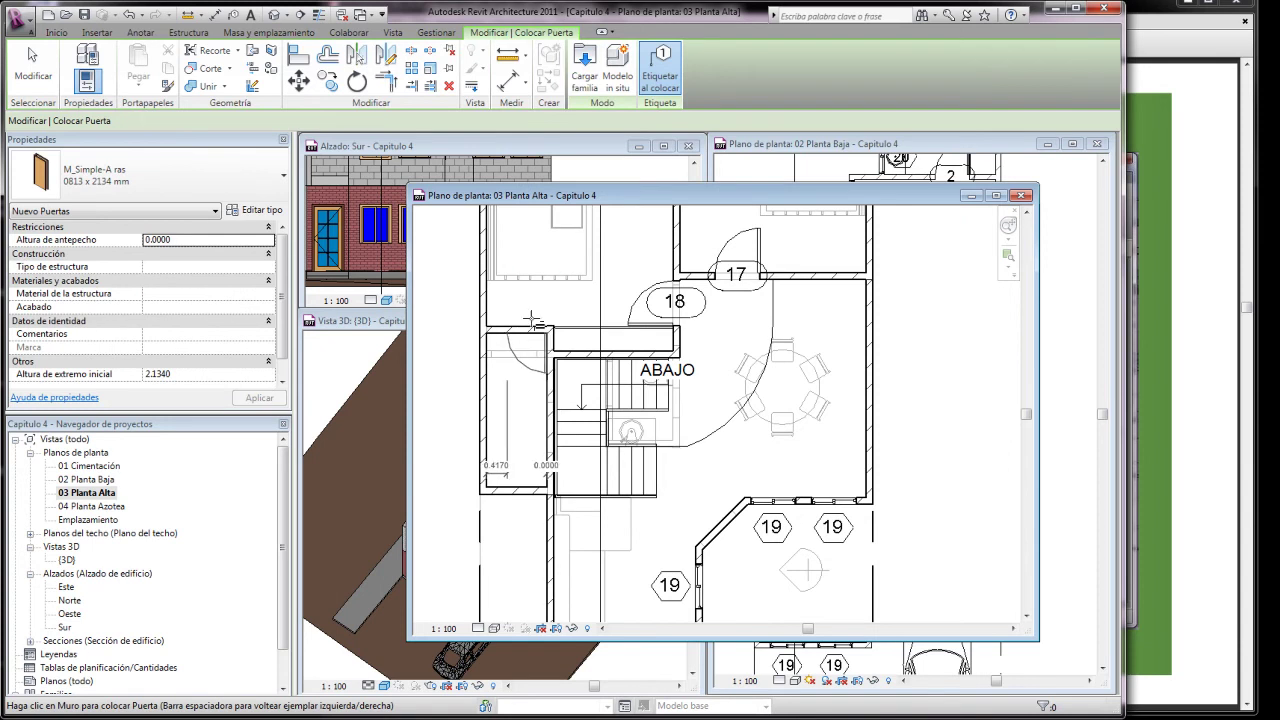
Place door 21 in the small room's top wall.
{"action": "left_click", "coordinate": [528, 331]}
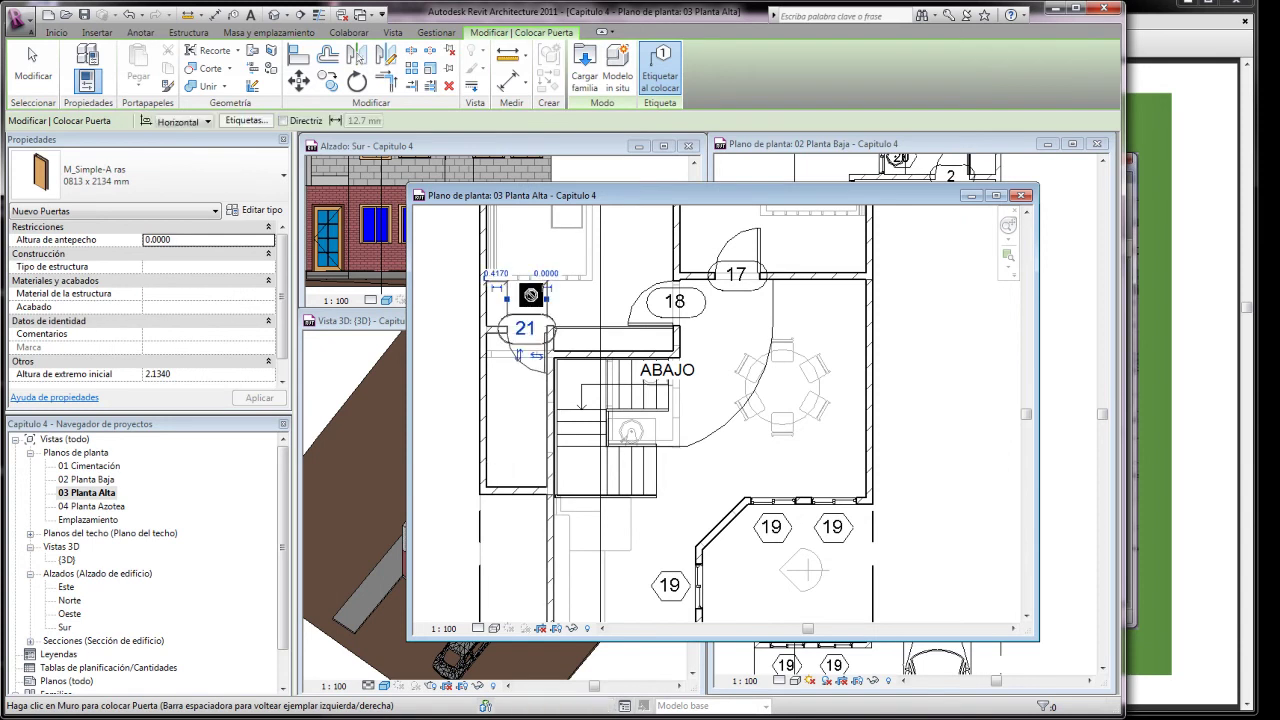
{"action": "left_click", "coordinate": [57, 34]}
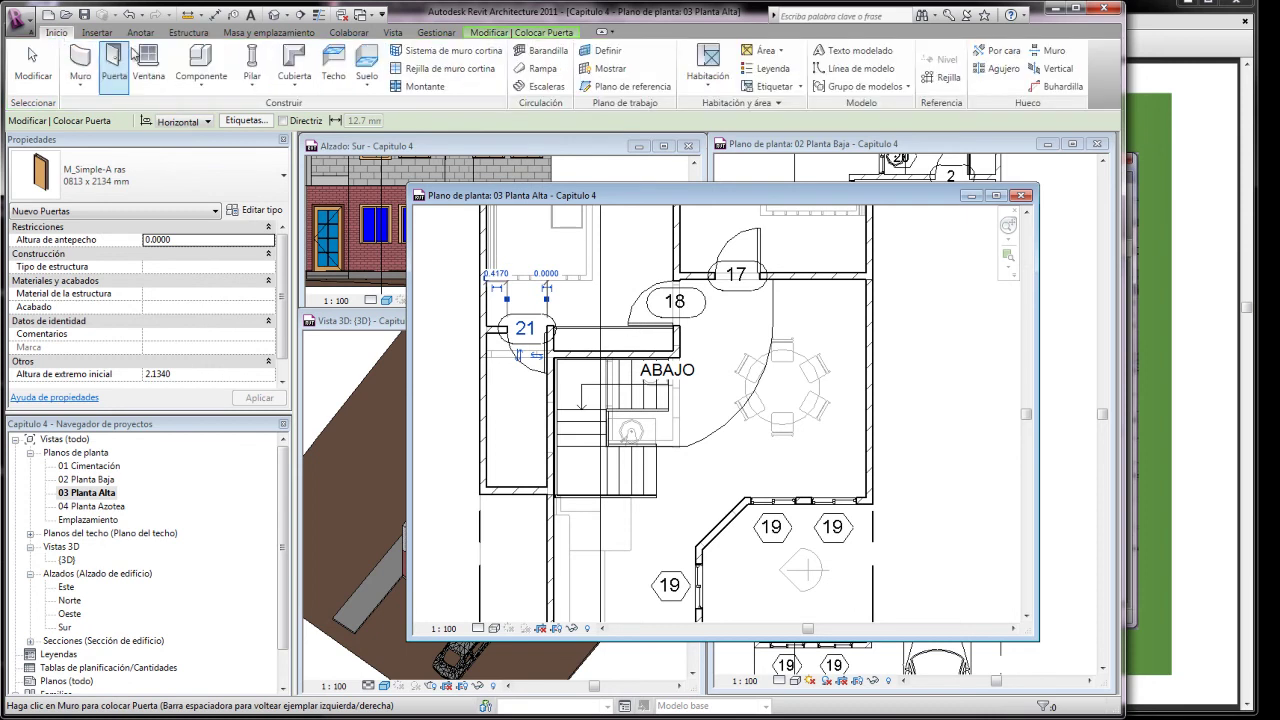
{"action": "left_click", "coordinate": [203, 62]}
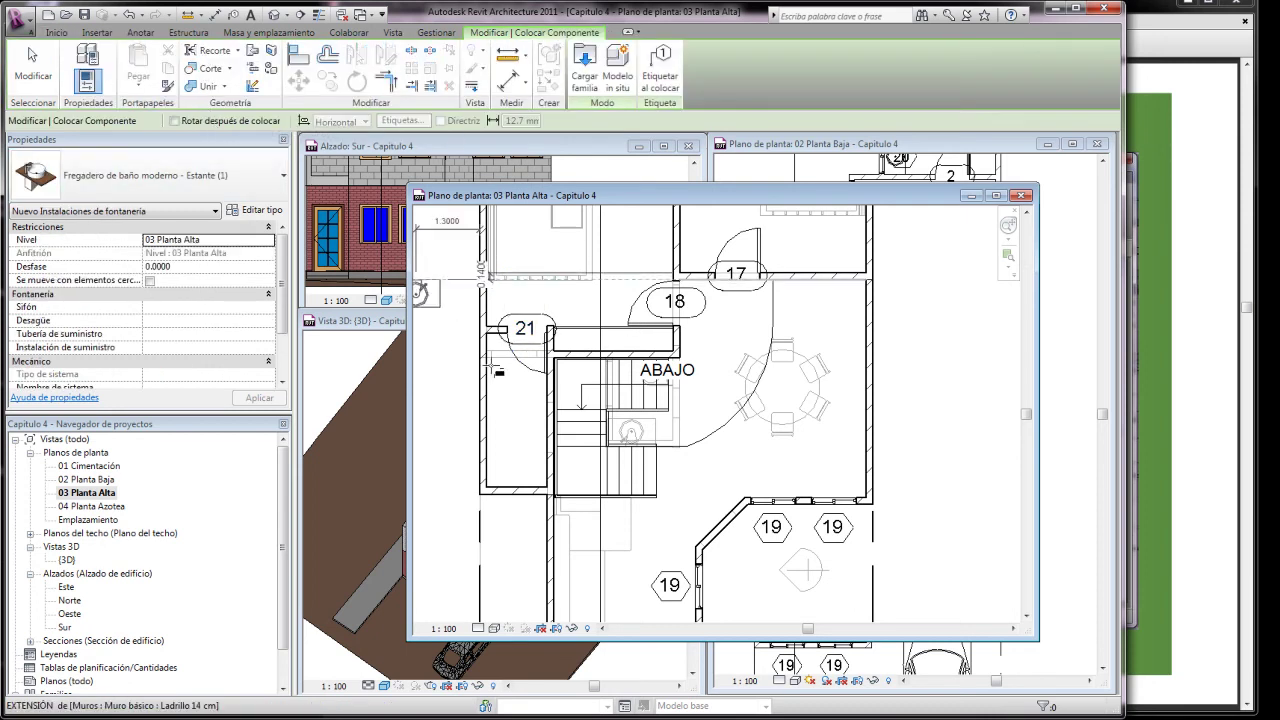
Rotate the Fregadero de baño moderno washbasin upright against the wall below room 21.
{"action": "scroll", "coordinate": [510, 375], "scroll_direction": "up", "scroll_amount": 2}
{"action": "scroll", "coordinate": [512, 377], "scroll_direction": "up", "scroll_amount": 1}
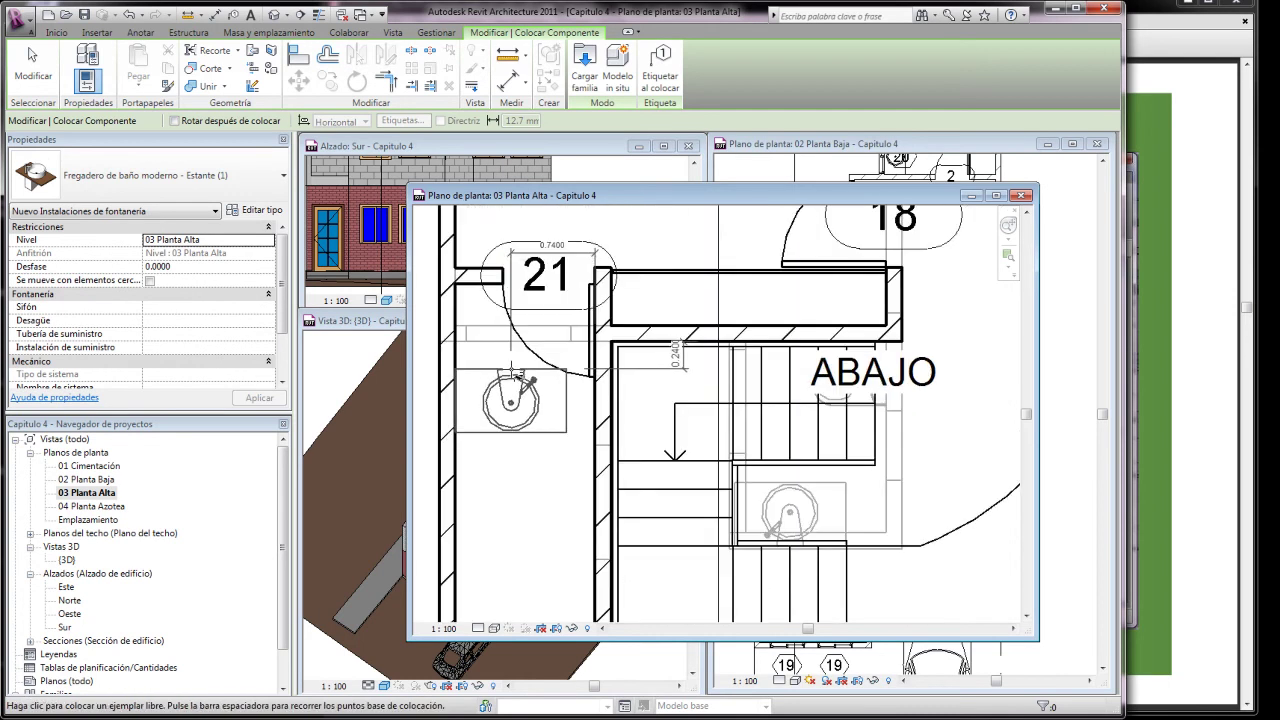
{"action": "key", "text": "space"}
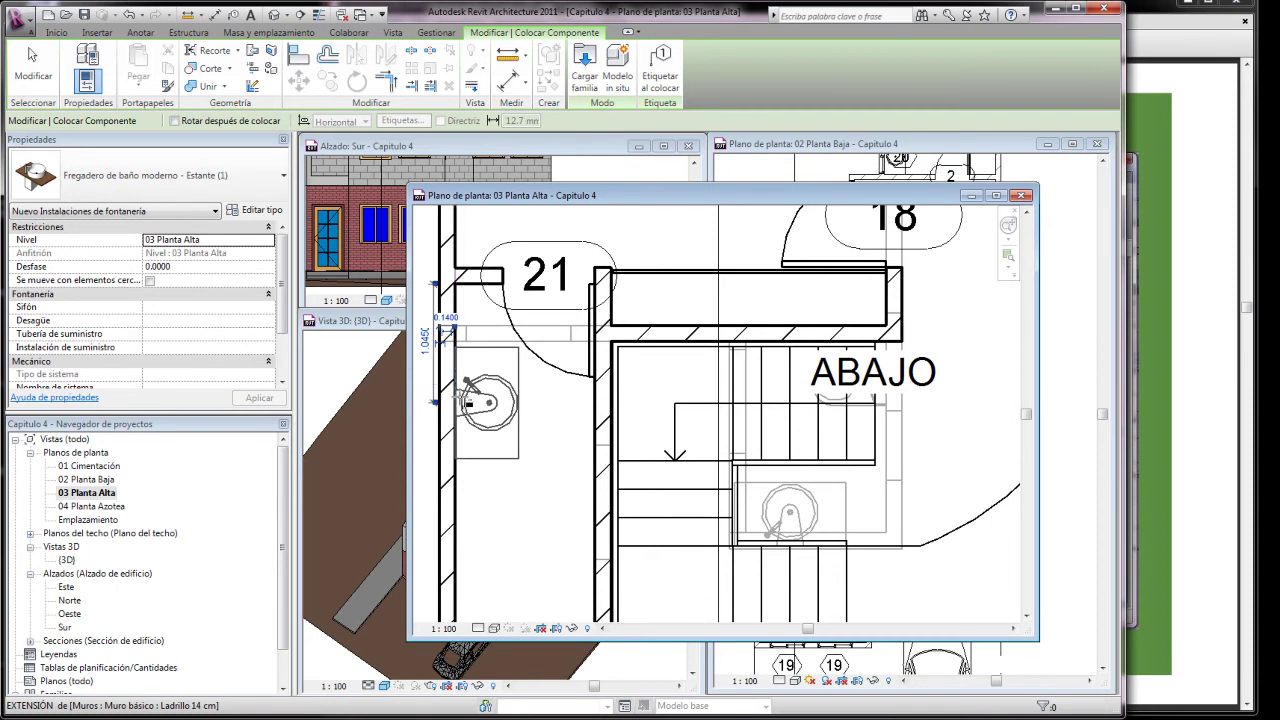
{"action": "scroll", "coordinate": [505, 300], "scroll_direction": "down", "scroll_amount": 2}
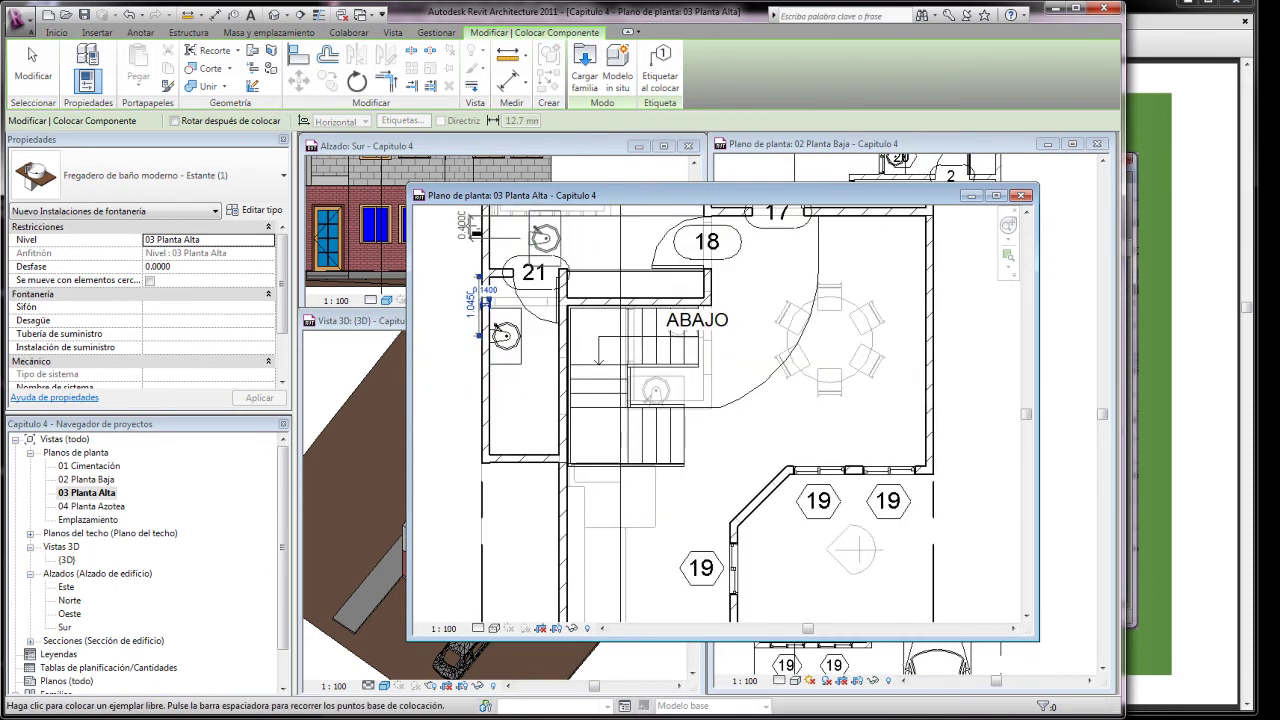
{"action": "left_click", "coordinate": [284, 177]}
{"action": "left_click", "coordinate": [284, 177]}
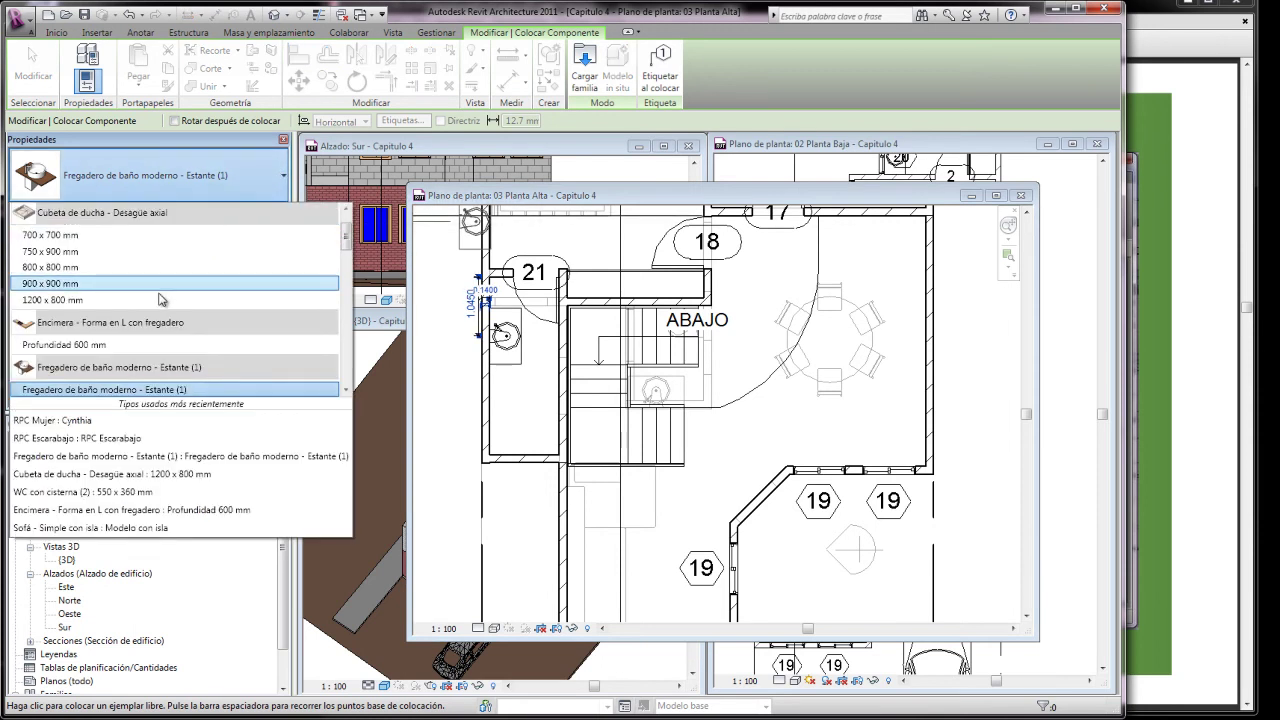
Select the WC con cisterna (2) 550 x 360 mm fixture type.
{"action": "scroll", "coordinate": [160, 300], "scroll_direction": "down", "scroll_amount": 2}
{"action": "scroll", "coordinate": [160, 300], "scroll_direction": "down", "scroll_amount": 2}
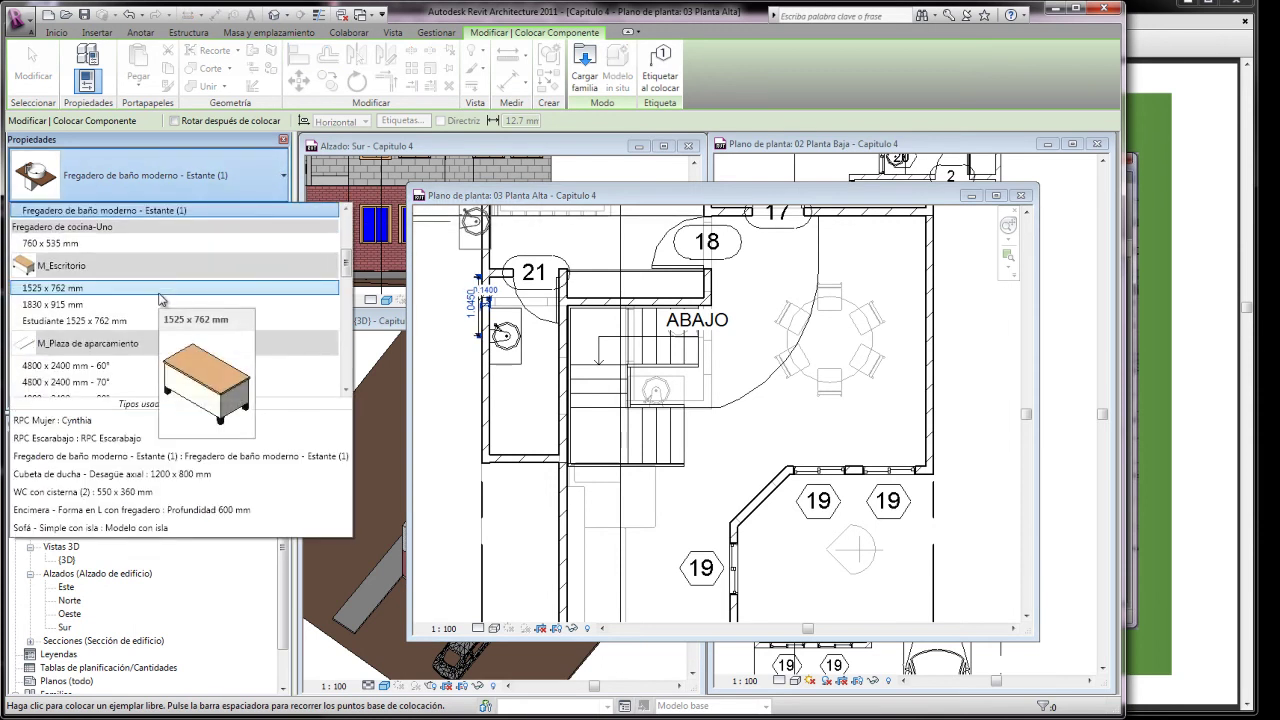
{"action": "scroll", "coordinate": [161, 299], "scroll_direction": "down", "scroll_amount": 2}
{"action": "scroll", "coordinate": [161, 299], "scroll_direction": "down", "scroll_amount": 2}
{"action": "scroll", "coordinate": [161, 299], "scroll_direction": "down", "scroll_amount": 3}
{"action": "scroll", "coordinate": [161, 298], "scroll_direction": "down", "scroll_amount": 2}
{"action": "scroll", "coordinate": [161, 298], "scroll_direction": "down", "scroll_amount": 2}
{"action": "scroll", "coordinate": [161, 298], "scroll_direction": "down", "scroll_amount": 2}
{"action": "scroll", "coordinate": [161, 298], "scroll_direction": "down", "scroll_amount": 2}
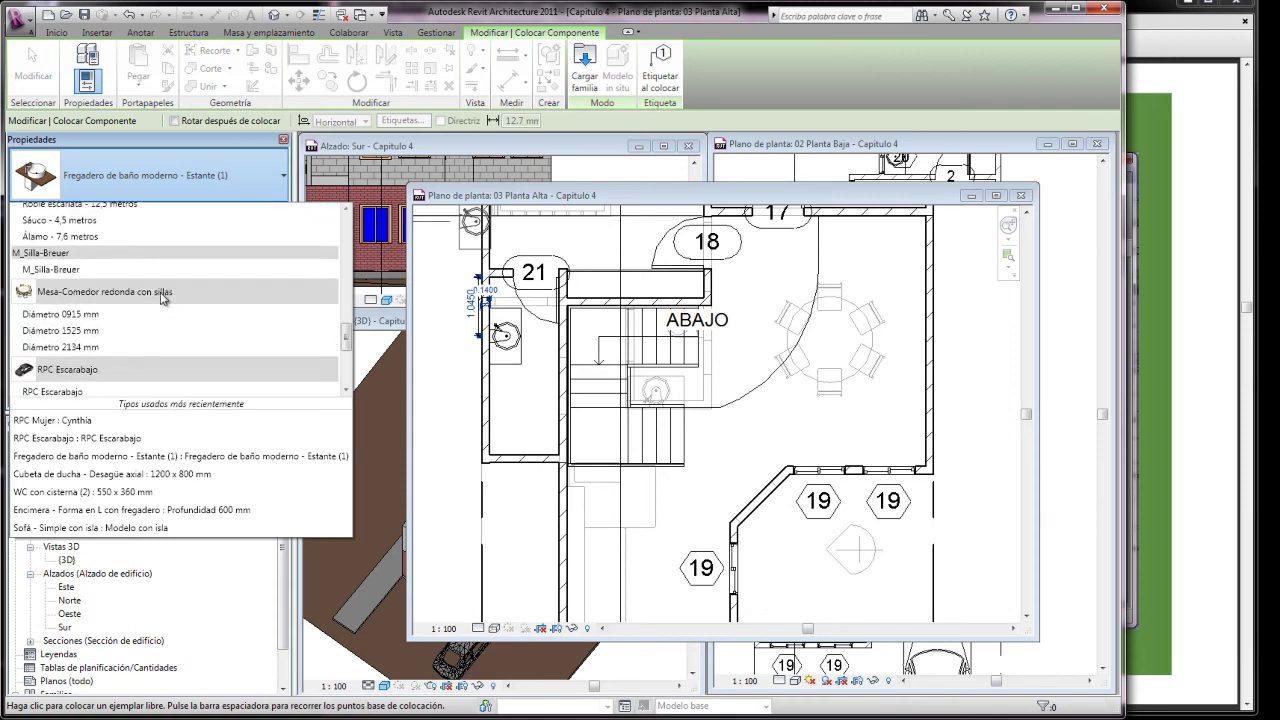
{"action": "scroll", "coordinate": [160, 294], "scroll_direction": "down", "scroll_amount": 2}
{"action": "scroll", "coordinate": [160, 294], "scroll_direction": "down", "scroll_amount": 2}
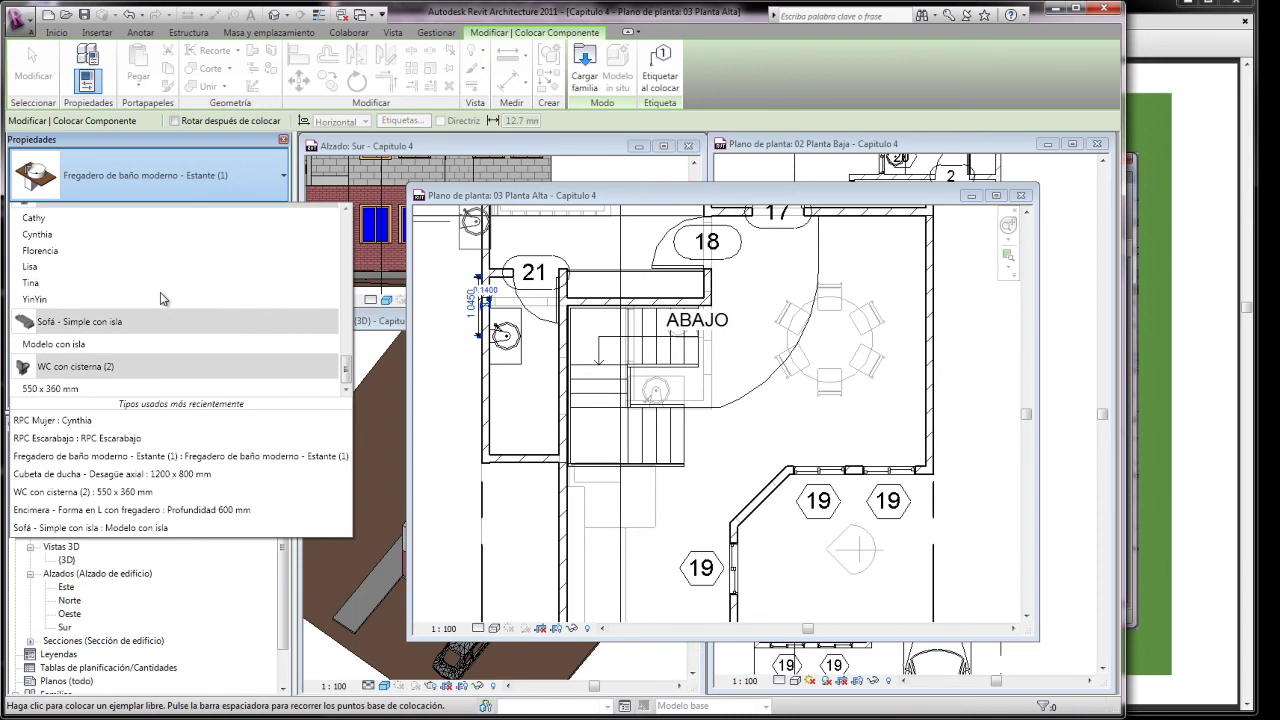
{"action": "left_click", "coordinate": [60, 388]}
Place the WC rotated to face into the bathroom, against the wall below the washbasin.
{"action": "left_click", "coordinate": [503, 336]}
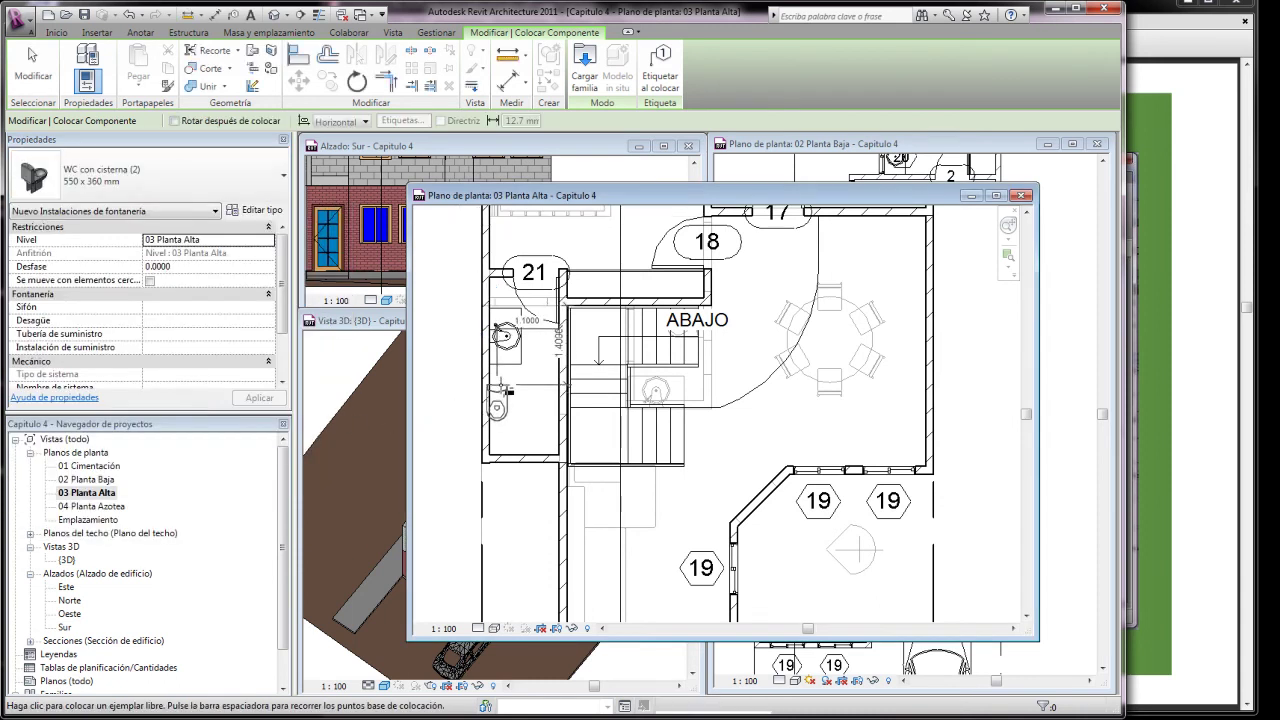
{"action": "key", "text": "space"}
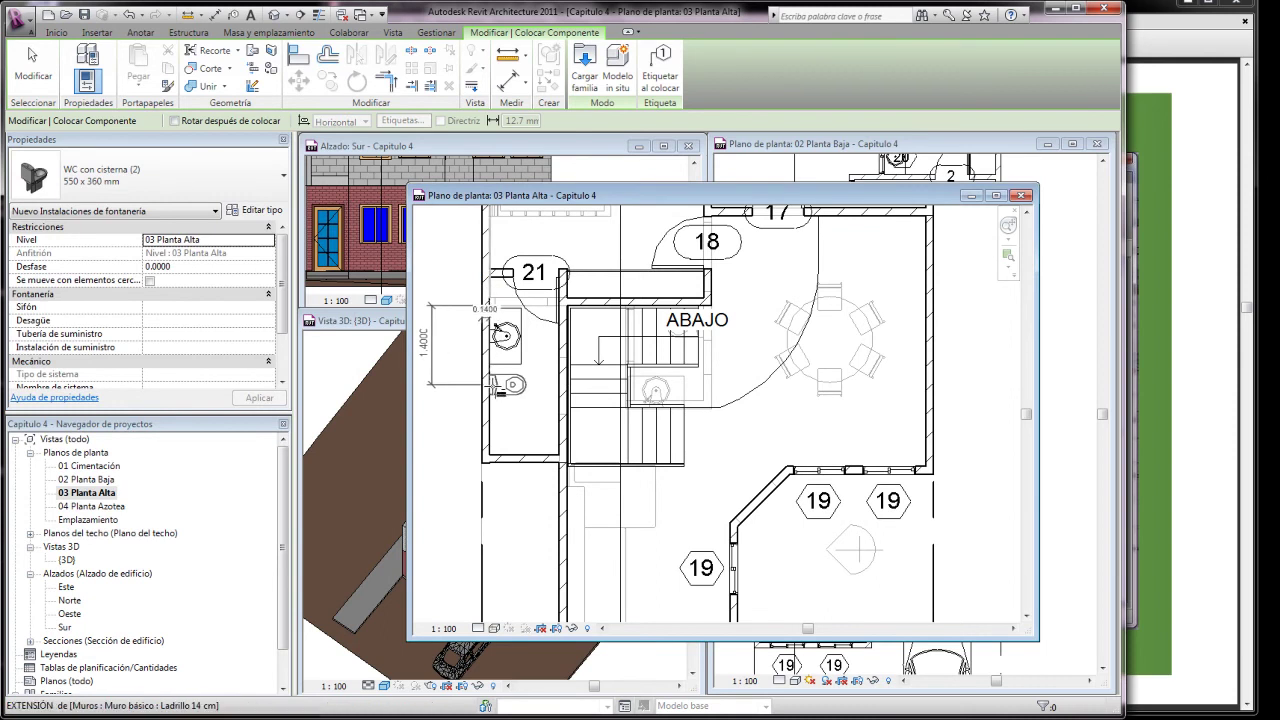
{"action": "left_click", "coordinate": [497, 390]}
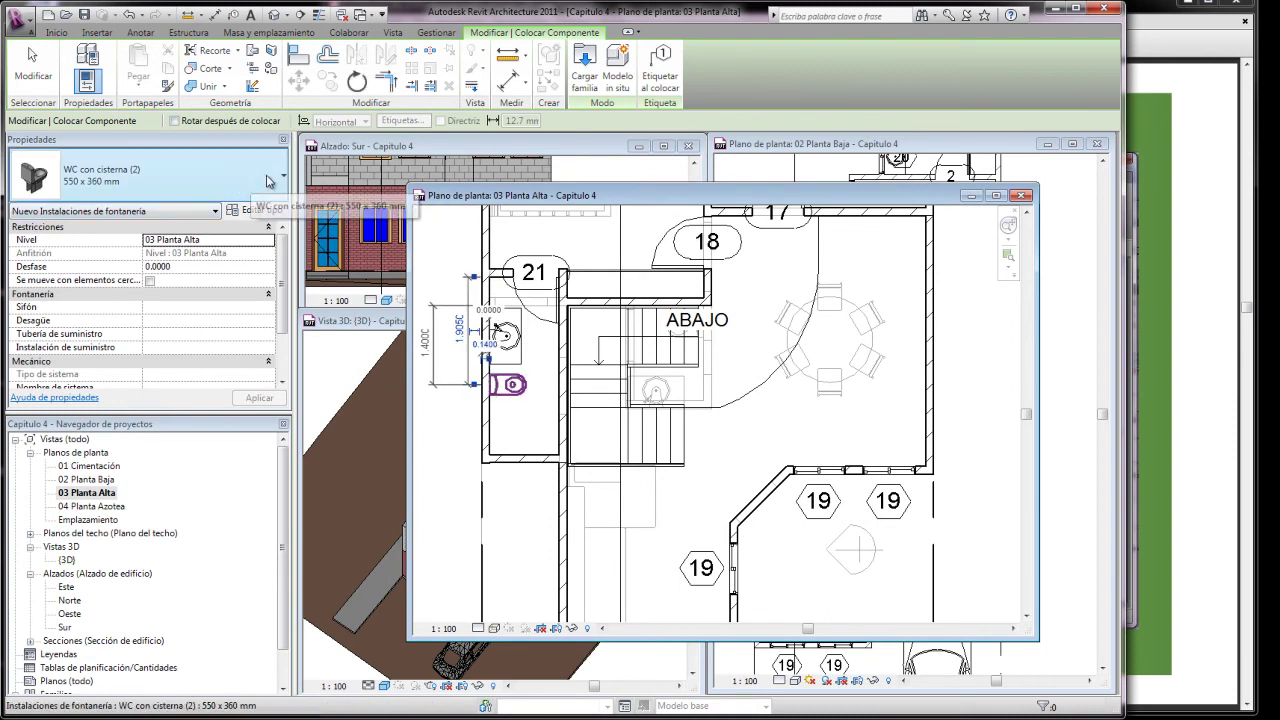
{"action": "left_click", "coordinate": [284, 177]}
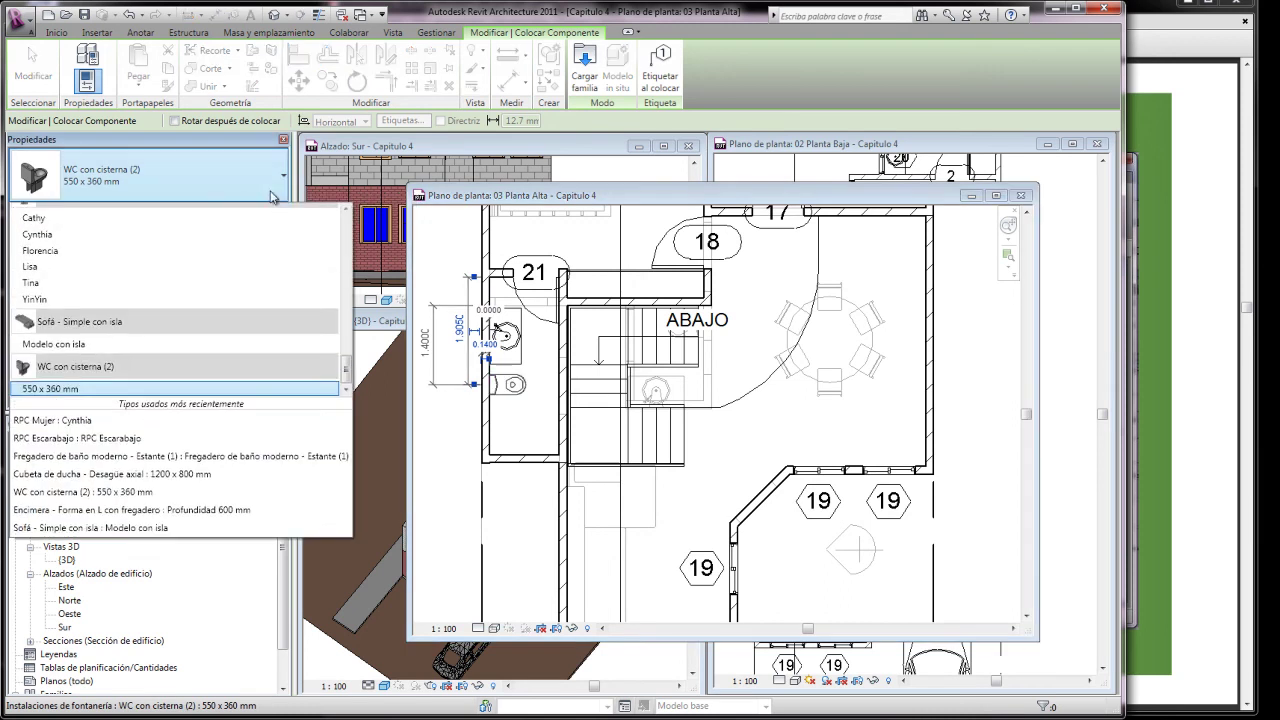
{"action": "mouse_move", "coordinate": [120, 266]}
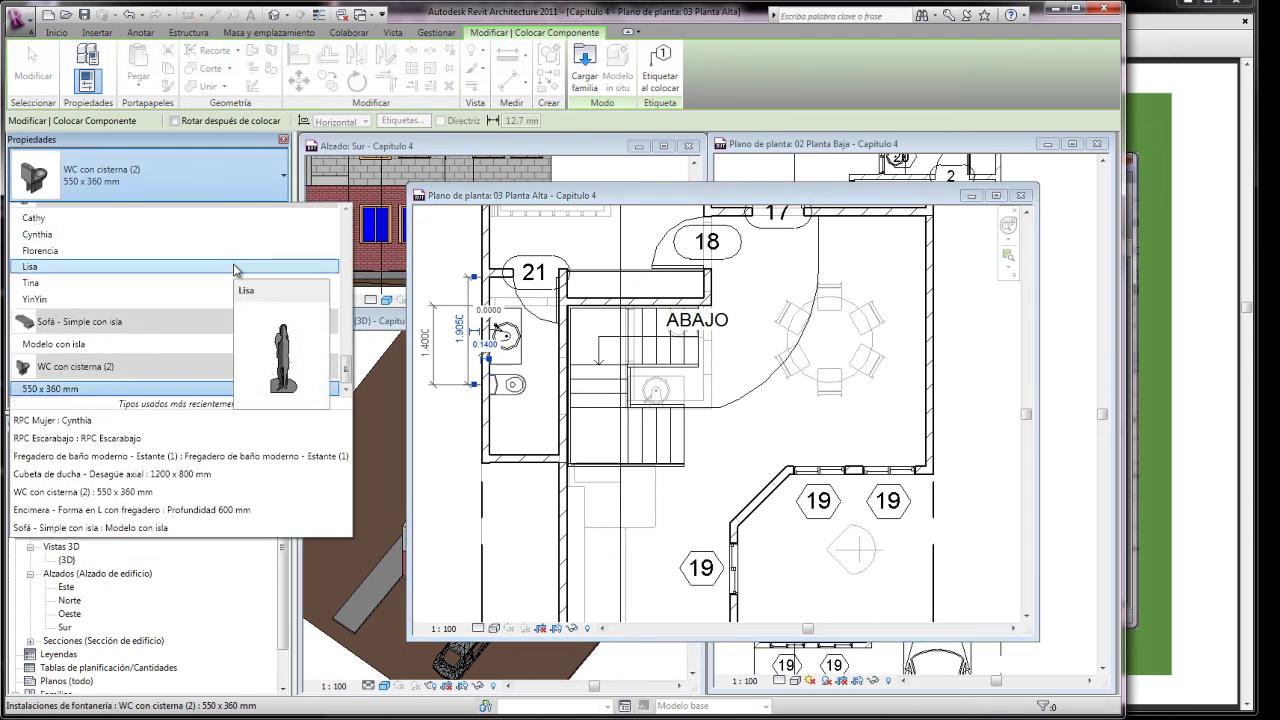
{"action": "scroll", "coordinate": [233, 264], "scroll_direction": "up", "scroll_amount": 1}
{"action": "scroll", "coordinate": [233, 264], "scroll_direction": "up", "scroll_amount": 2}
{"action": "scroll", "coordinate": [233, 264], "scroll_direction": "up", "scroll_amount": 2}
{"action": "scroll", "coordinate": [233, 270], "scroll_direction": "up", "scroll_amount": 1}
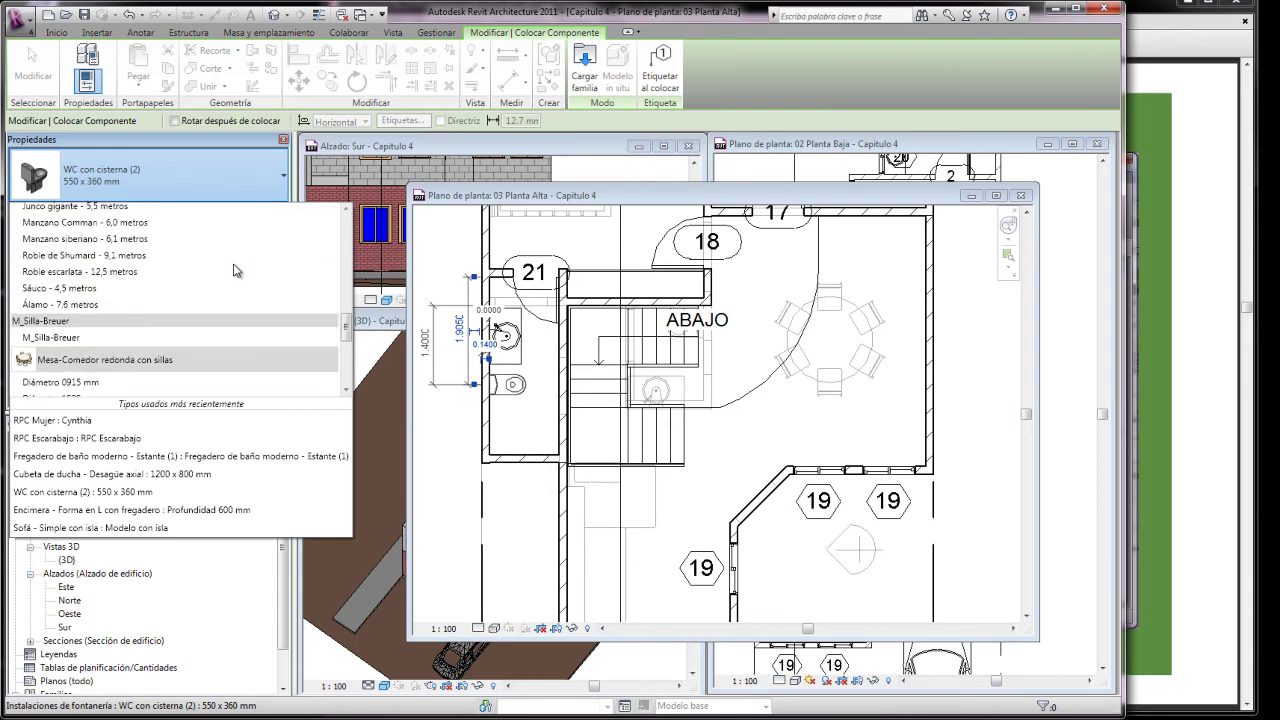
{"action": "scroll", "coordinate": [233, 270], "scroll_direction": "up", "scroll_amount": 2}
{"action": "scroll", "coordinate": [233, 270], "scroll_direction": "down", "scroll_amount": 1}
{"action": "scroll", "coordinate": [233, 270], "scroll_direction": "down", "scroll_amount": 2}
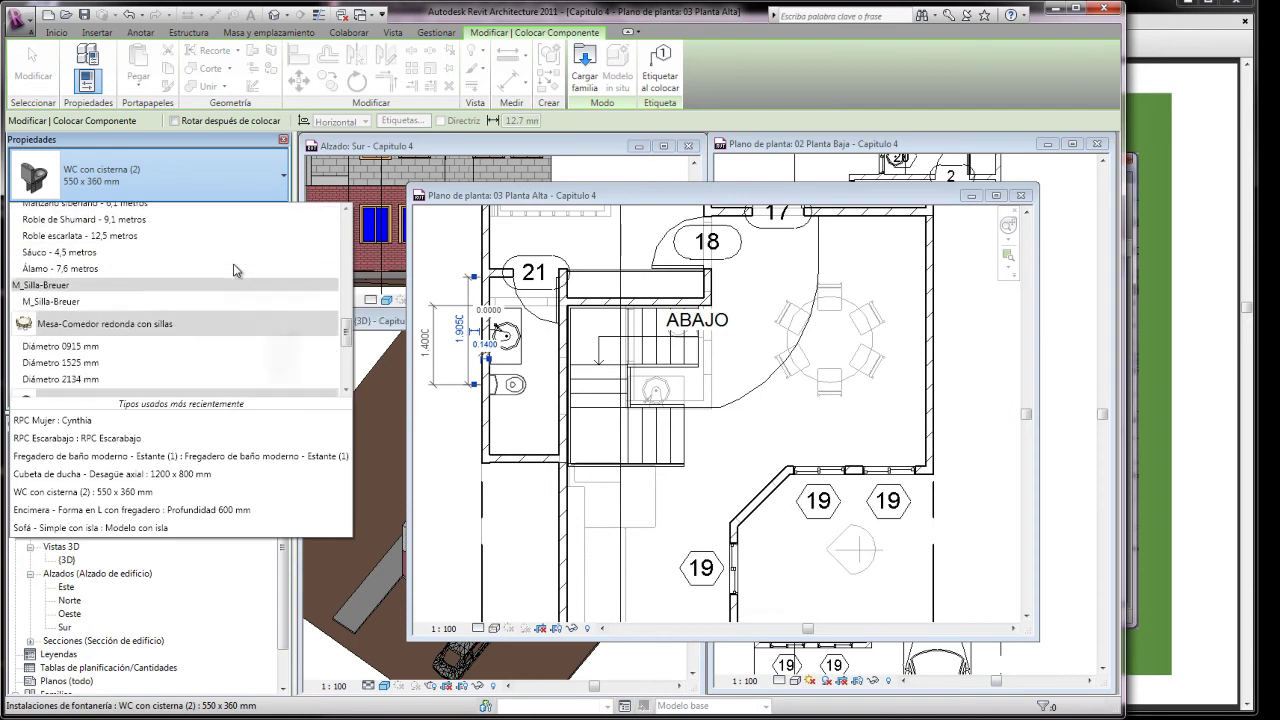
{"action": "scroll", "coordinate": [233, 270], "scroll_direction": "up", "scroll_amount": 2}
{"action": "scroll", "coordinate": [233, 270], "scroll_direction": "up", "scroll_amount": 1}
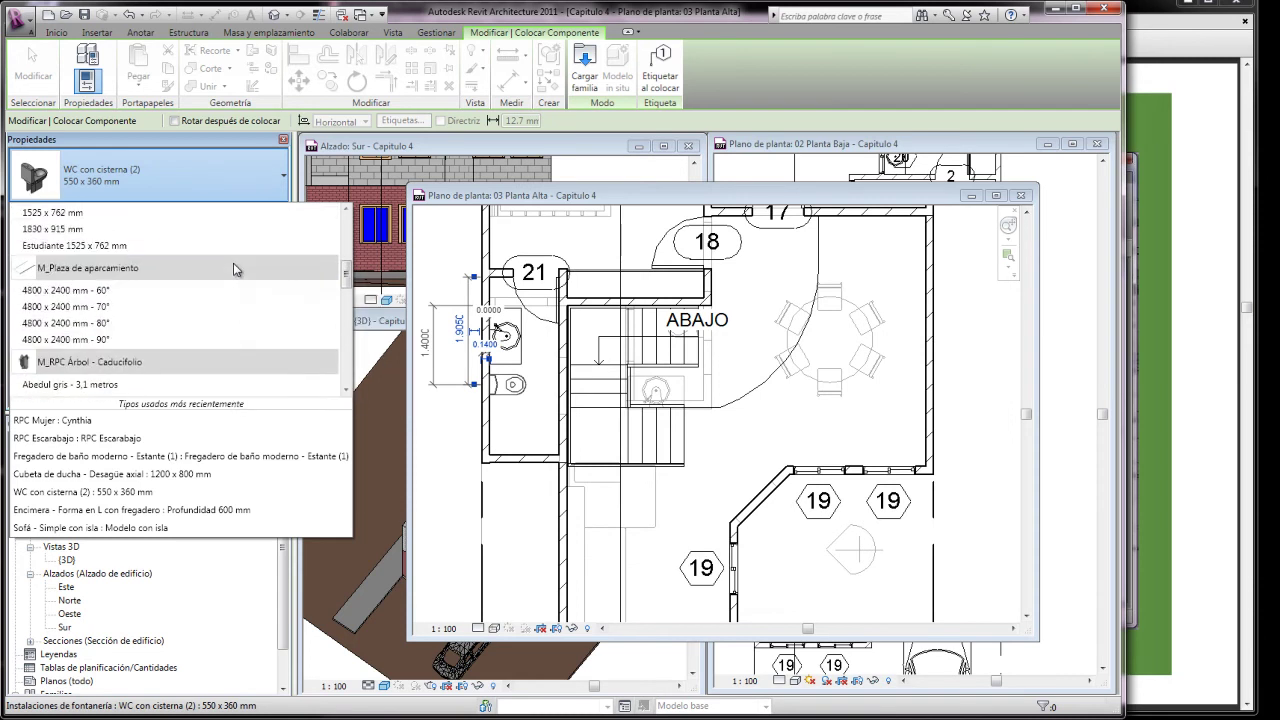
{"action": "scroll", "coordinate": [233, 268], "scroll_direction": "up", "scroll_amount": 2}
Place a Cubeta de ducha - Desagüe axial 1200 x 800 mm tray below the WC, offset 0.6000.
{"action": "scroll", "coordinate": [233, 268], "scroll_direction": "up", "scroll_amount": 1}
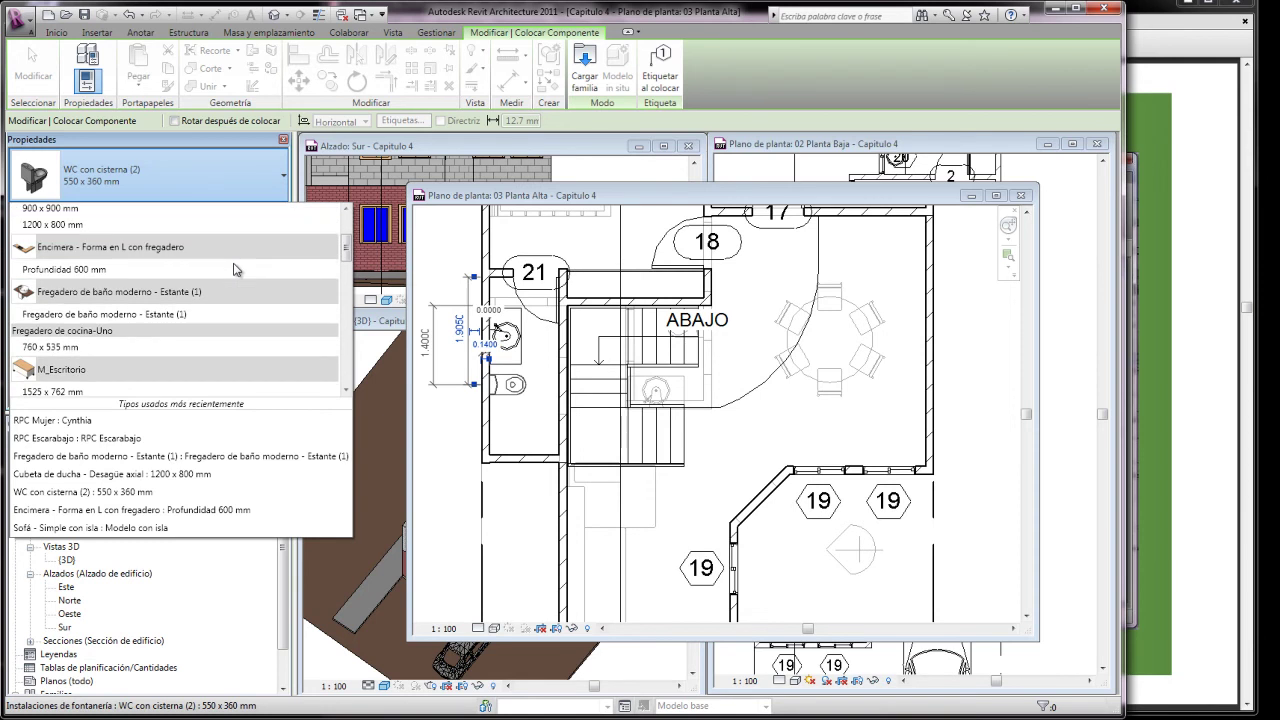
{"action": "scroll", "coordinate": [233, 270], "scroll_direction": "up", "scroll_amount": 2}
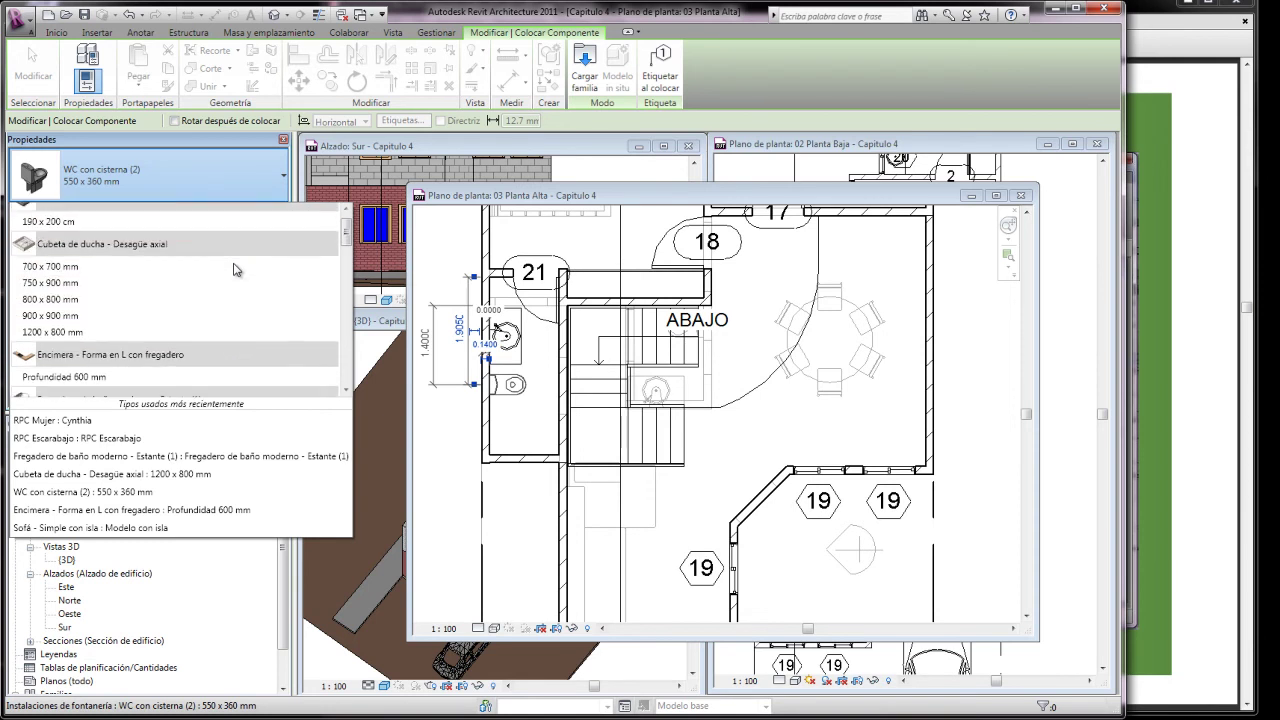
{"action": "left_click", "coordinate": [57, 333]}
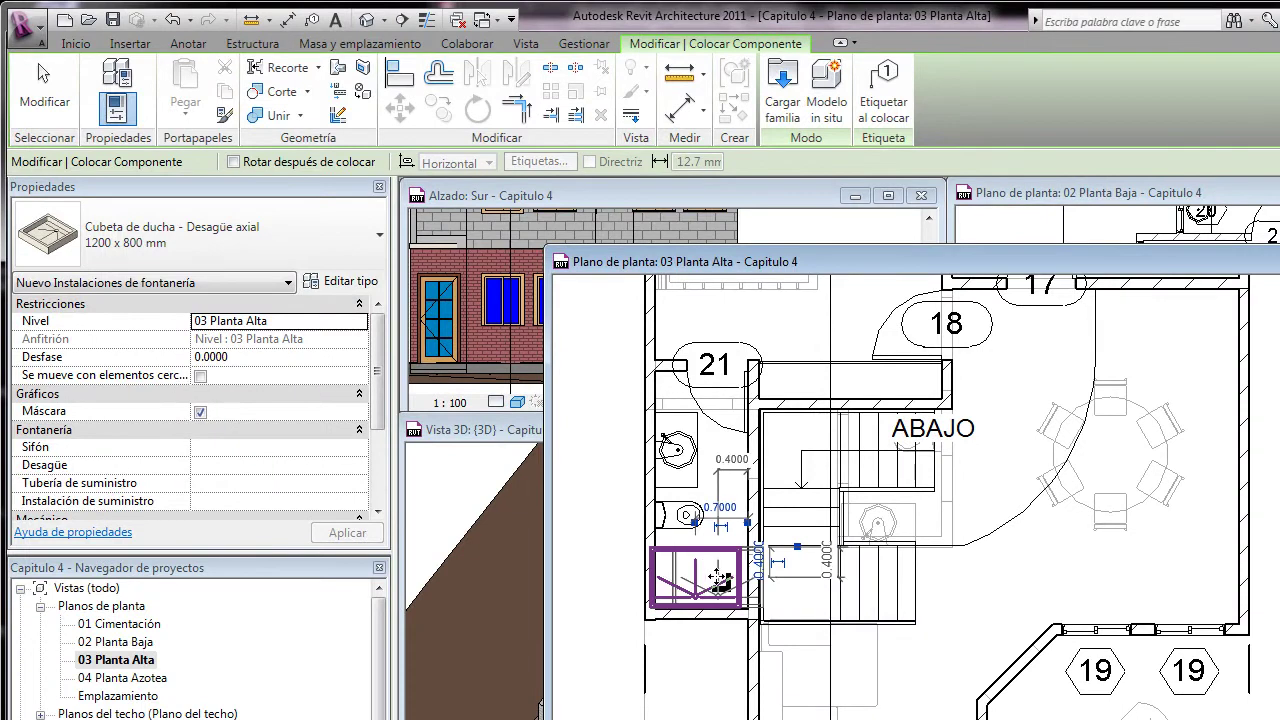
{"action": "scroll", "coordinate": [700, 578], "scroll_direction": "up", "scroll_amount": 3}
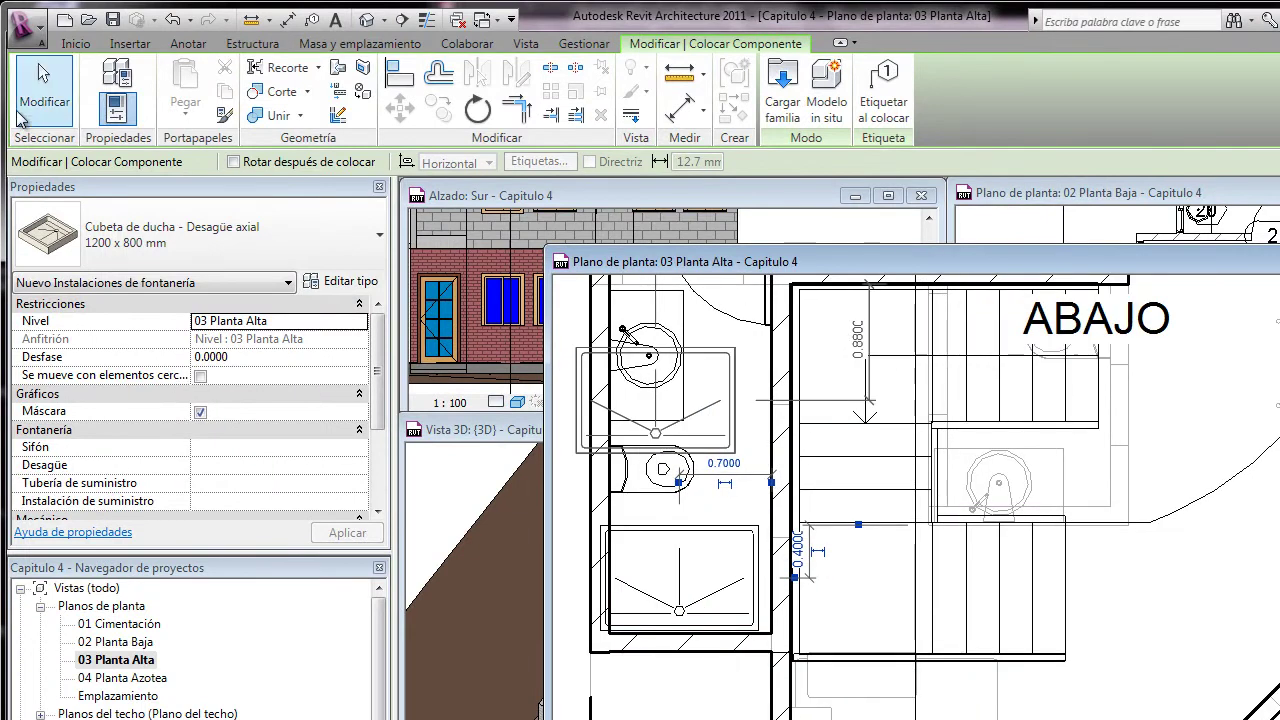
{"action": "left_click", "coordinate": [45, 95]}
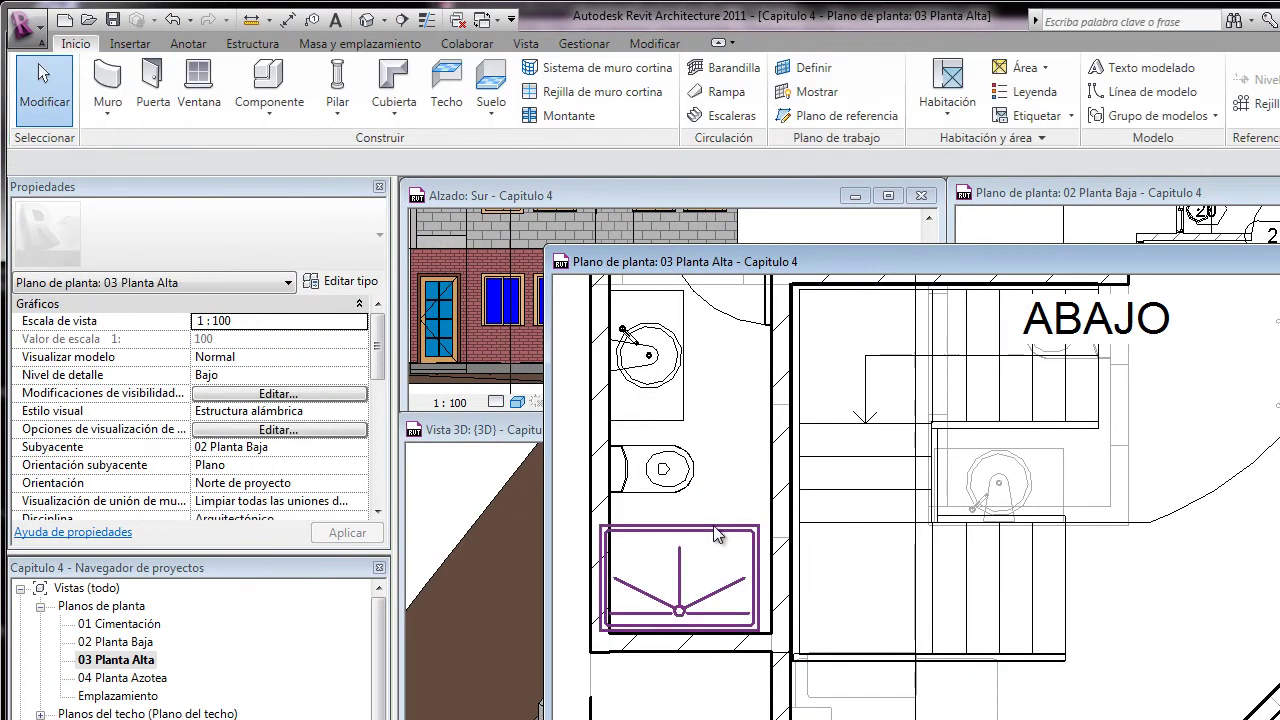
{"action": "left_click", "coordinate": [758, 540]}
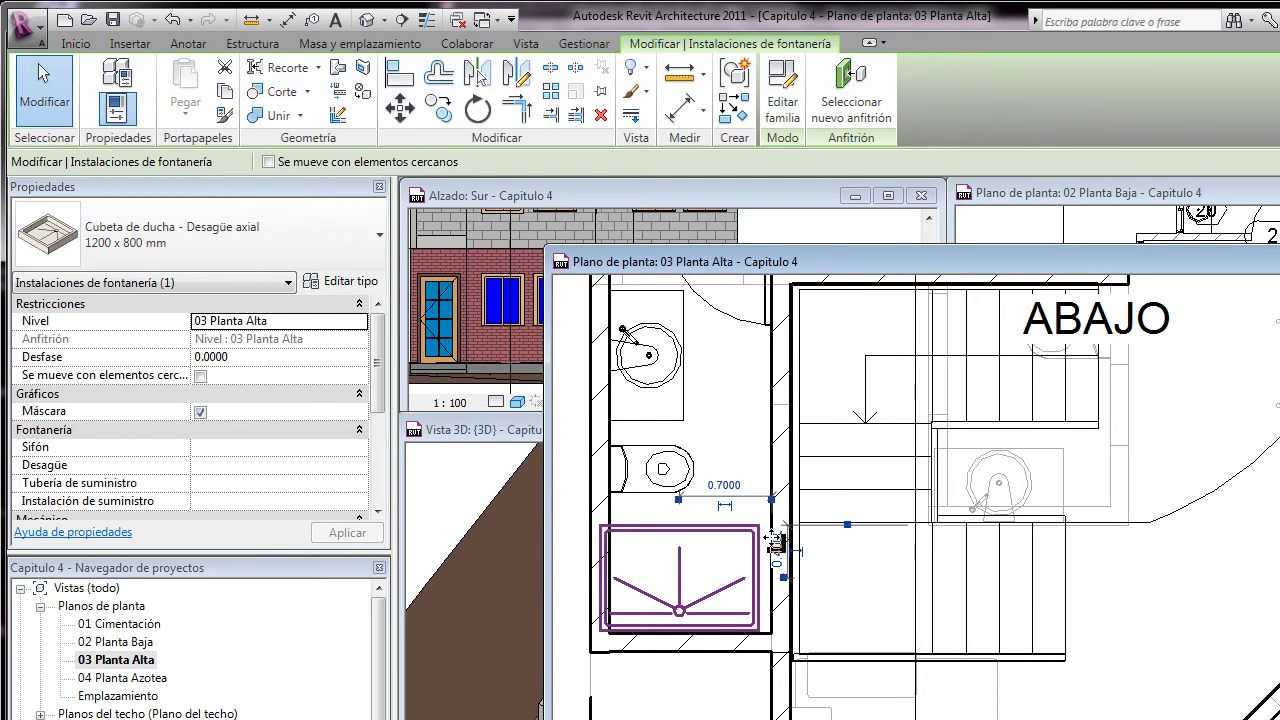
{"action": "left_click_drag", "start_coordinate": [776, 541], "coordinate": [726, 514]}
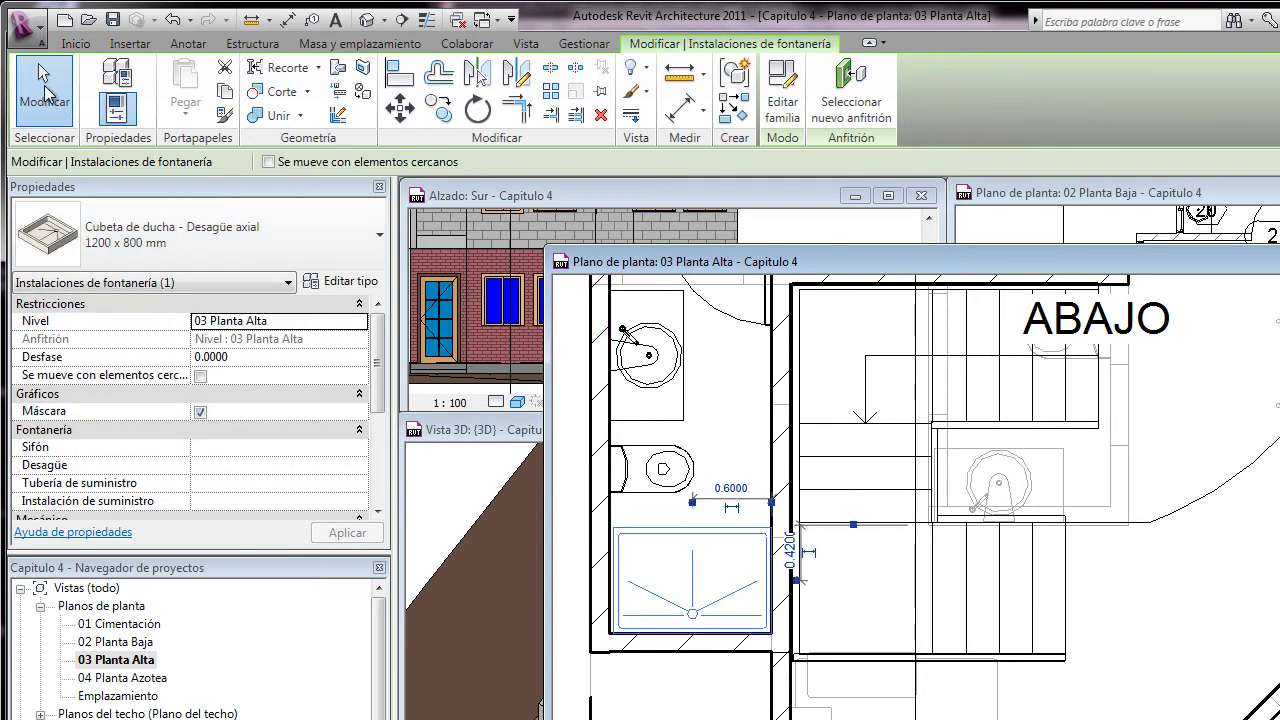
{"action": "left_click", "coordinate": [45, 91]}
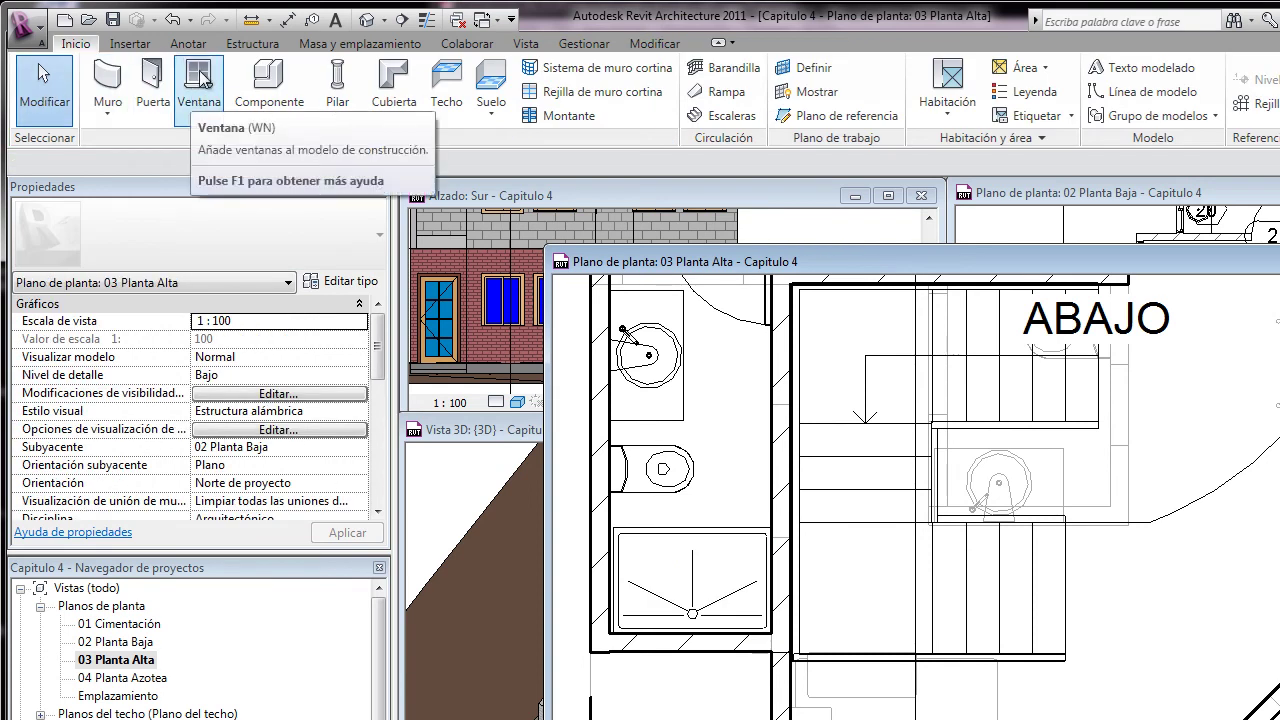
Cancel the window placement without adding one and bring the tutorial PDF forward at page 99.
{"action": "left_click", "coordinate": [201, 80]}
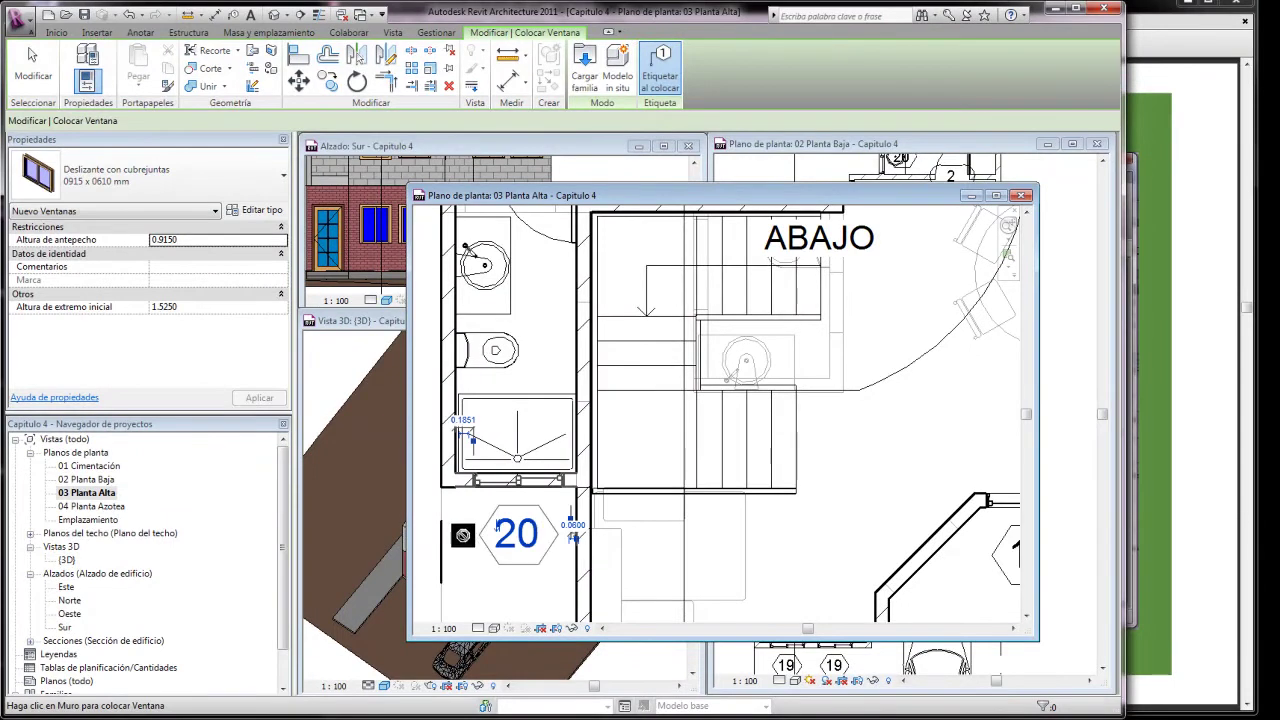
{"action": "scroll", "coordinate": [573, 537], "scroll_direction": "down", "scroll_amount": 2}
{"action": "scroll", "coordinate": [506, 528], "scroll_direction": "down", "scroll_amount": 2}
{"action": "scroll", "coordinate": [508, 523], "scroll_direction": "down", "scroll_amount": 2}
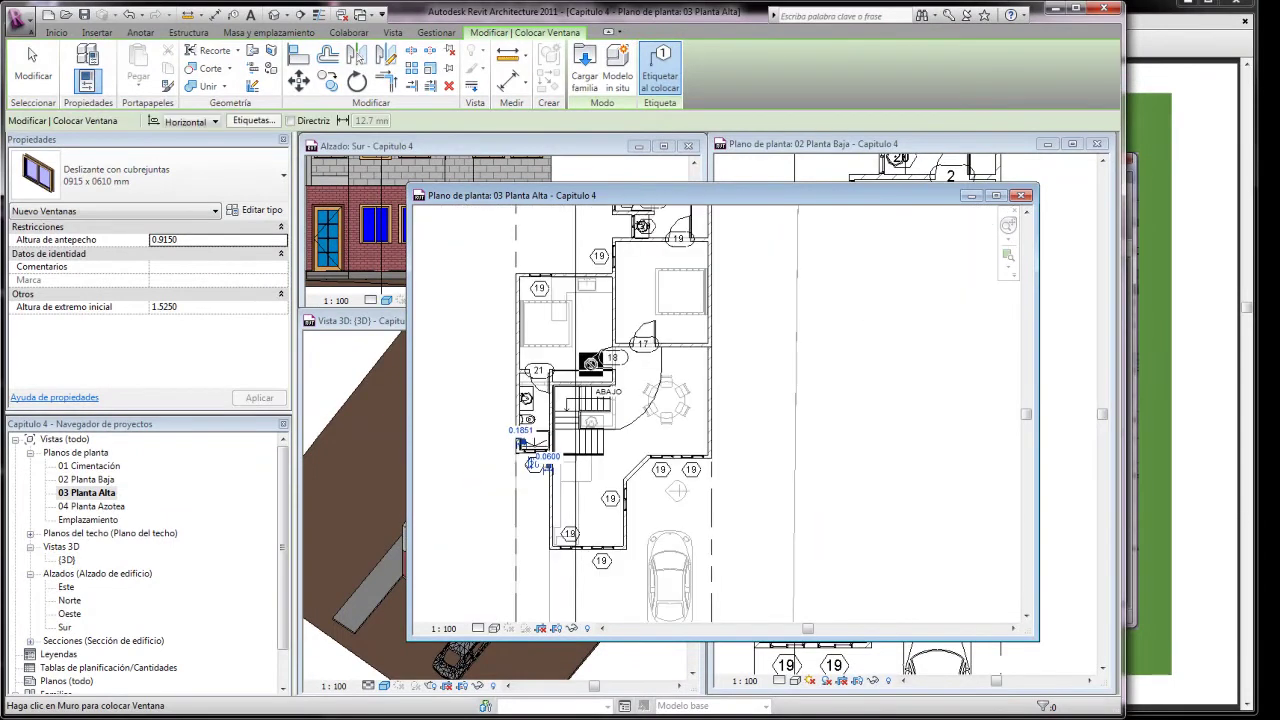
{"action": "scroll", "coordinate": [530, 445], "scroll_direction": "down", "scroll_amount": 1}
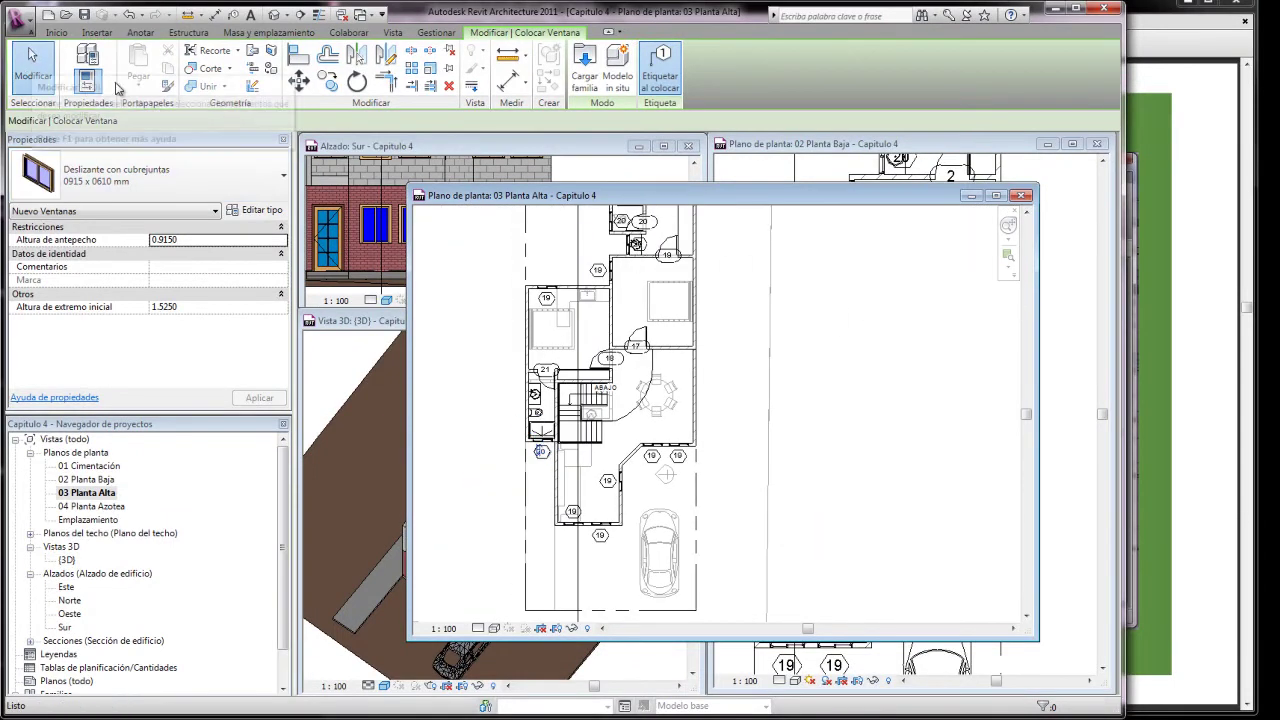
{"action": "left_click", "coordinate": [33, 65]}
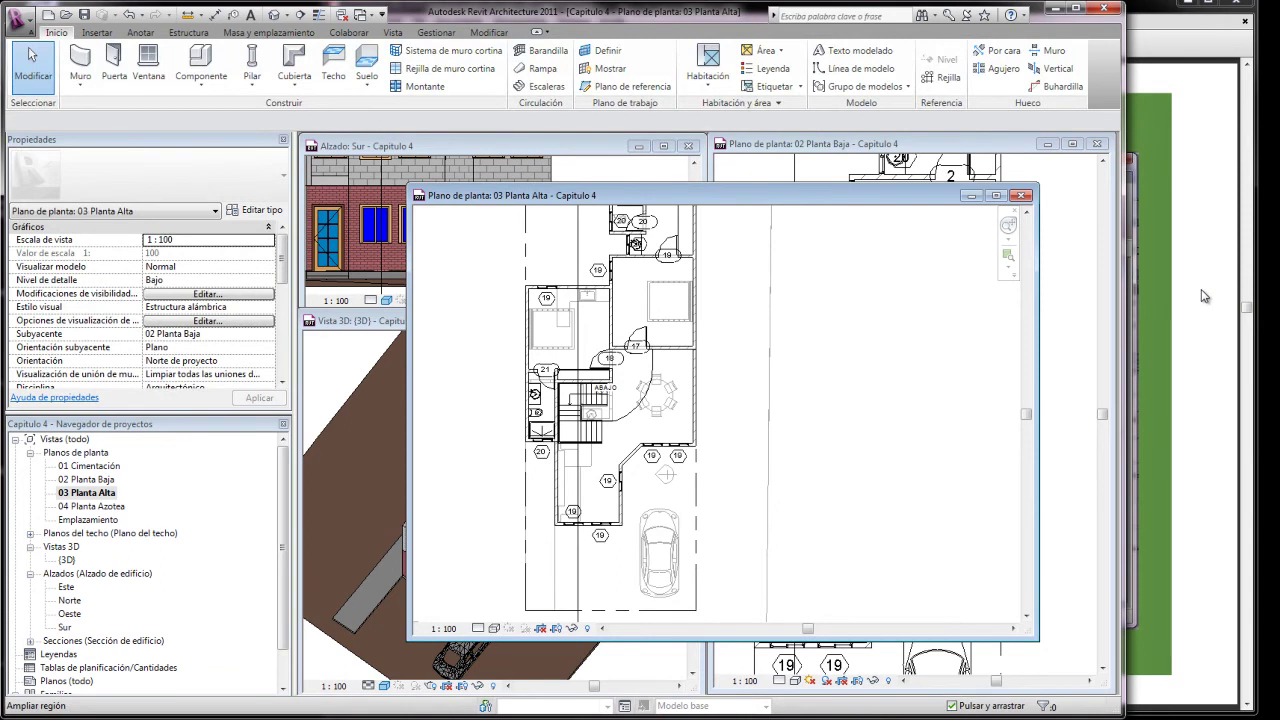
{"action": "left_click", "coordinate": [1204, 296]}
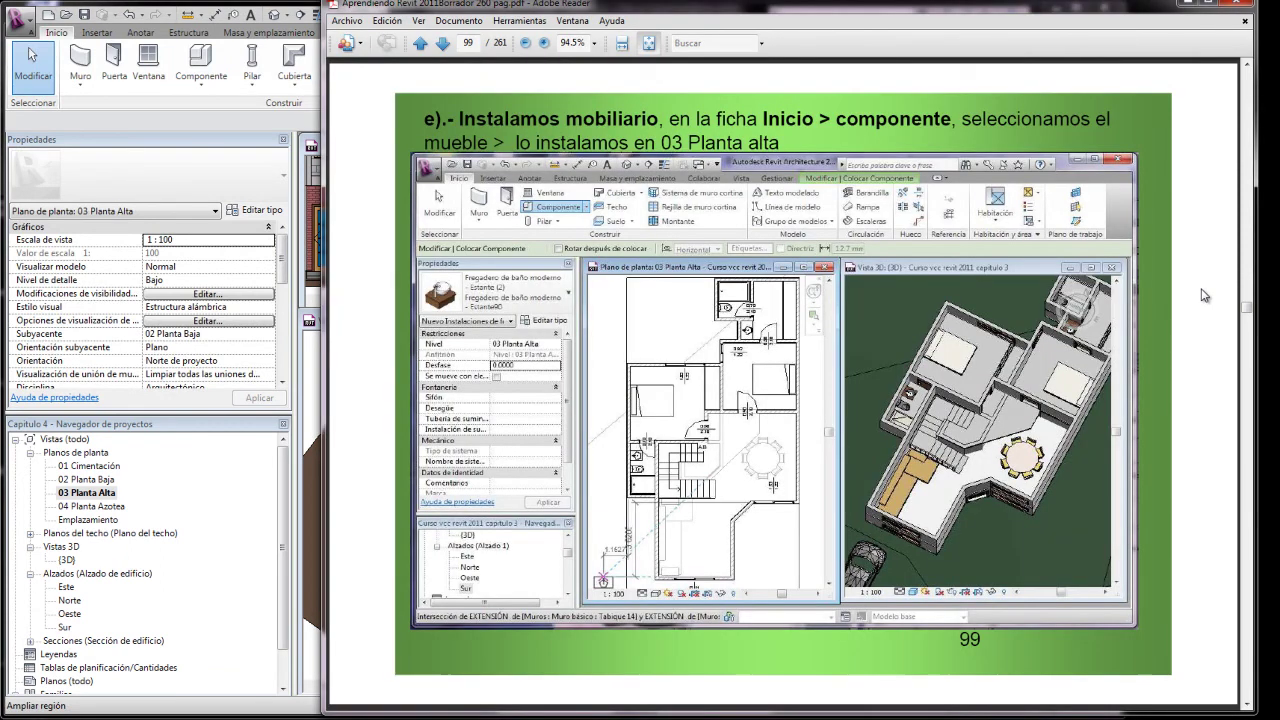
Advance the tutorial PDF to page 100 on the Azotea roof slab, then return to Revit.
{"action": "scroll", "coordinate": [1204, 296], "scroll_direction": "down", "scroll_amount": 2}
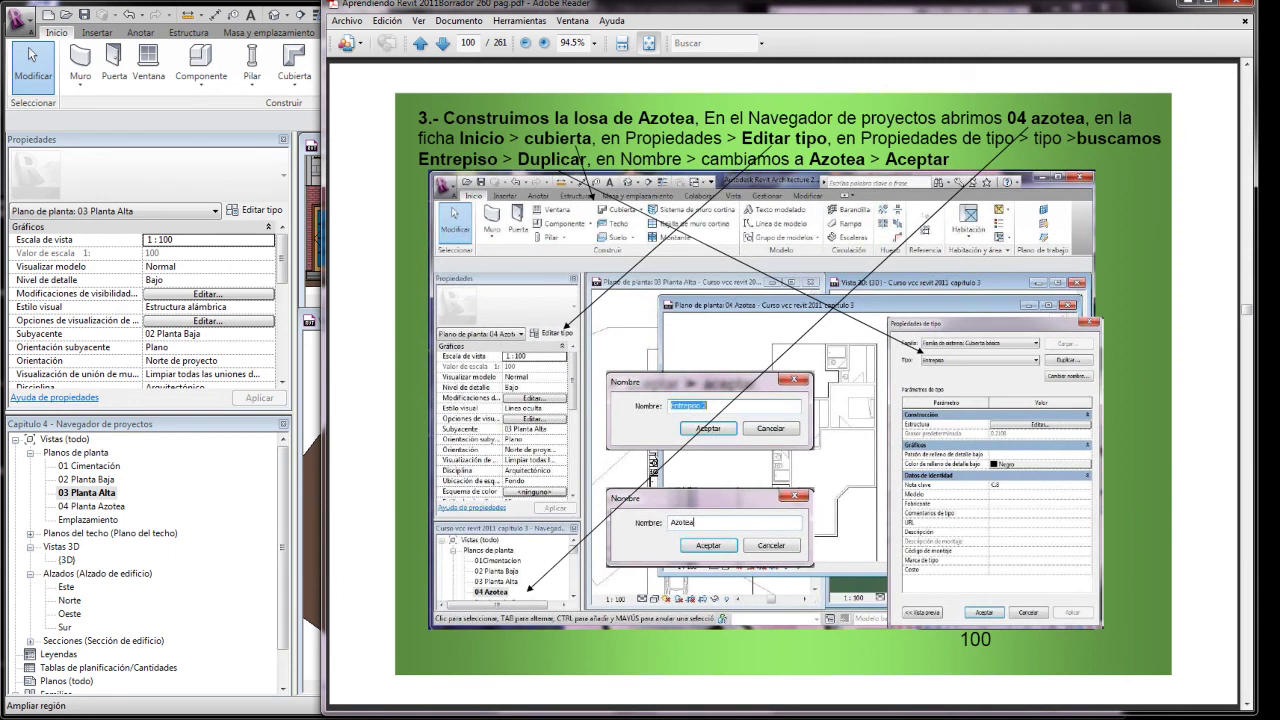
{"action": "left_click", "coordinate": [207, 99]}
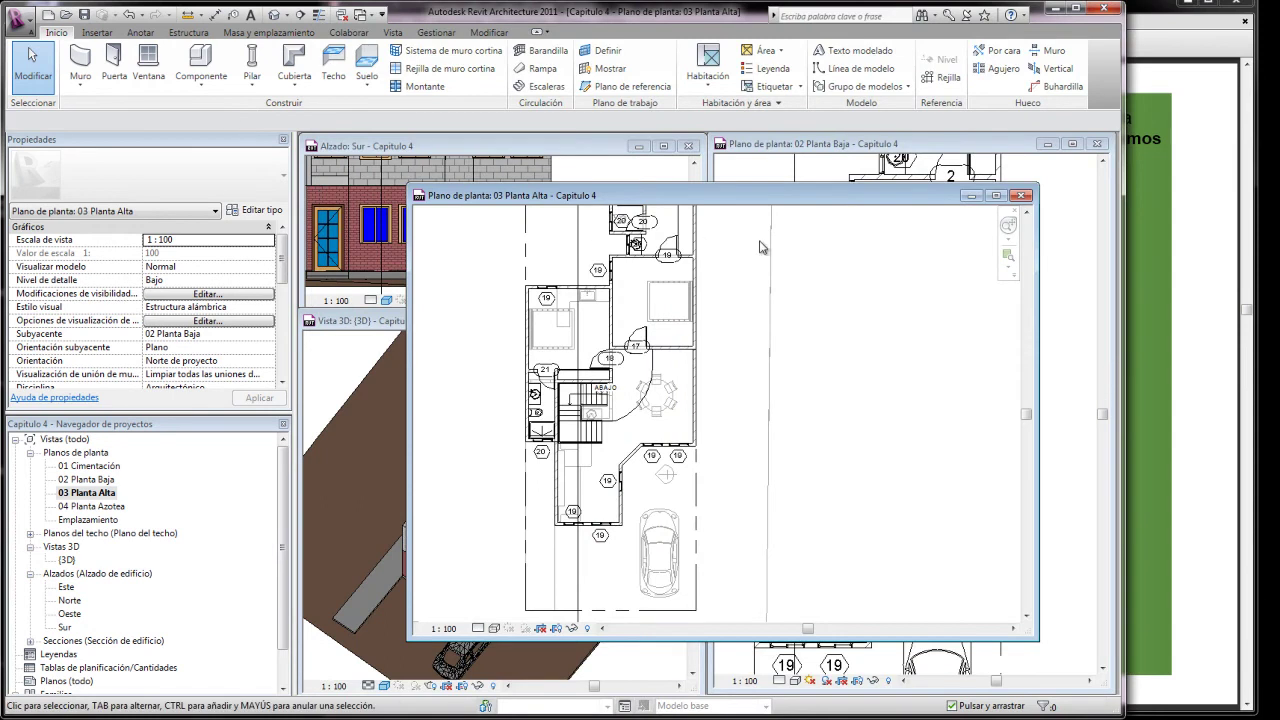
Close the 03 Planta Alta view and open the 04 Planta Azotea floor plan.
{"action": "left_click", "coordinate": [1022, 197]}
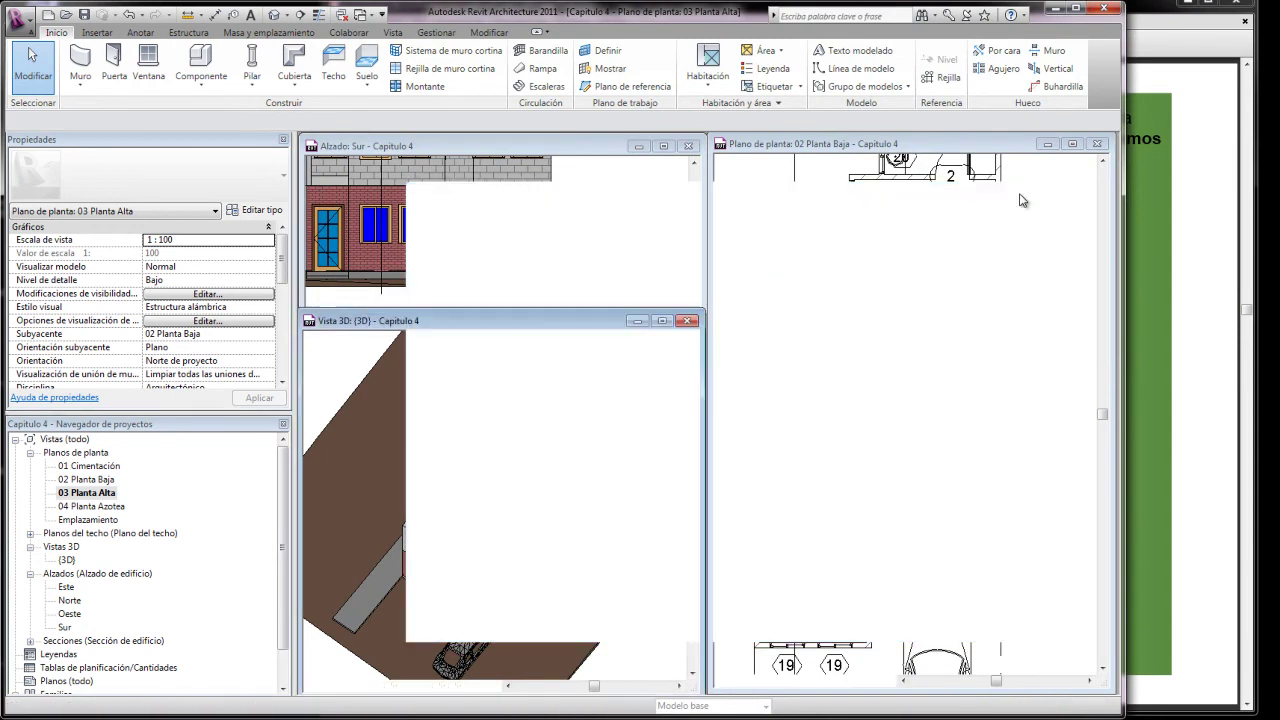
{"action": "double_click", "coordinate": [93, 507]}
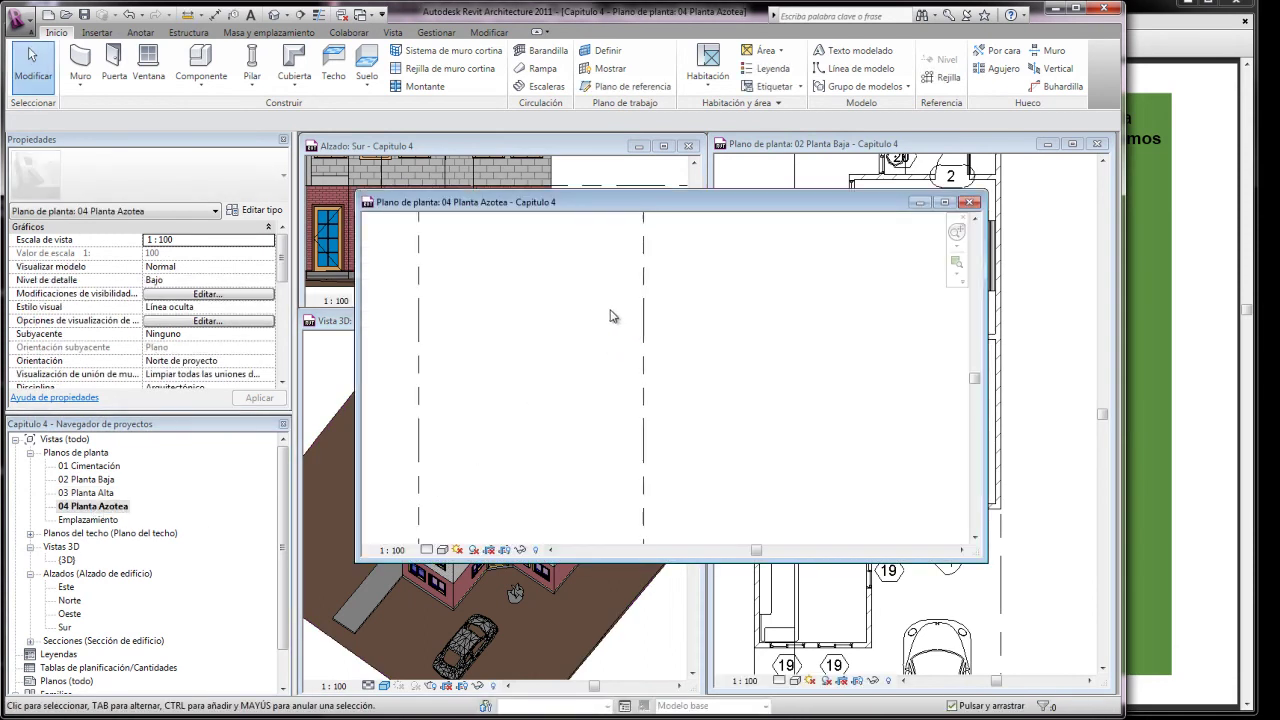
{"action": "scroll", "coordinate": [645, 293], "scroll_direction": "down", "scroll_amount": 1}
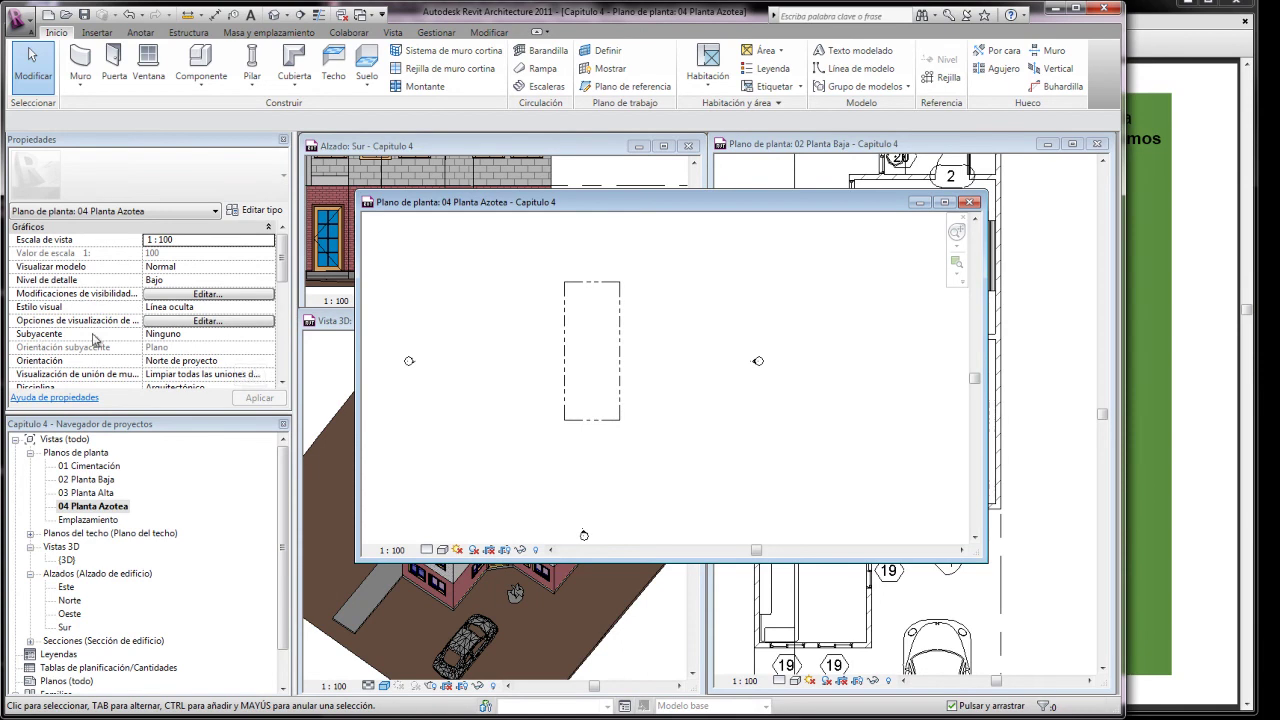
Set the roof plan's underlay to 03 Planta Alta, apply it, then return to the tutorial PDF.
{"action": "left_click", "coordinate": [185, 340]}
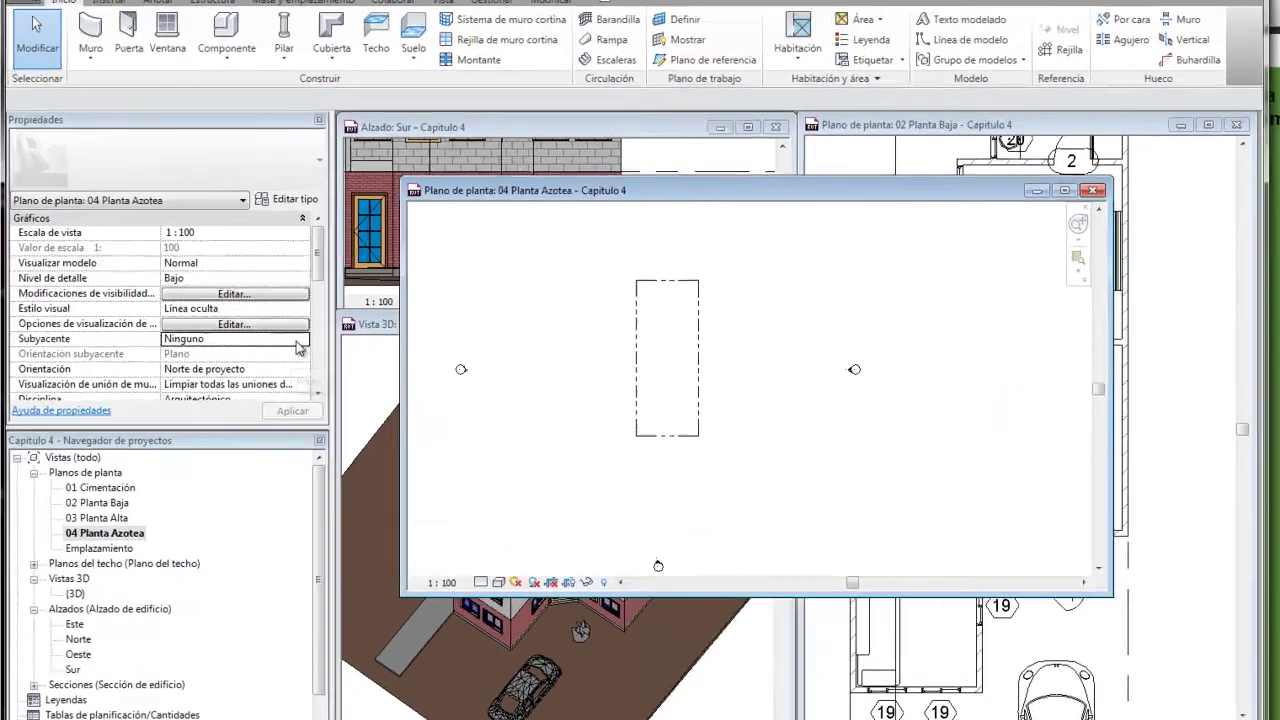
{"action": "left_click", "coordinate": [359, 351]}
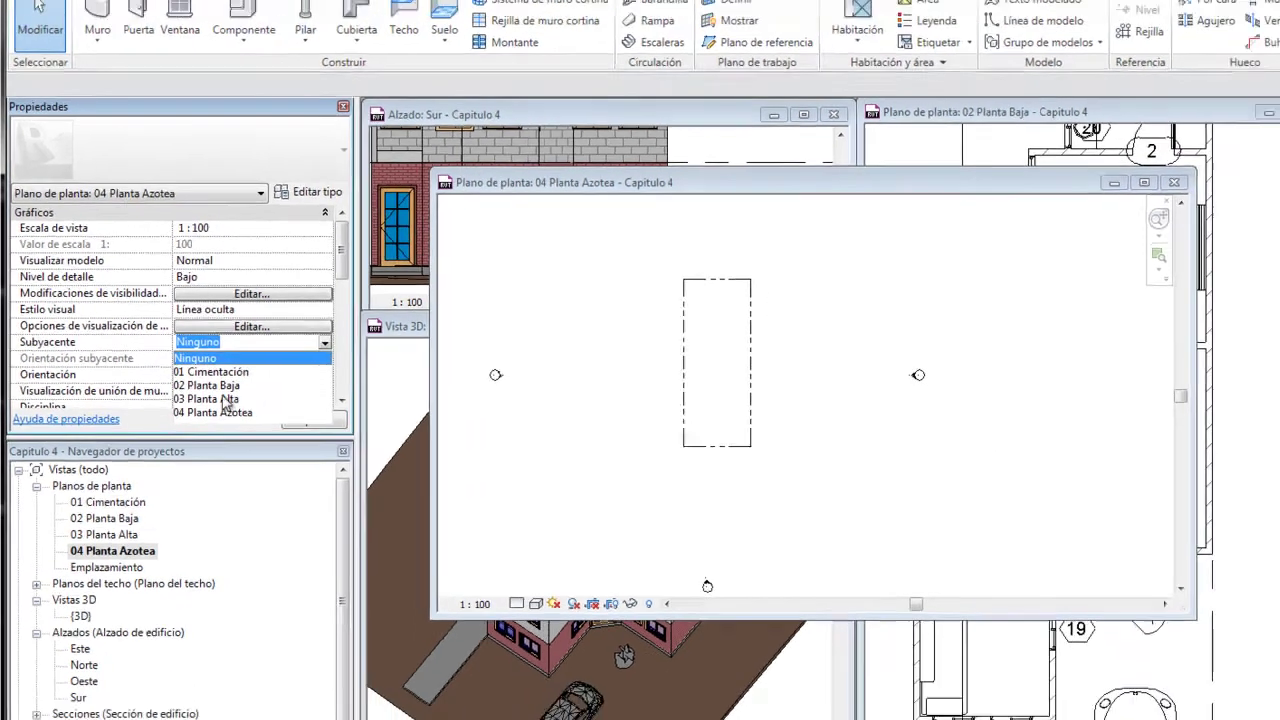
{"action": "left_click", "coordinate": [180, 387]}
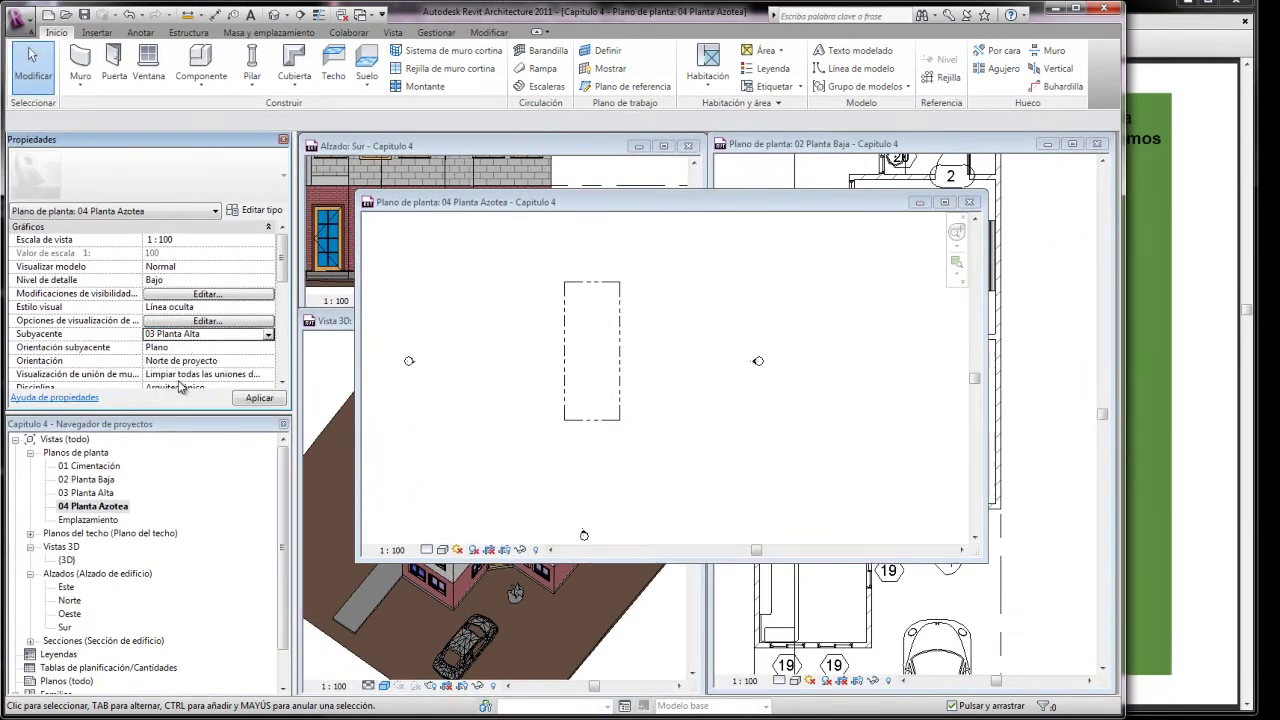
{"action": "left_click", "coordinate": [259, 398]}
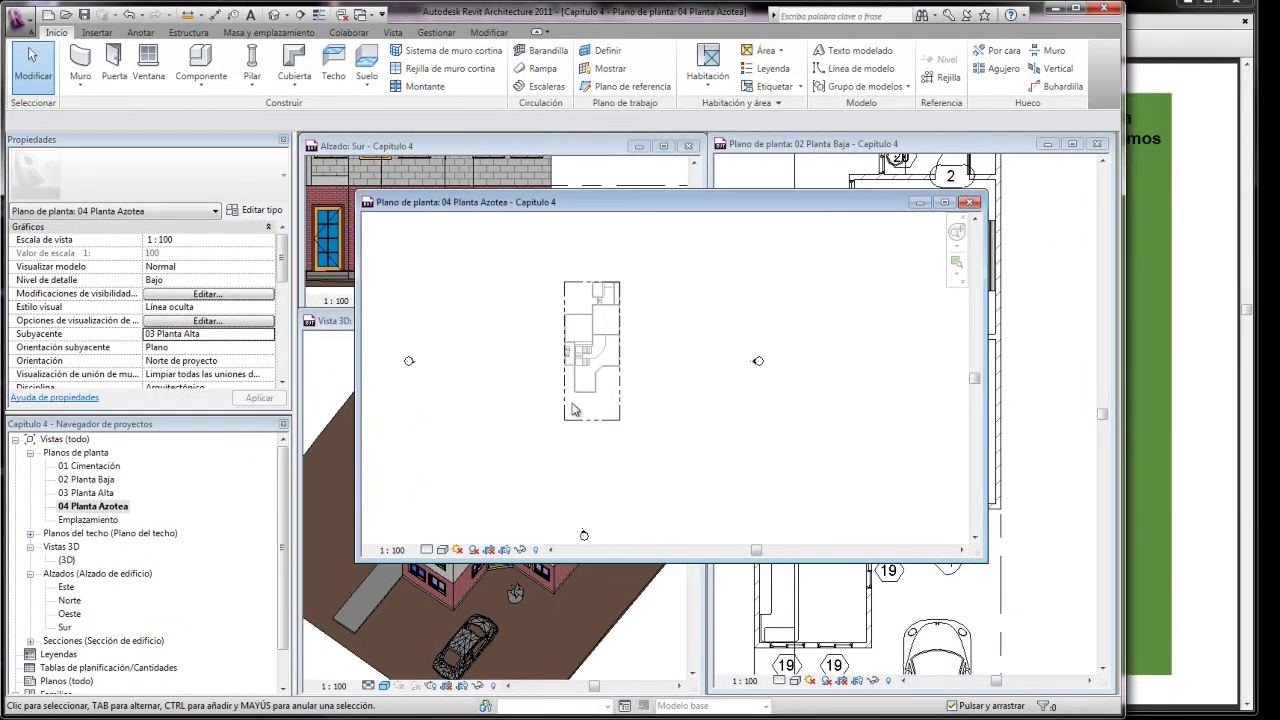
{"action": "scroll", "coordinate": [558, 279], "scroll_direction": "up", "scroll_amount": 4}
{"action": "scroll", "coordinate": [558, 279], "scroll_direction": "down", "scroll_amount": 1}
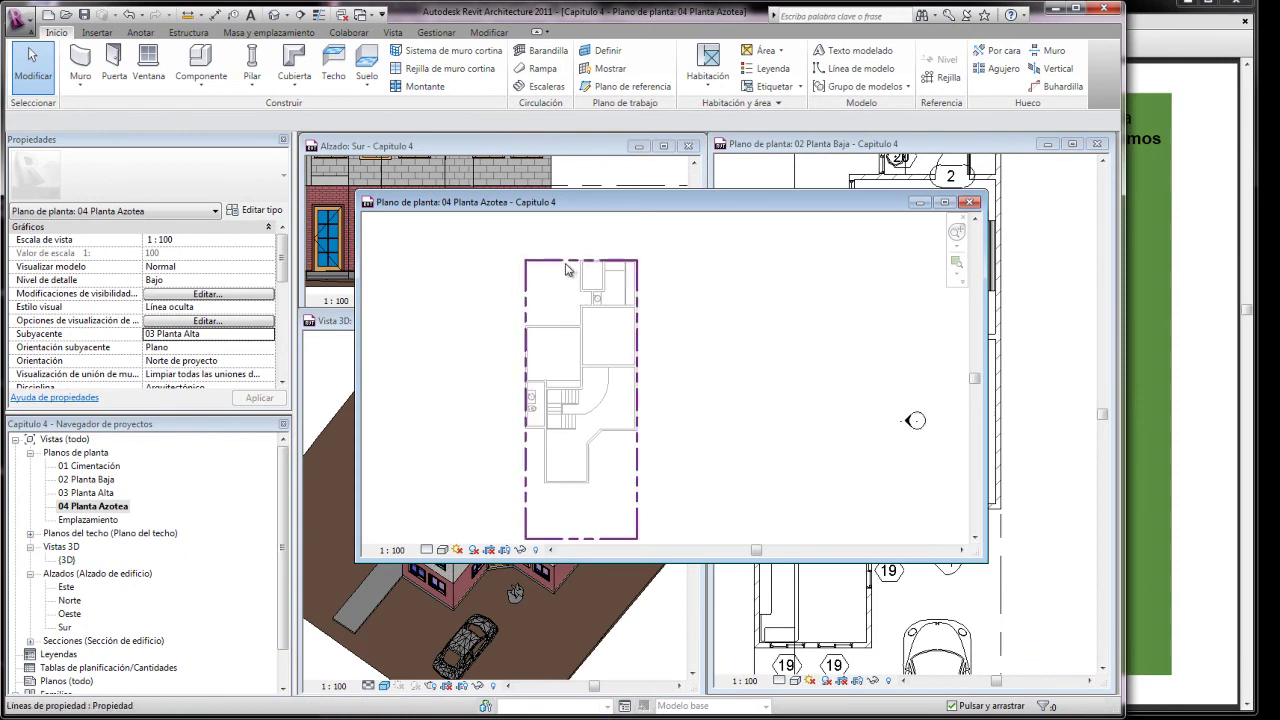
{"action": "left_click", "coordinate": [1215, 230]}
Review the roof tutorial through page 105, settle on page 101's roof materials, and return to Revit.
{"action": "key", "text": "Page_Down"}
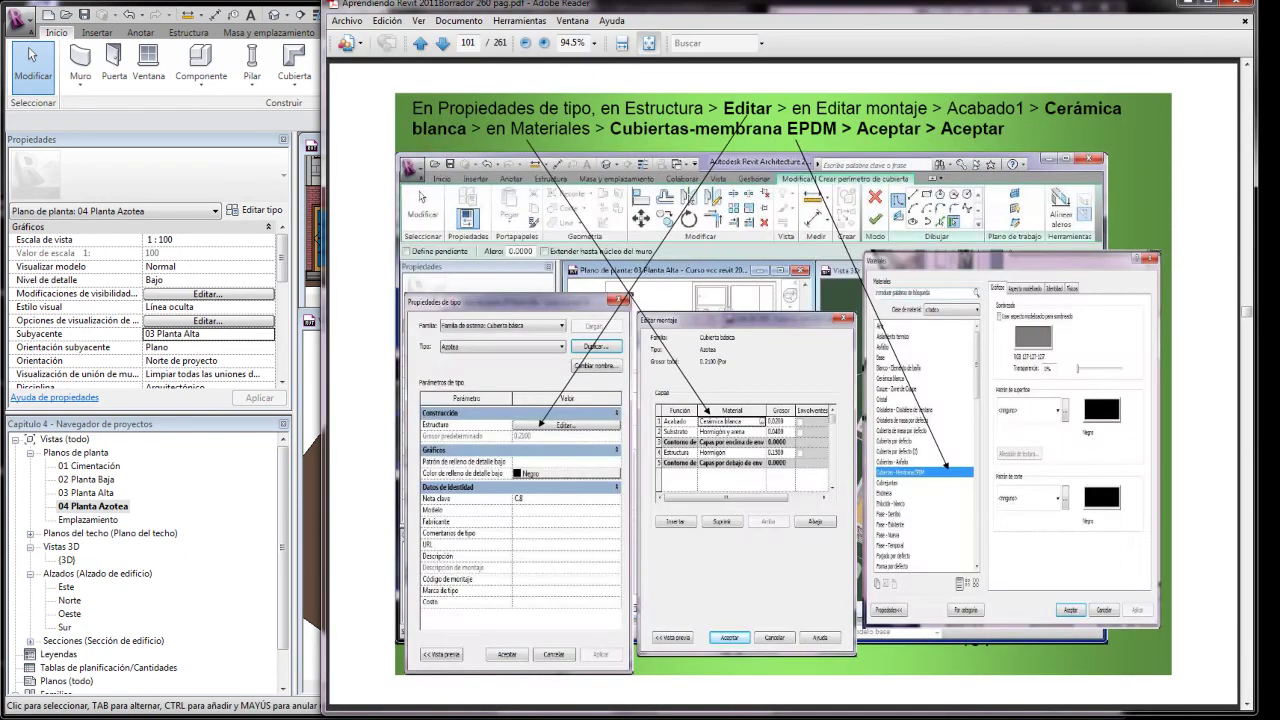
{"action": "key", "text": "Page_Down"}
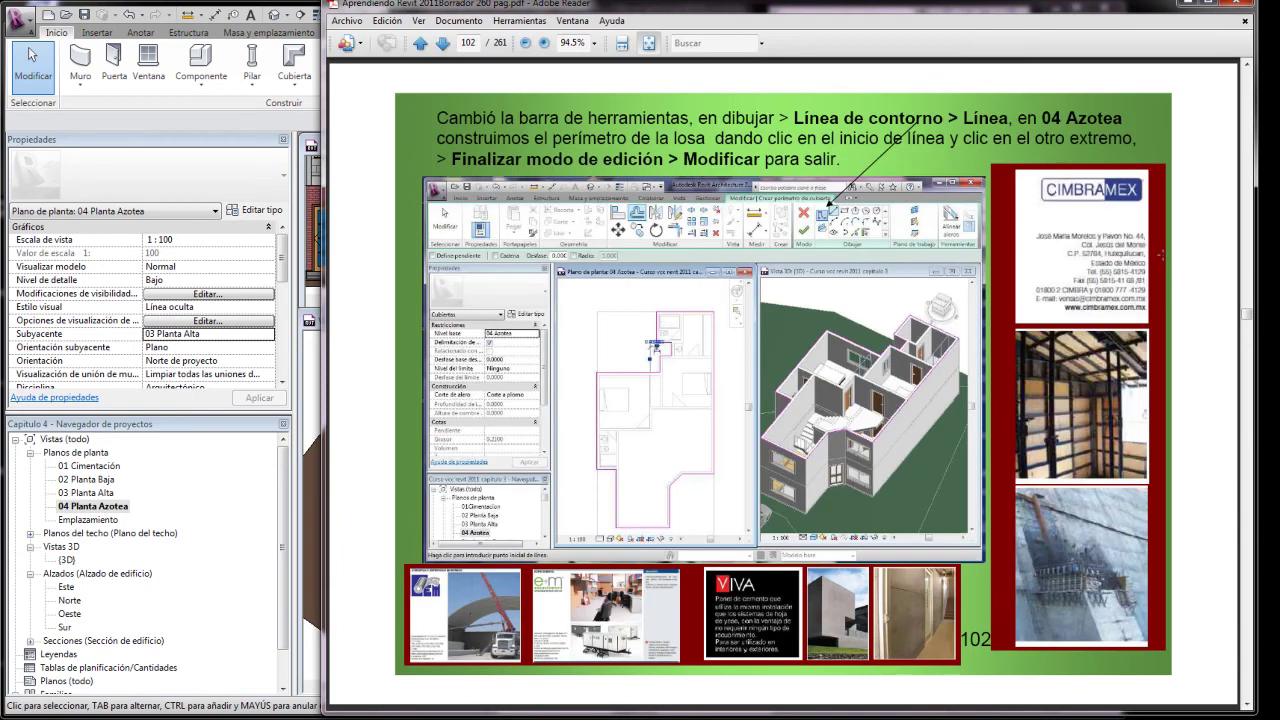
{"action": "key", "text": "Page_Down"}
{"action": "key", "text": "Page_Up"}
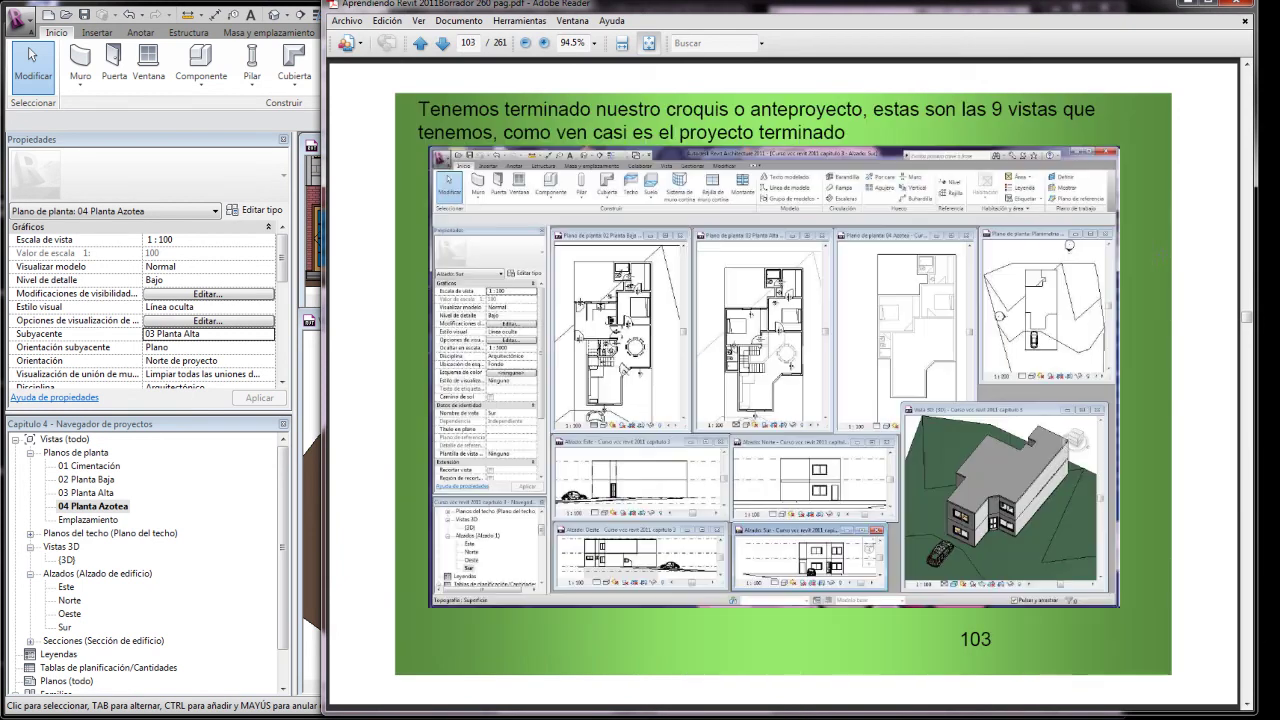
{"action": "key", "text": "Page_Down"}
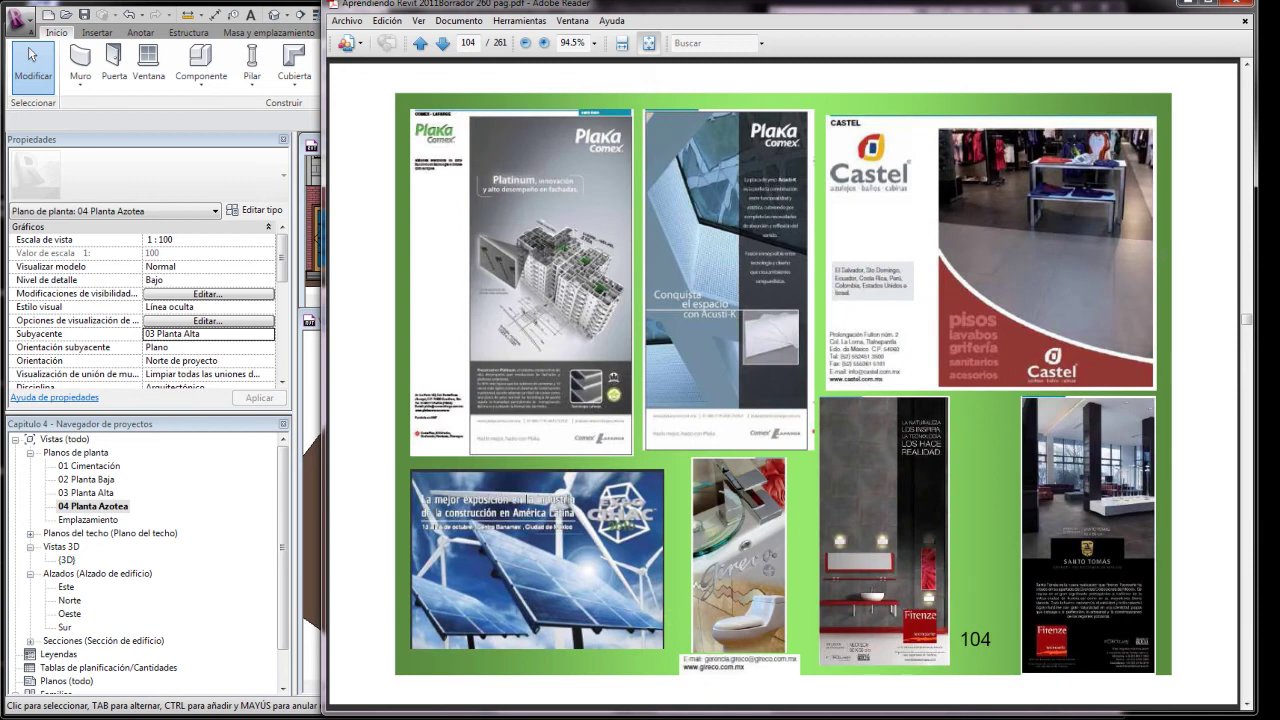
{"action": "key", "text": "Page_Down"}
{"action": "key", "text": "Page_Up"}
{"action": "key", "text": "Page_Up"}
{"action": "key", "text": "Page_Up"}
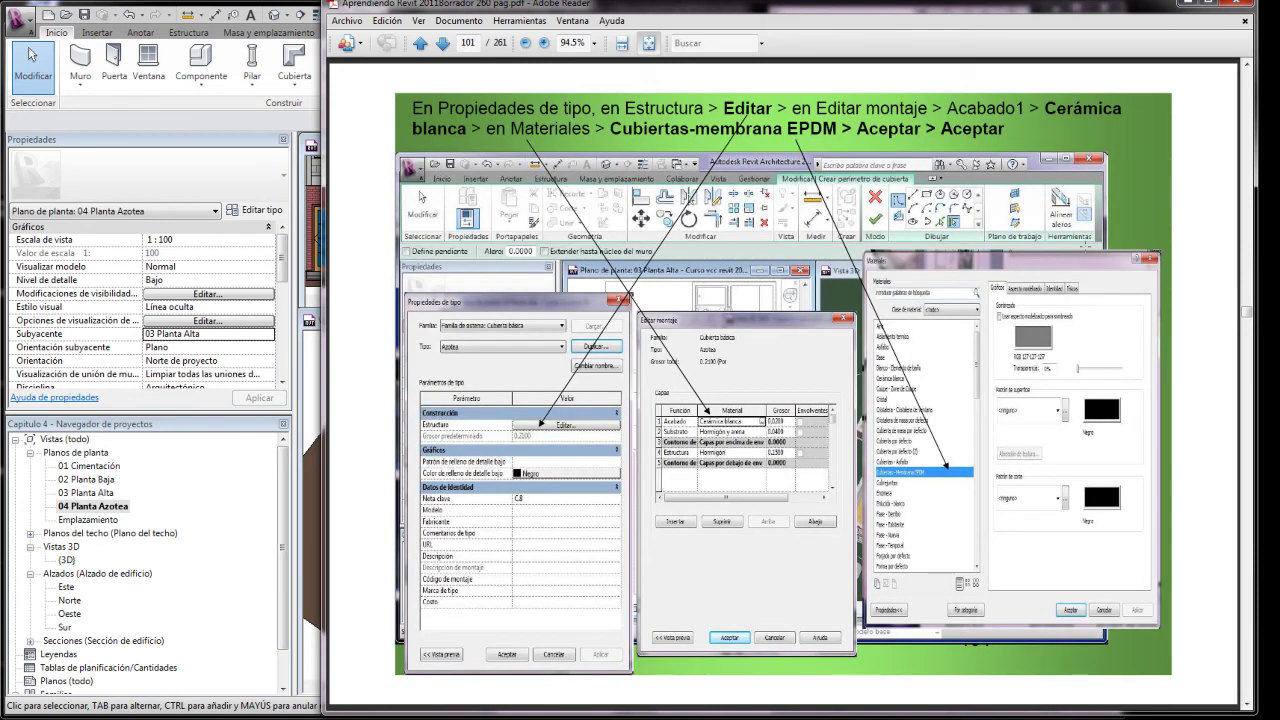
{"action": "left_click", "coordinate": [210, 173]}
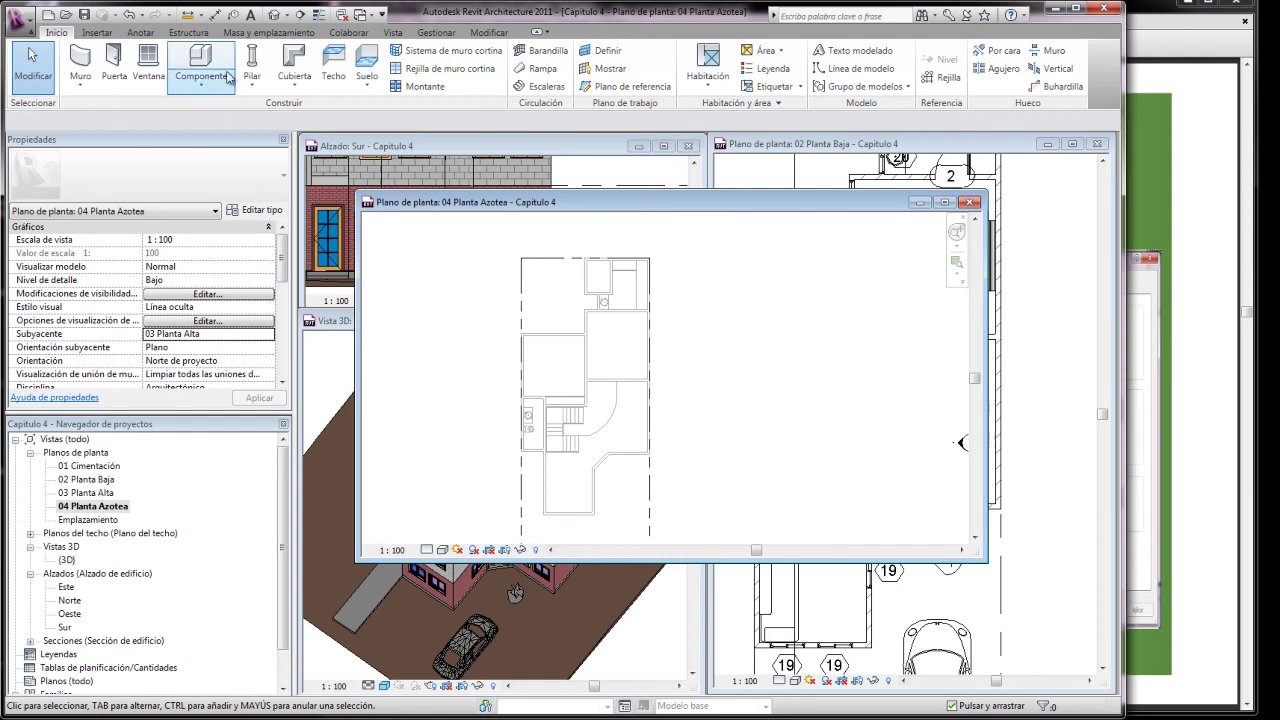
Start a footprint roof with straight boundary lines, tracing the first edge along the top wall.
{"action": "left_click", "coordinate": [293, 60]}
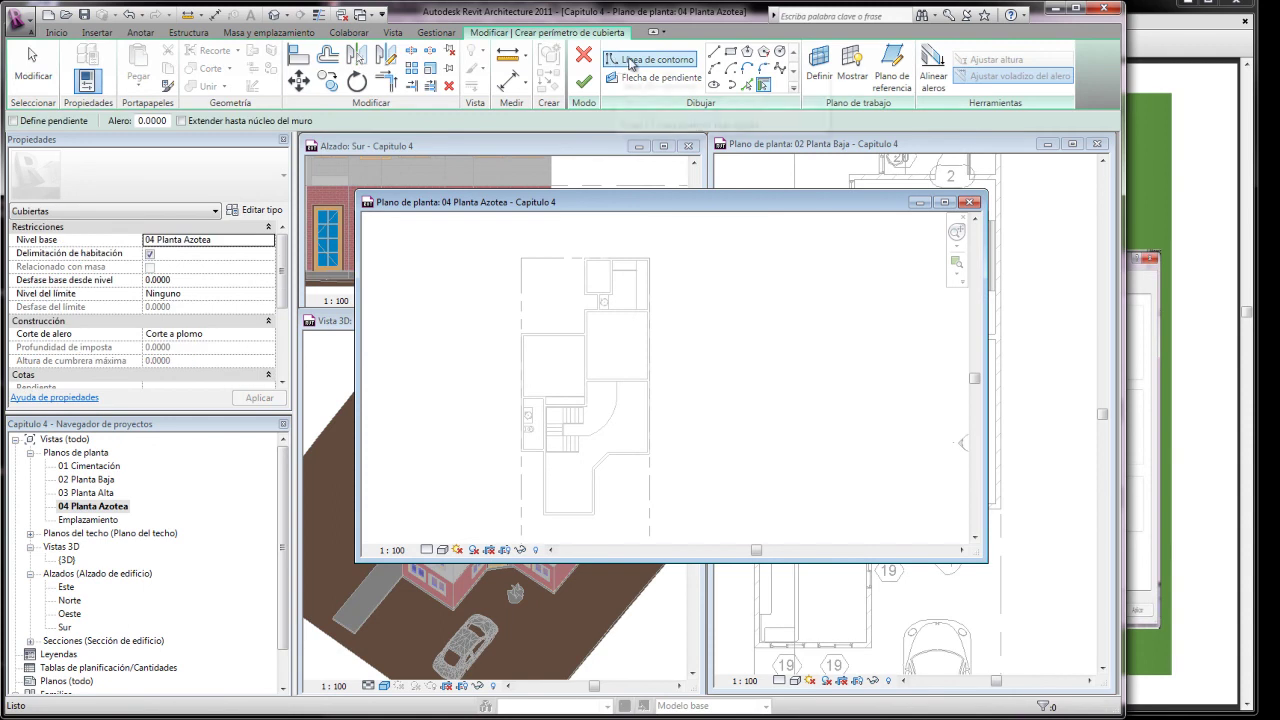
{"action": "left_click", "coordinate": [715, 54]}
{"action": "scroll", "coordinate": [585, 241], "scroll_direction": "up", "scroll_amount": 2}
{"action": "scroll", "coordinate": [586, 255], "scroll_direction": "up", "scroll_amount": 3}
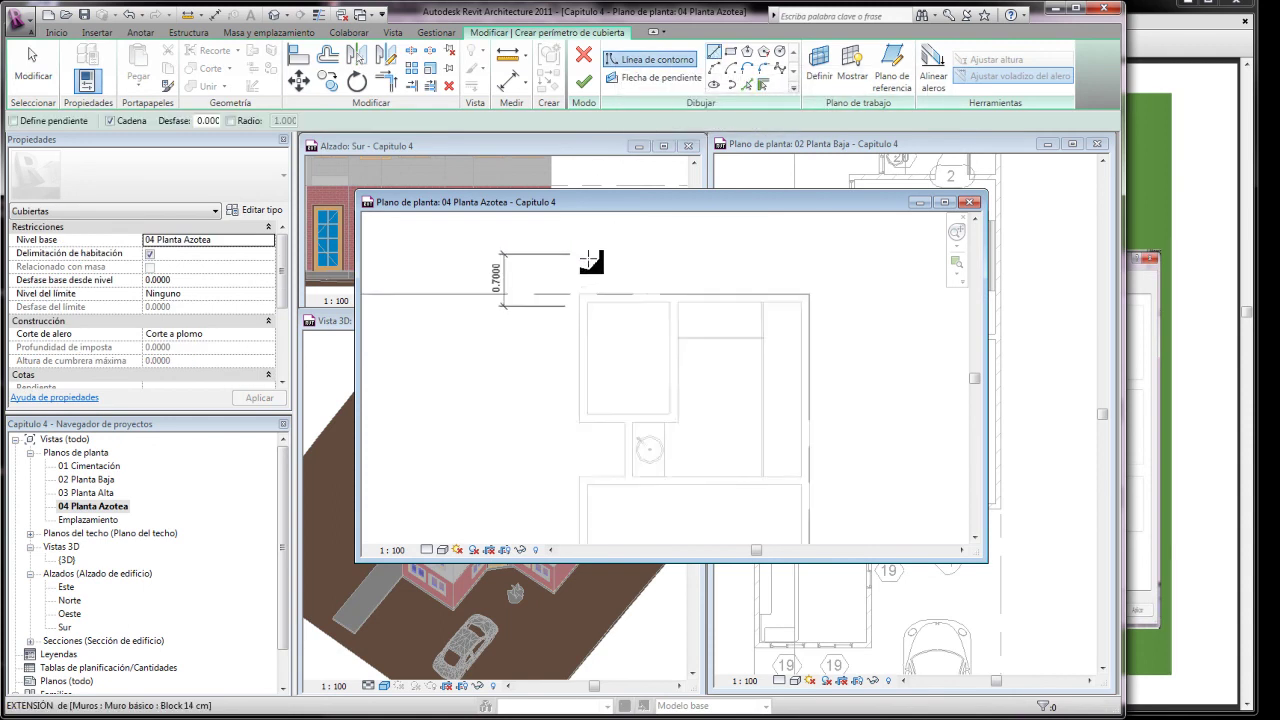
{"action": "left_click", "coordinate": [577, 307]}
{"action": "left_click", "coordinate": [880, 307]}
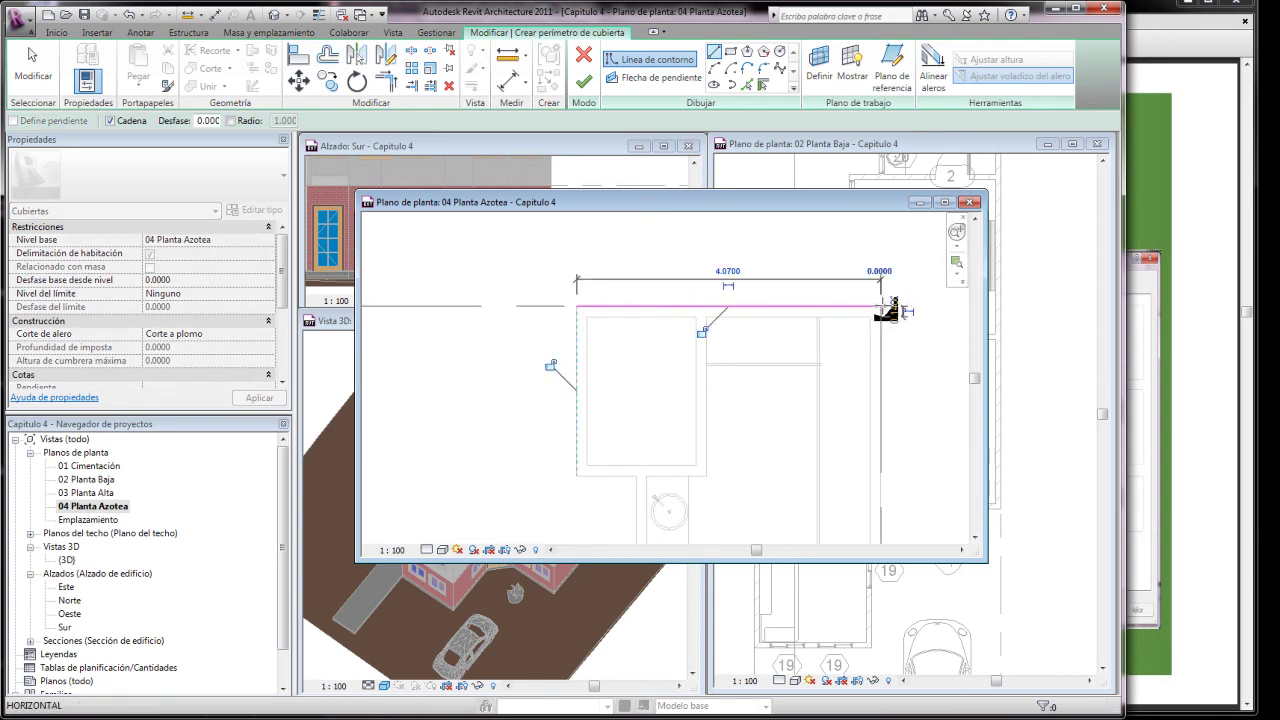
Trace the roof boundary down, across, diagonally, and along the 3.2000 horizontal segment.
{"action": "scroll", "coordinate": [810, 229], "scroll_direction": "down", "scroll_amount": 5}
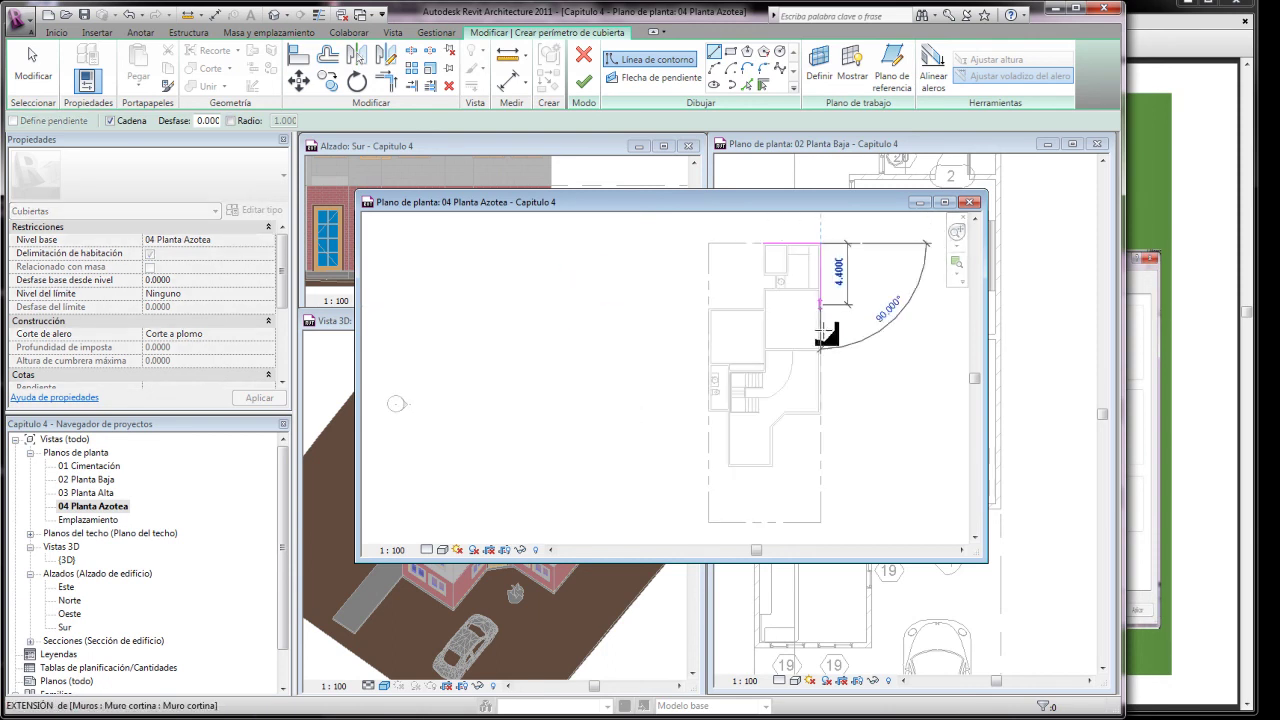
{"action": "scroll", "coordinate": [826, 385], "scroll_direction": "up", "scroll_amount": 4}
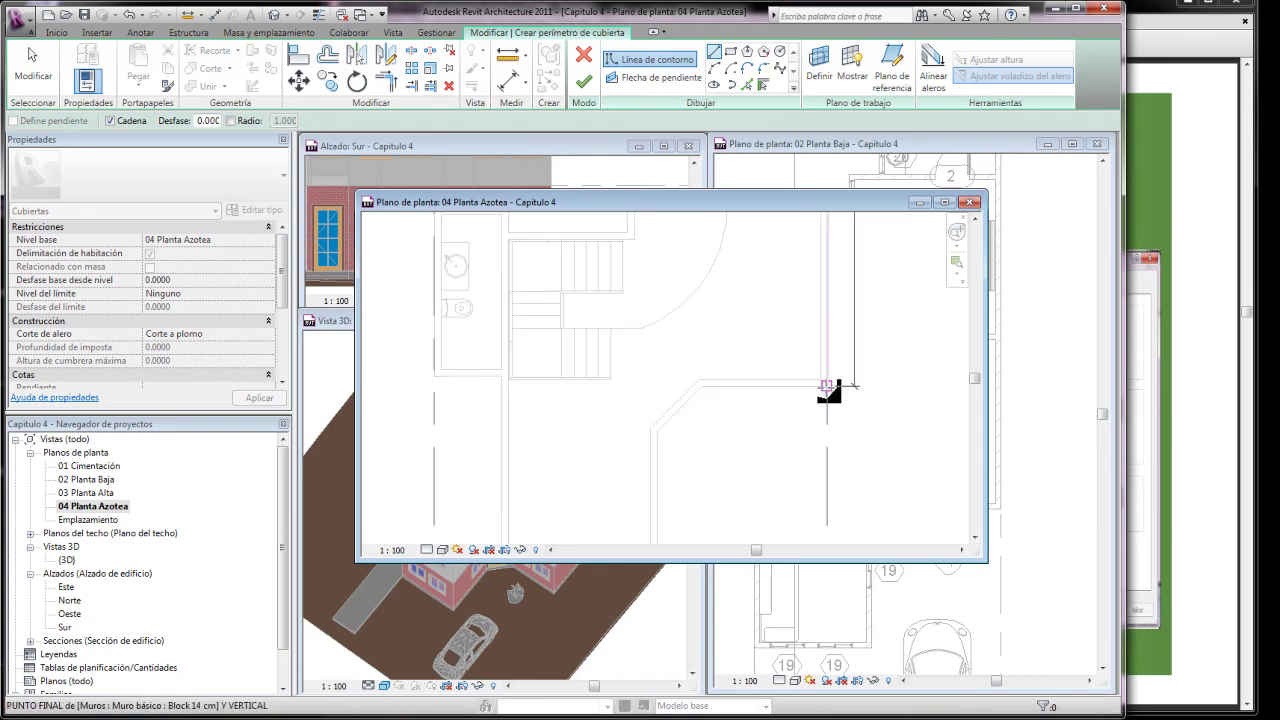
{"action": "left_click", "coordinate": [826, 386]}
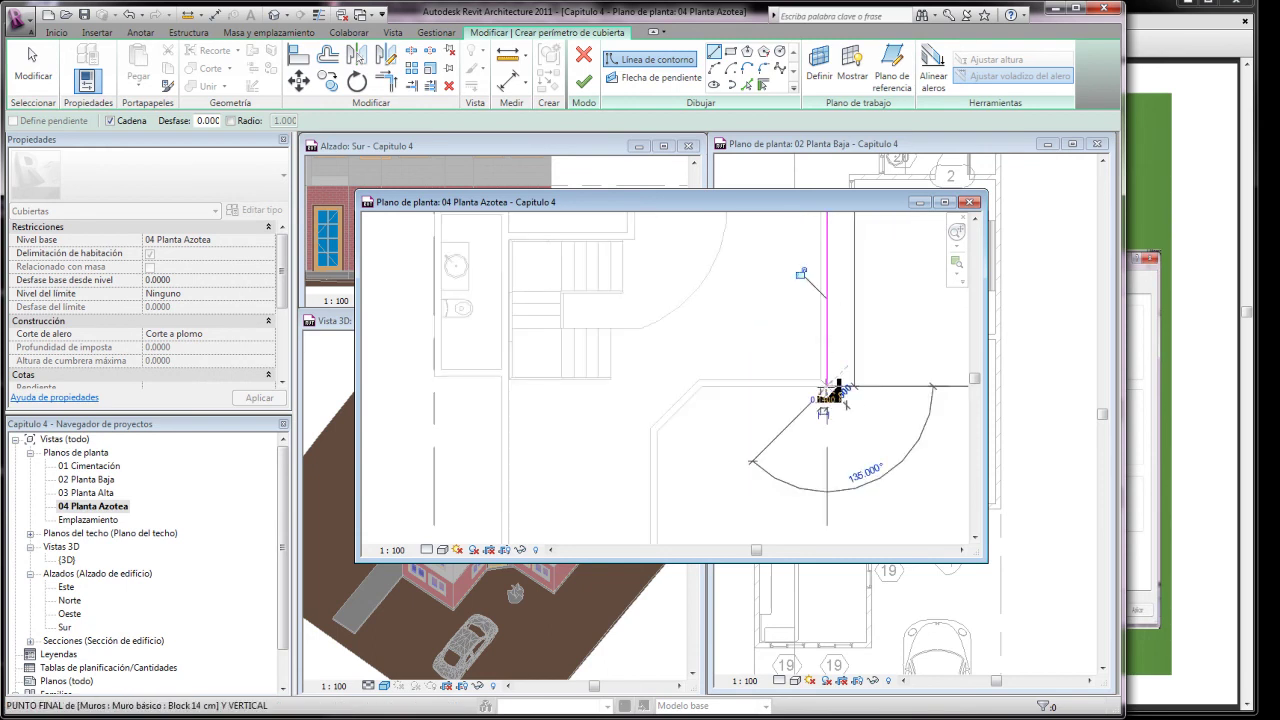
{"action": "left_click", "coordinate": [705, 386]}
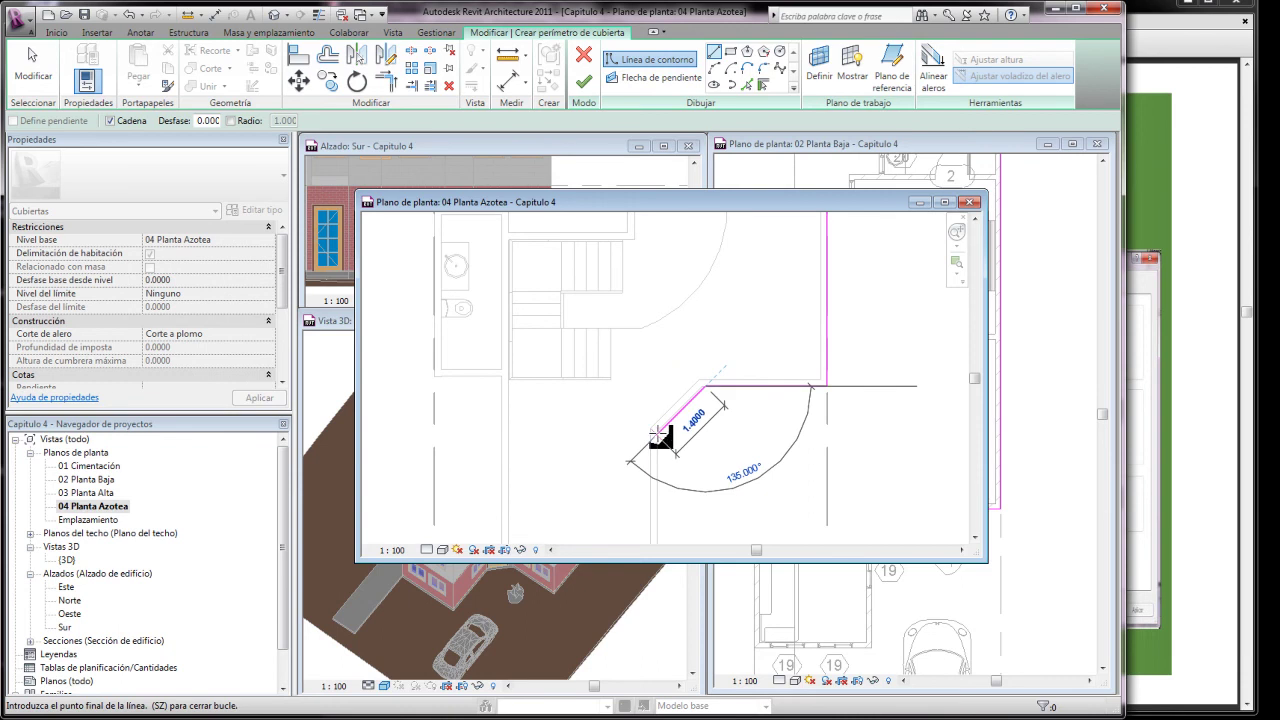
{"action": "left_click", "coordinate": [658, 433]}
{"action": "scroll", "coordinate": [660, 470], "scroll_direction": "down", "scroll_amount": 2}
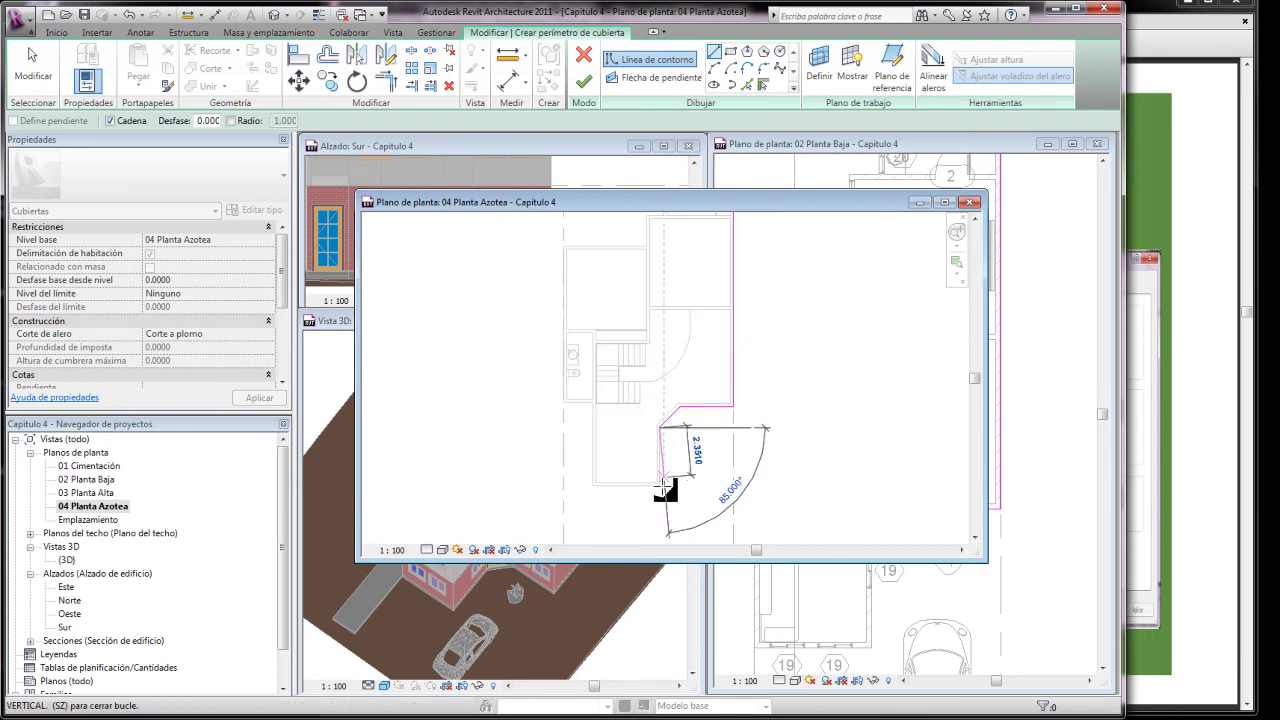
{"action": "left_click", "coordinate": [658, 478]}
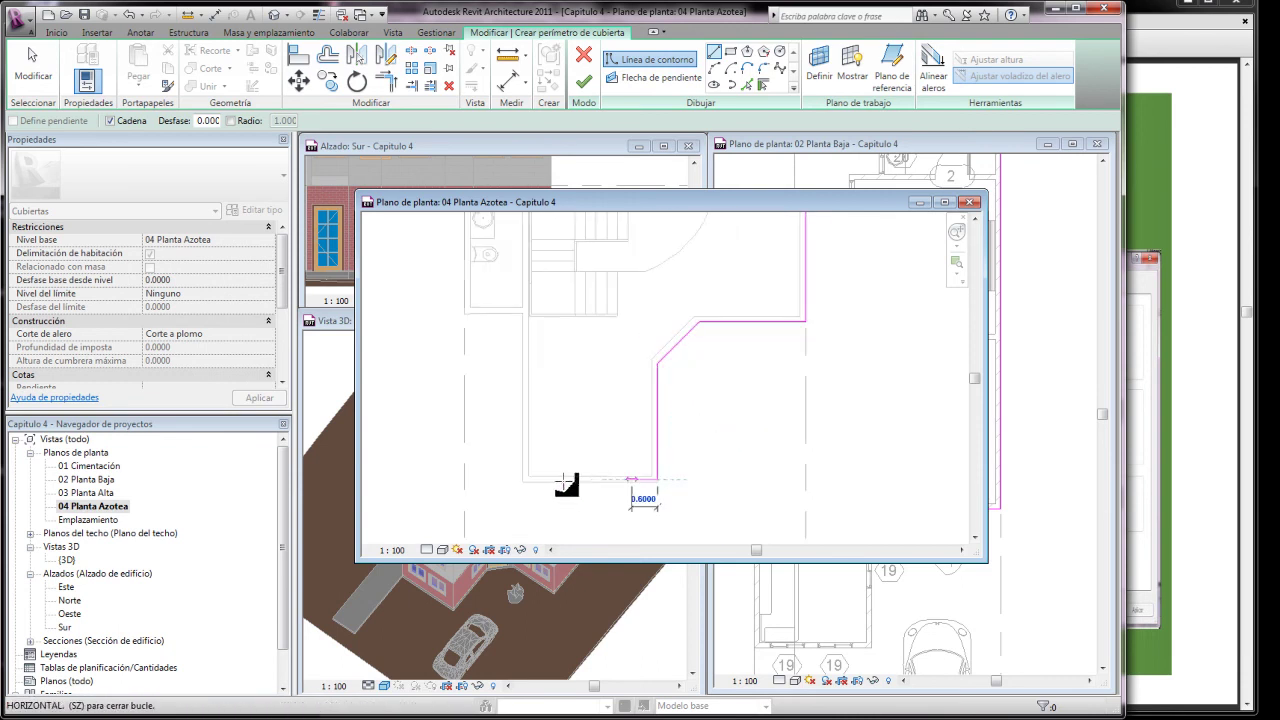
{"action": "left_click", "coordinate": [521, 480]}
Continue the boundary up the left wall and back along the top to the wall endpoint.
{"action": "scroll", "coordinate": [545, 503], "scroll_direction": "down", "scroll_amount": 2}
{"action": "scroll", "coordinate": [533, 413], "scroll_direction": "up", "scroll_amount": 3}
{"action": "scroll", "coordinate": [521, 401], "scroll_direction": "up", "scroll_amount": 3}
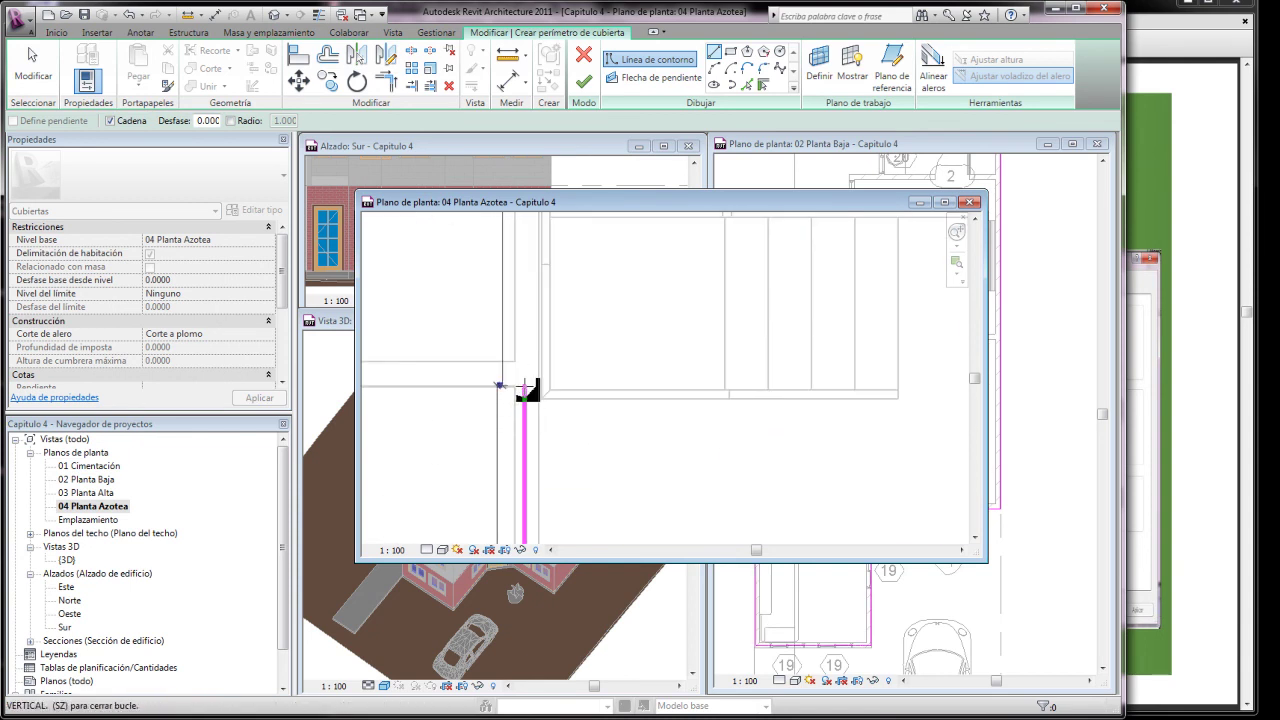
{"action": "left_click", "coordinate": [525, 390]}
{"action": "scroll", "coordinate": [600, 410], "scroll_direction": "down", "scroll_amount": 3}
{"action": "scroll", "coordinate": [456, 403], "scroll_direction": "up", "scroll_amount": 2}
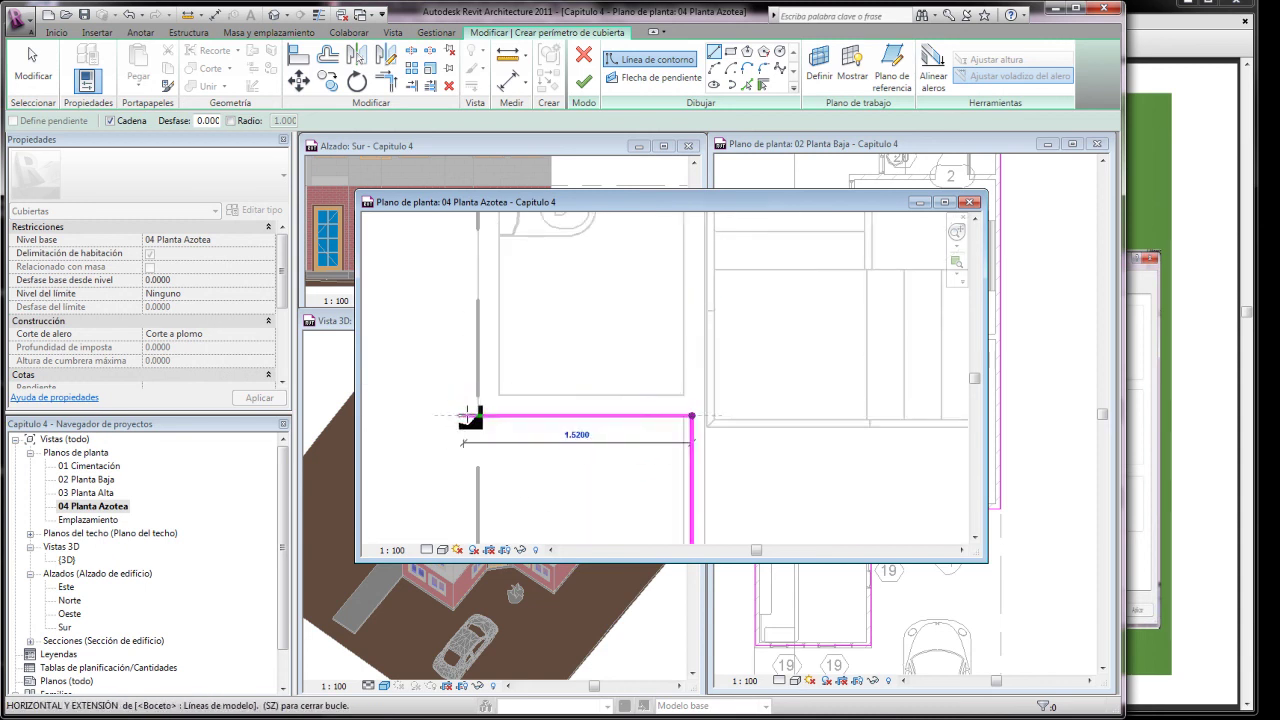
{"action": "scroll", "coordinate": [470, 418], "scroll_direction": "up", "scroll_amount": 2}
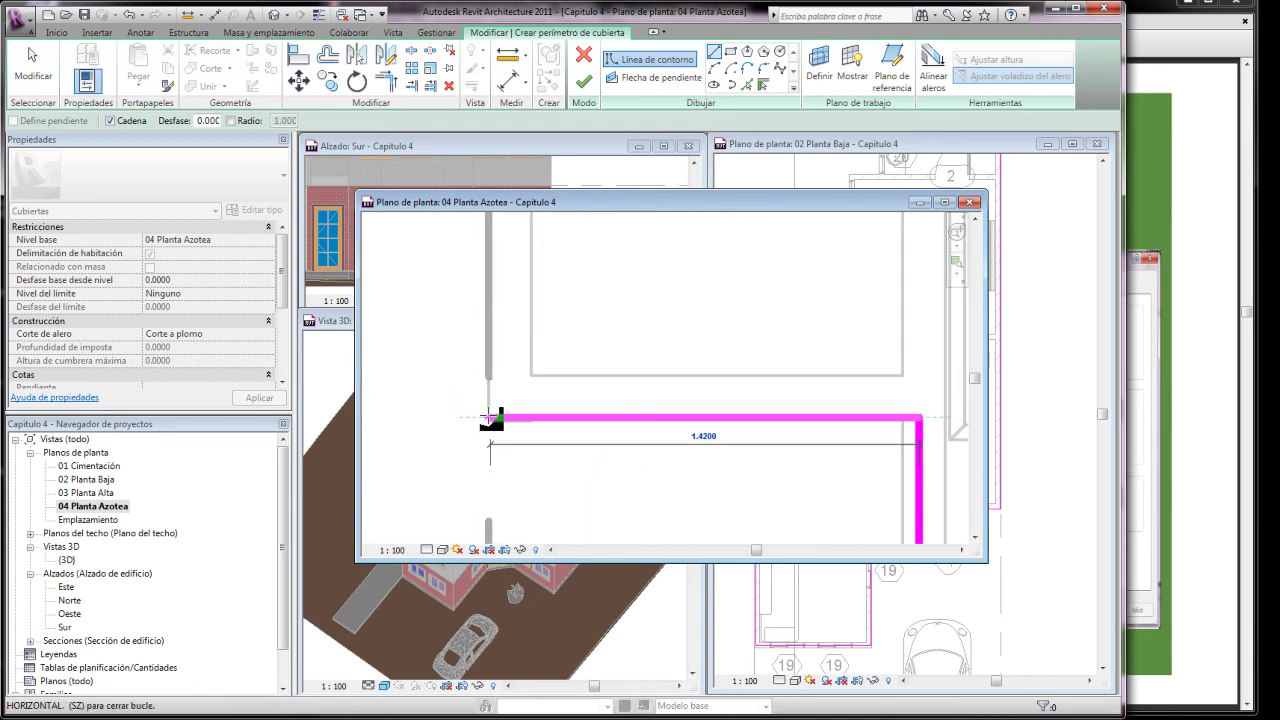
{"action": "scroll", "coordinate": [528, 475], "scroll_direction": "down", "scroll_amount": 2}
{"action": "scroll", "coordinate": [528, 472], "scroll_direction": "down", "scroll_amount": 2}
{"action": "scroll", "coordinate": [527, 470], "scroll_direction": "down", "scroll_amount": 1}
{"action": "scroll", "coordinate": [528, 440], "scroll_direction": "up", "scroll_amount": 2}
{"action": "scroll", "coordinate": [515, 440], "scroll_direction": "up", "scroll_amount": 1}
{"action": "scroll", "coordinate": [530, 340], "scroll_direction": "up", "scroll_amount": 2}
{"action": "scroll", "coordinate": [530, 285], "scroll_direction": "up", "scroll_amount": 1}
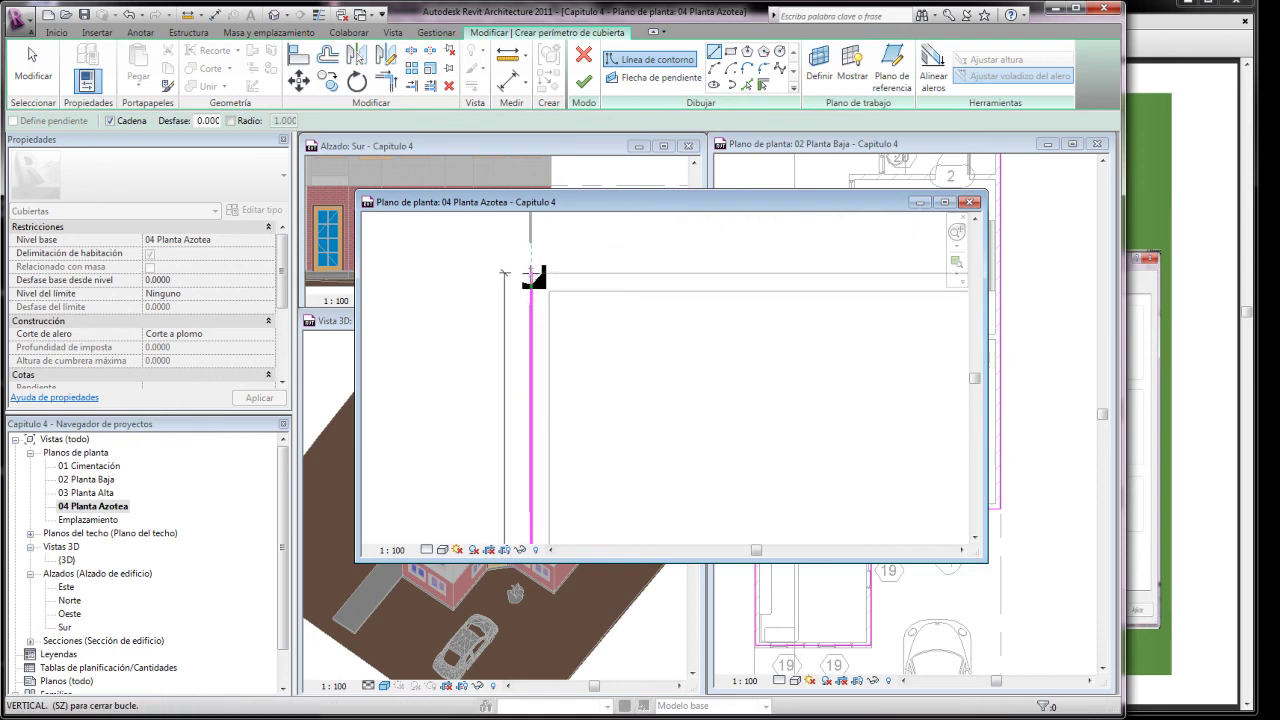
{"action": "scroll", "coordinate": [530, 273], "scroll_direction": "up", "scroll_amount": 3}
{"action": "scroll", "coordinate": [510, 278], "scroll_direction": "up", "scroll_amount": 2}
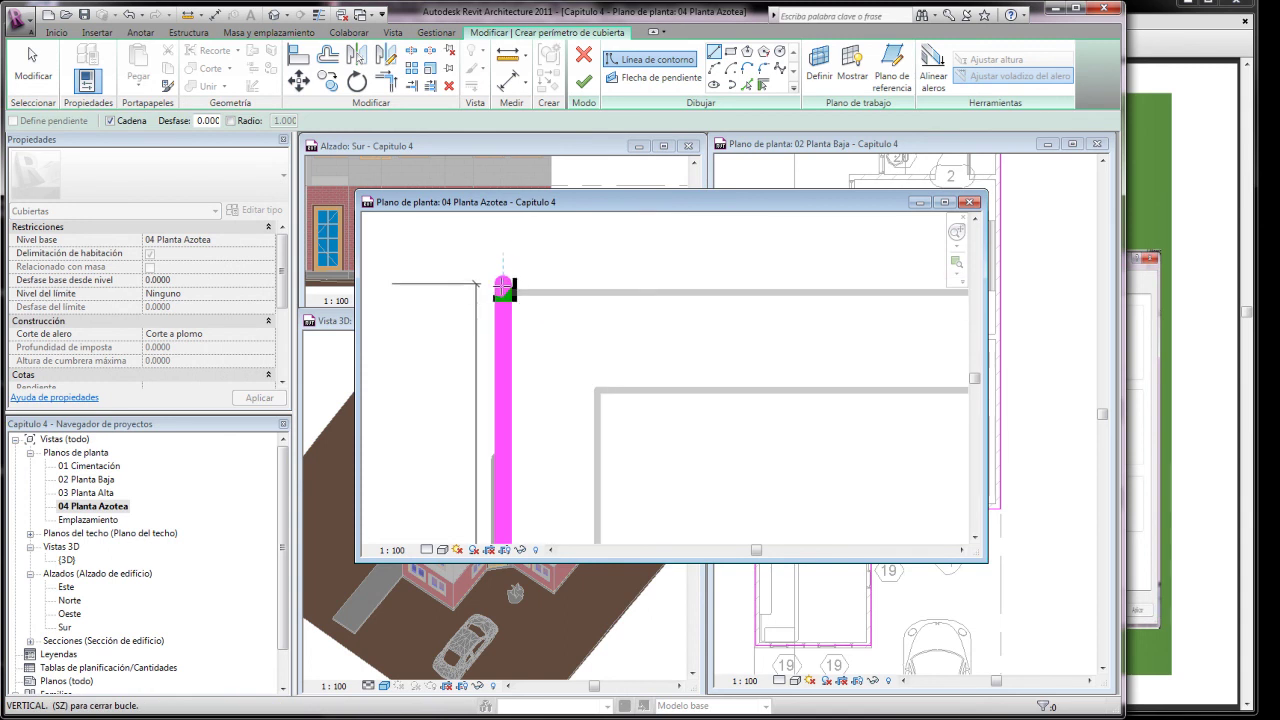
{"action": "left_click", "coordinate": [503, 293]}
{"action": "scroll", "coordinate": [437, 293], "scroll_direction": "down", "scroll_amount": 5}
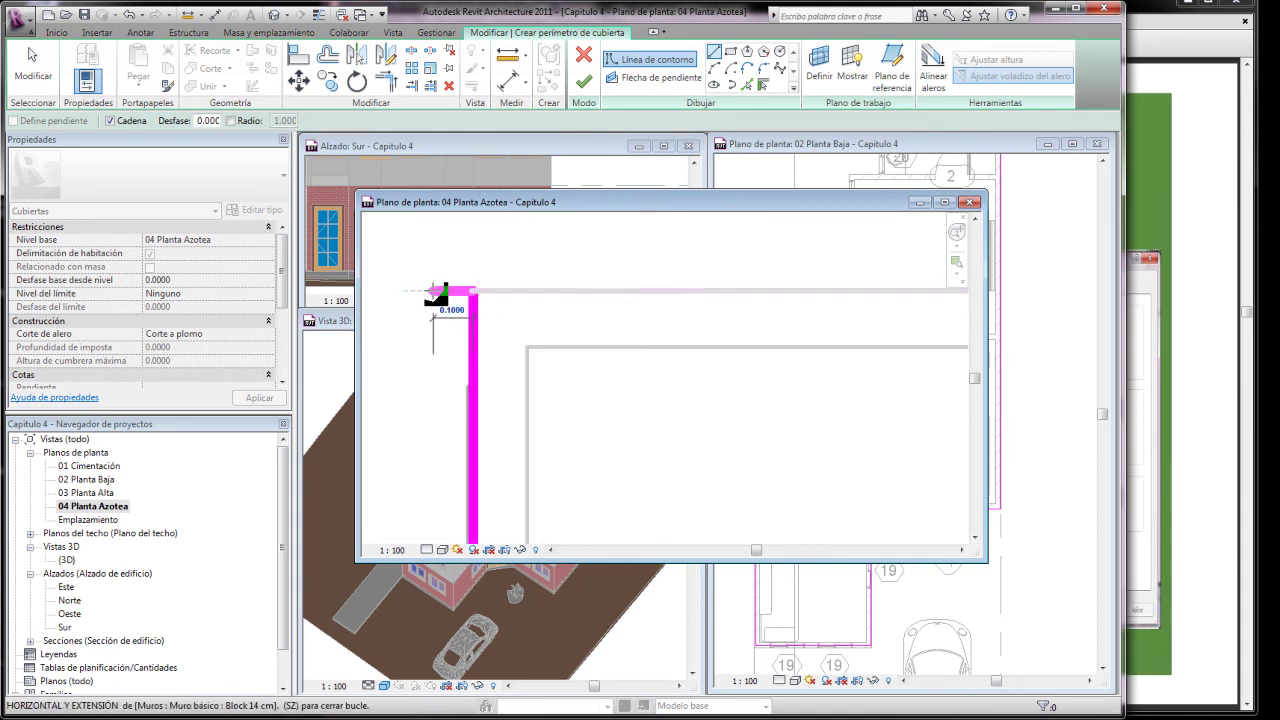
{"action": "scroll", "coordinate": [575, 286], "scroll_direction": "up", "scroll_amount": 2}
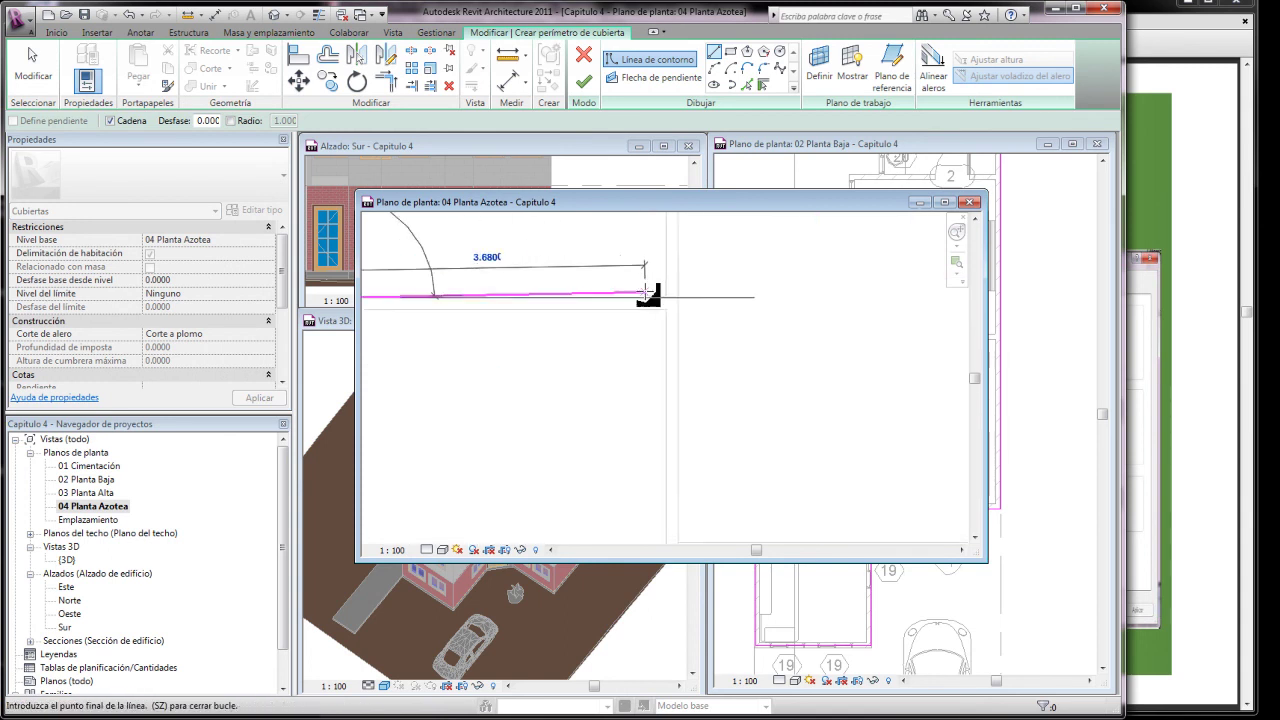
{"action": "left_click", "coordinate": [677, 300]}
{"action": "scroll", "coordinate": [663, 371], "scroll_direction": "down", "scroll_amount": 2}
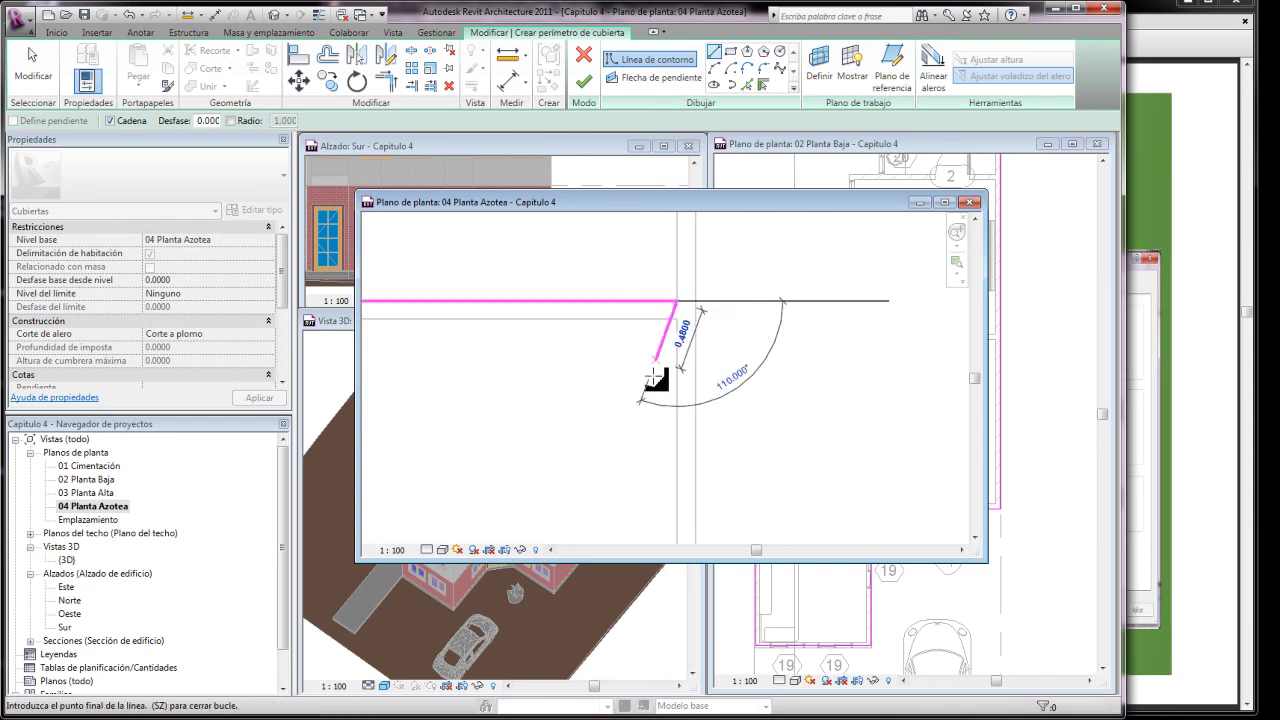
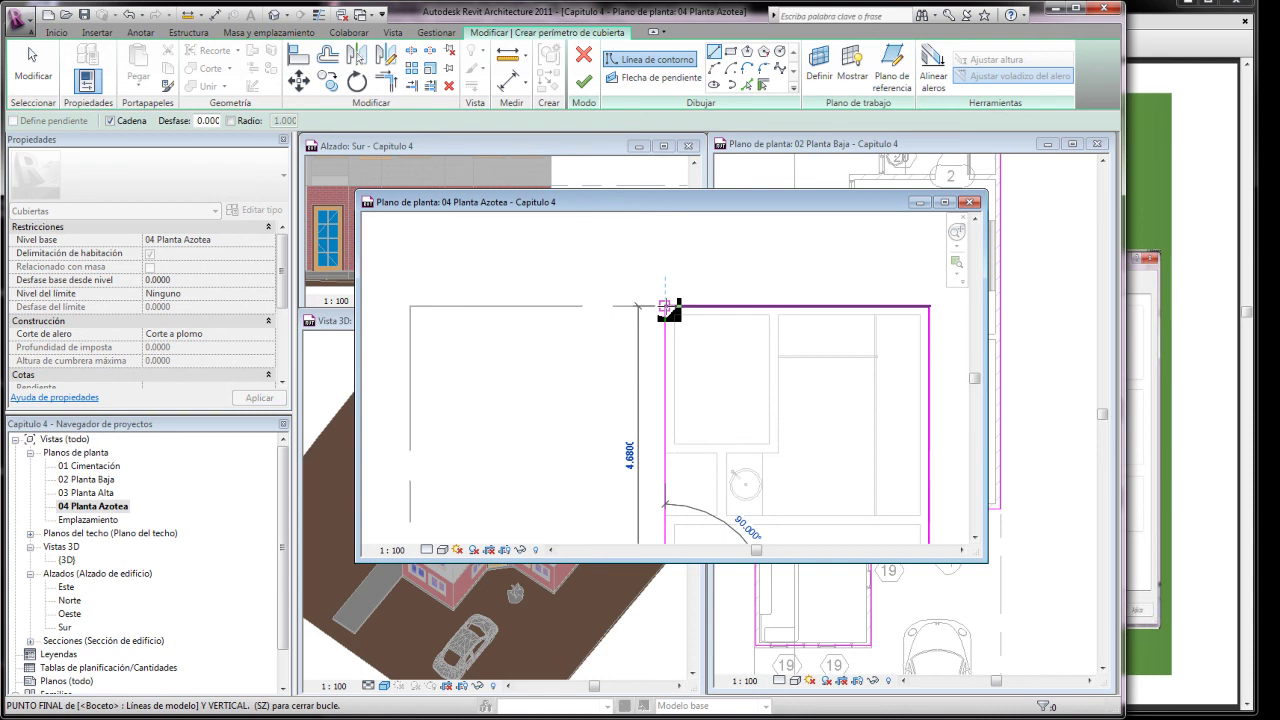
End the roof perimeter line chain, exit line drawing, and zoom into a sketch corner.
{"action": "key", "text": "Escape"}
{"action": "scroll", "coordinate": [630, 252], "scroll_direction": "down", "scroll_amount": 3}
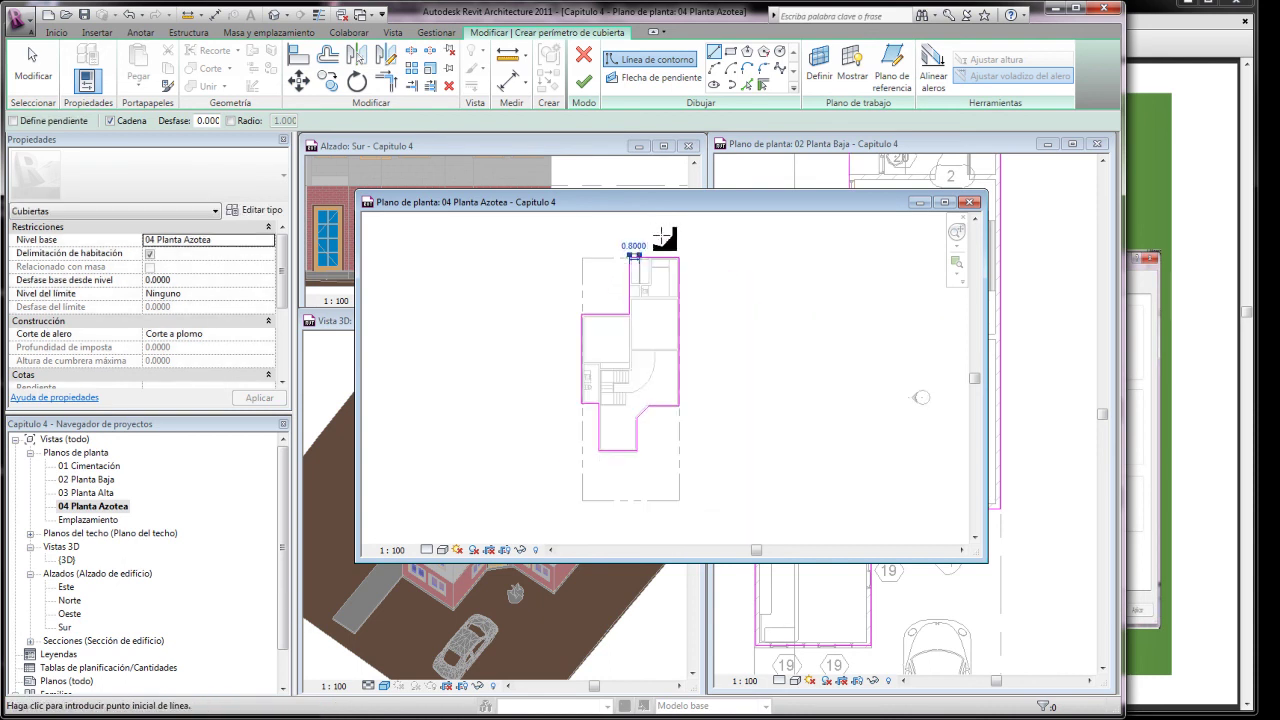
{"action": "key", "text": "Escape"}
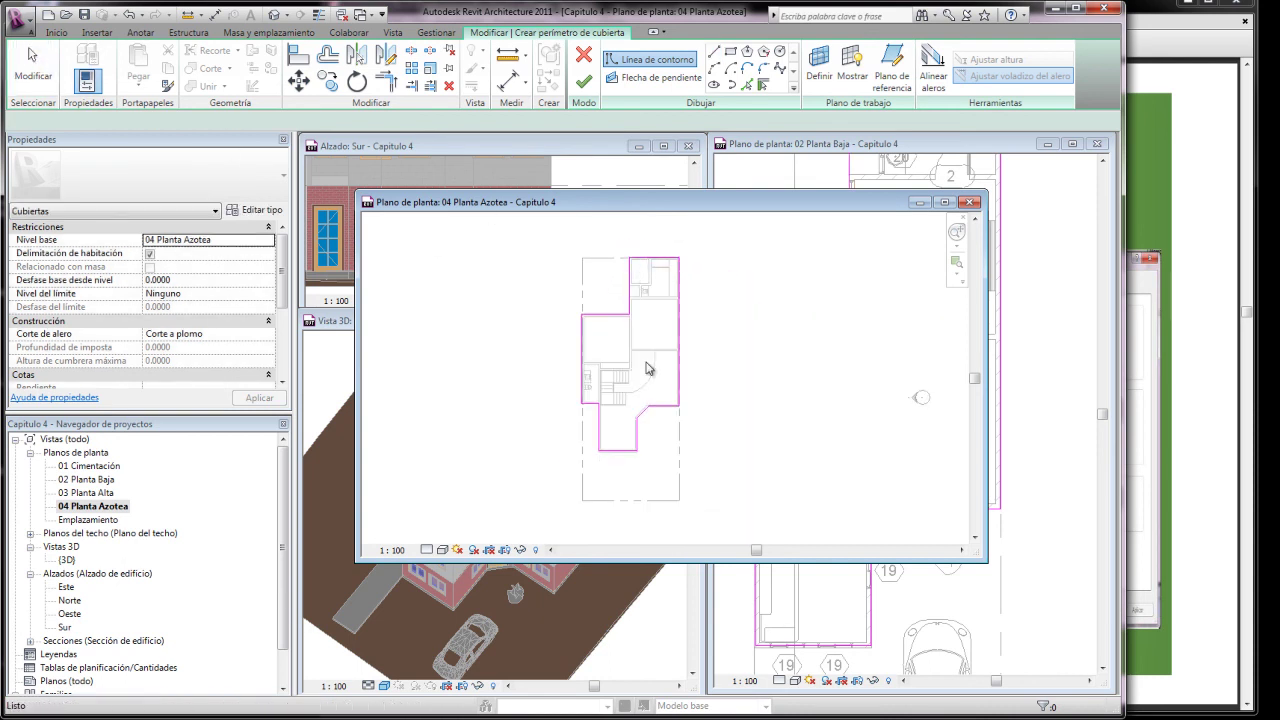
{"action": "scroll", "coordinate": [628, 462], "scroll_direction": "up", "scroll_amount": 3}
{"action": "scroll", "coordinate": [630, 465], "scroll_direction": "up", "scroll_amount": 3}
{"action": "scroll", "coordinate": [632, 467], "scroll_direction": "up", "scroll_amount": 3}
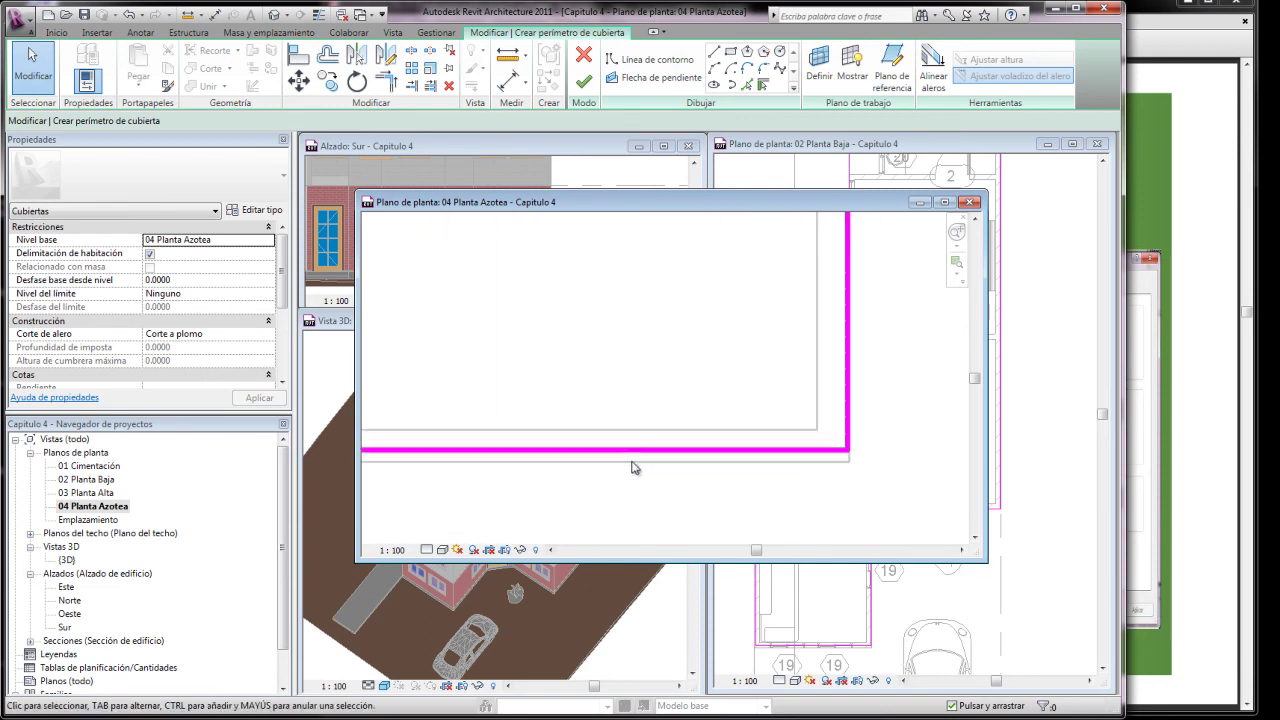
Drag the bottom roof sketch line down onto the outer wall edge.
{"action": "left_click", "coordinate": [662, 450]}
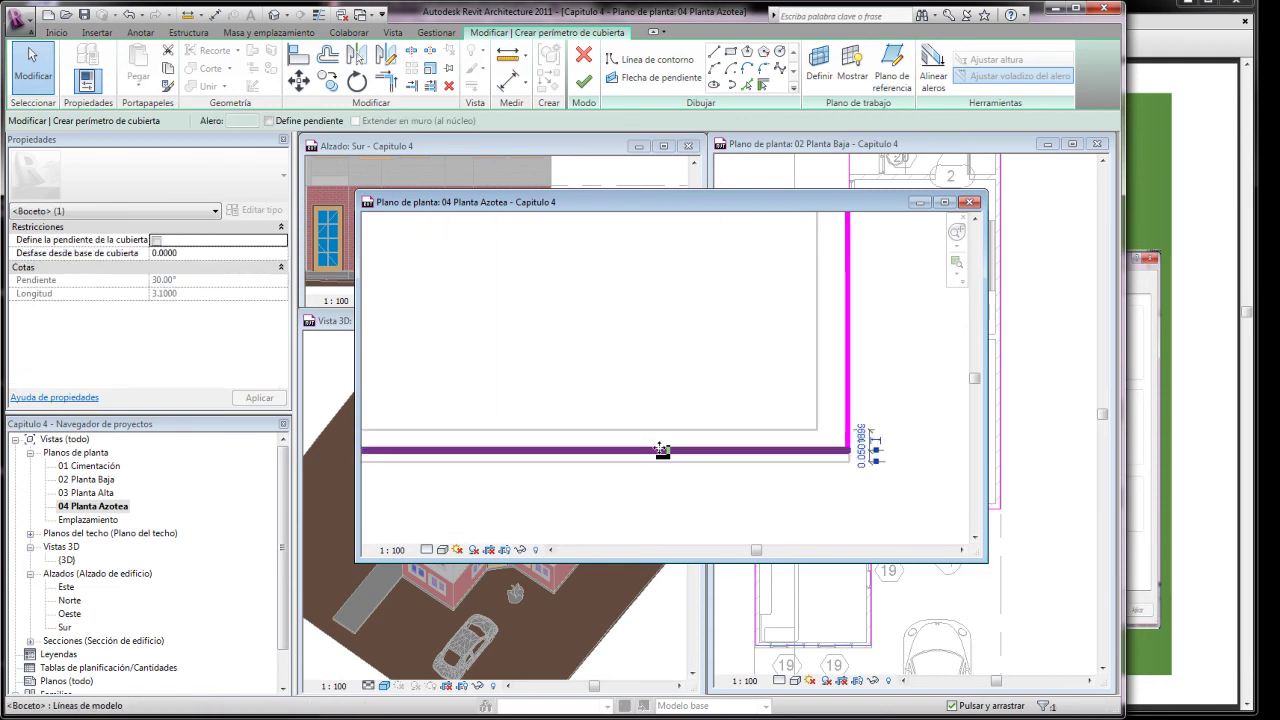
{"action": "left_click_drag", "start_coordinate": [662, 450], "coordinate": [664, 461]}
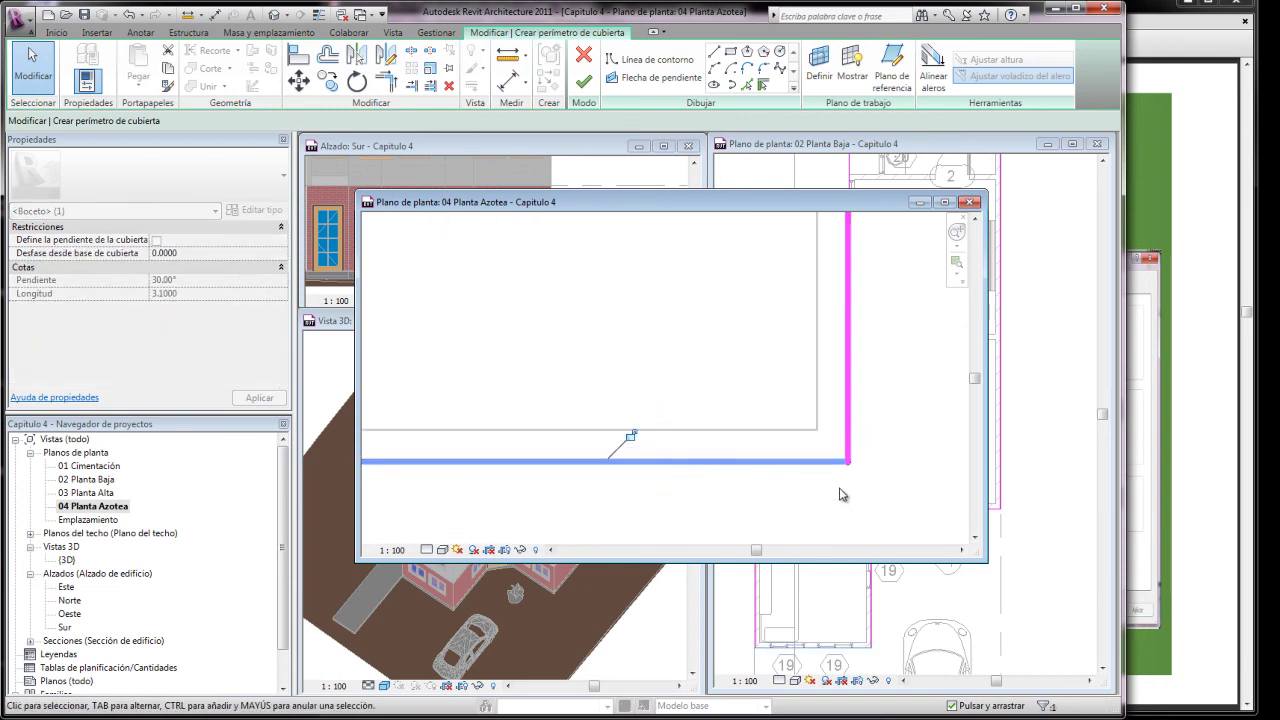
{"action": "scroll", "coordinate": [880, 475], "scroll_direction": "down", "scroll_amount": 2}
{"action": "scroll", "coordinate": [923, 457], "scroll_direction": "down", "scroll_amount": 1}
{"action": "scroll", "coordinate": [657, 386], "scroll_direction": "up", "scroll_amount": 3}
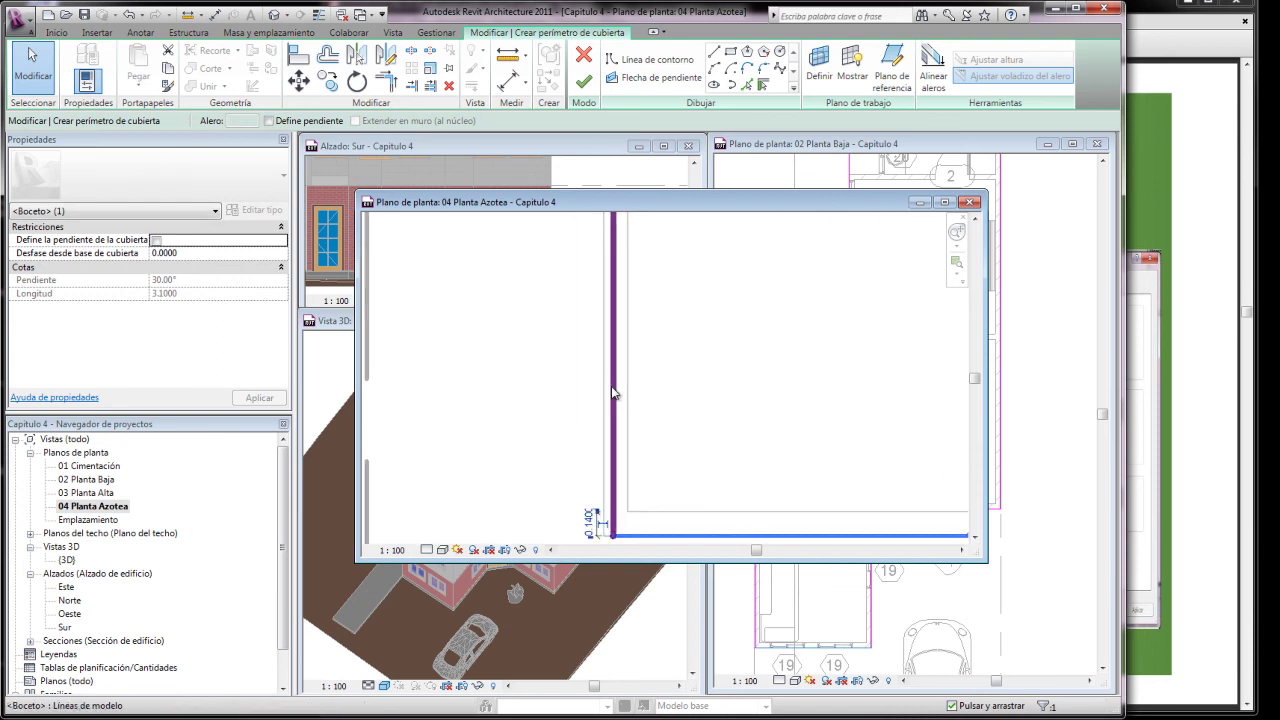
Align the left sketch line with the outer wall line and finish the roof sketch.
{"action": "mouse_move", "coordinate": [615, 393]}
{"action": "left_mouse_down"}
{"action": "mouse_move", "coordinate": [580, 392]}
{"action": "mouse_move", "coordinate": [612, 390]}
{"action": "left_mouse_up"}
{"action": "scroll", "coordinate": [626, 397], "scroll_direction": "down", "scroll_amount": 2}
{"action": "scroll", "coordinate": [640, 478], "scroll_direction": "down", "scroll_amount": 1}
{"action": "scroll", "coordinate": [586, 460], "scroll_direction": "down", "scroll_amount": 1}
{"action": "scroll", "coordinate": [592, 462], "scroll_direction": "down", "scroll_amount": 2}
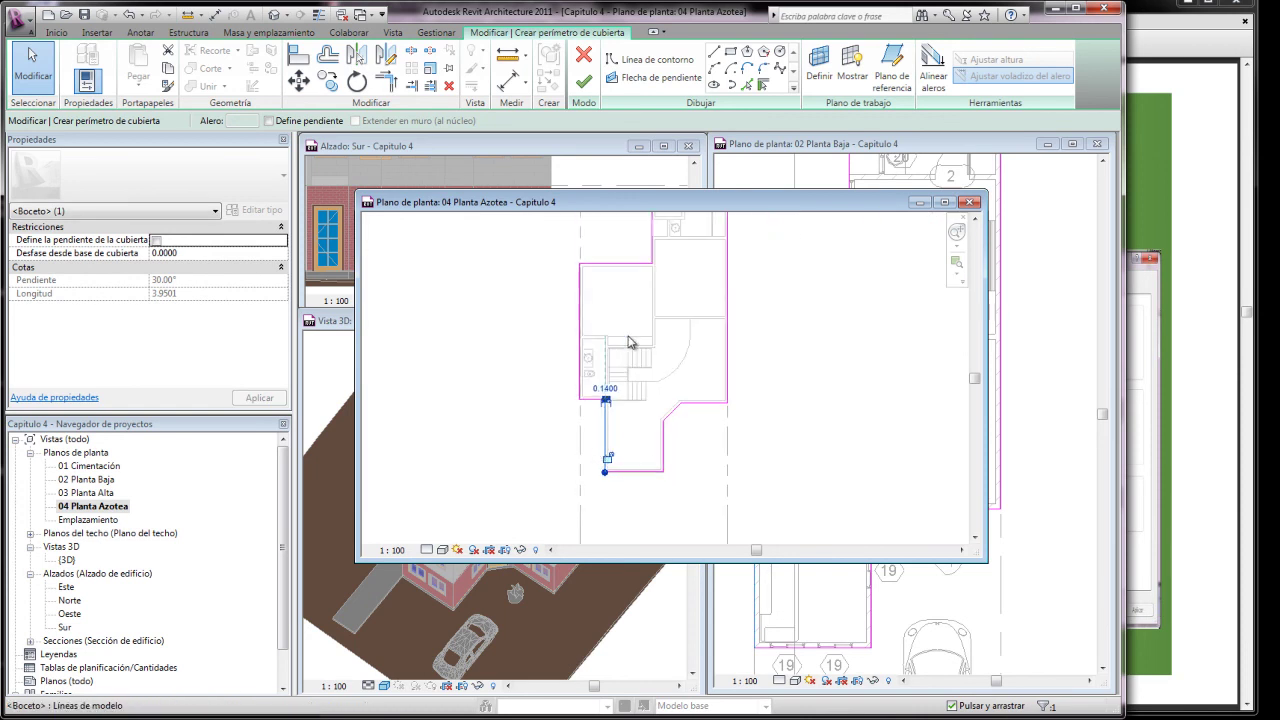
{"action": "left_click", "coordinate": [585, 83]}
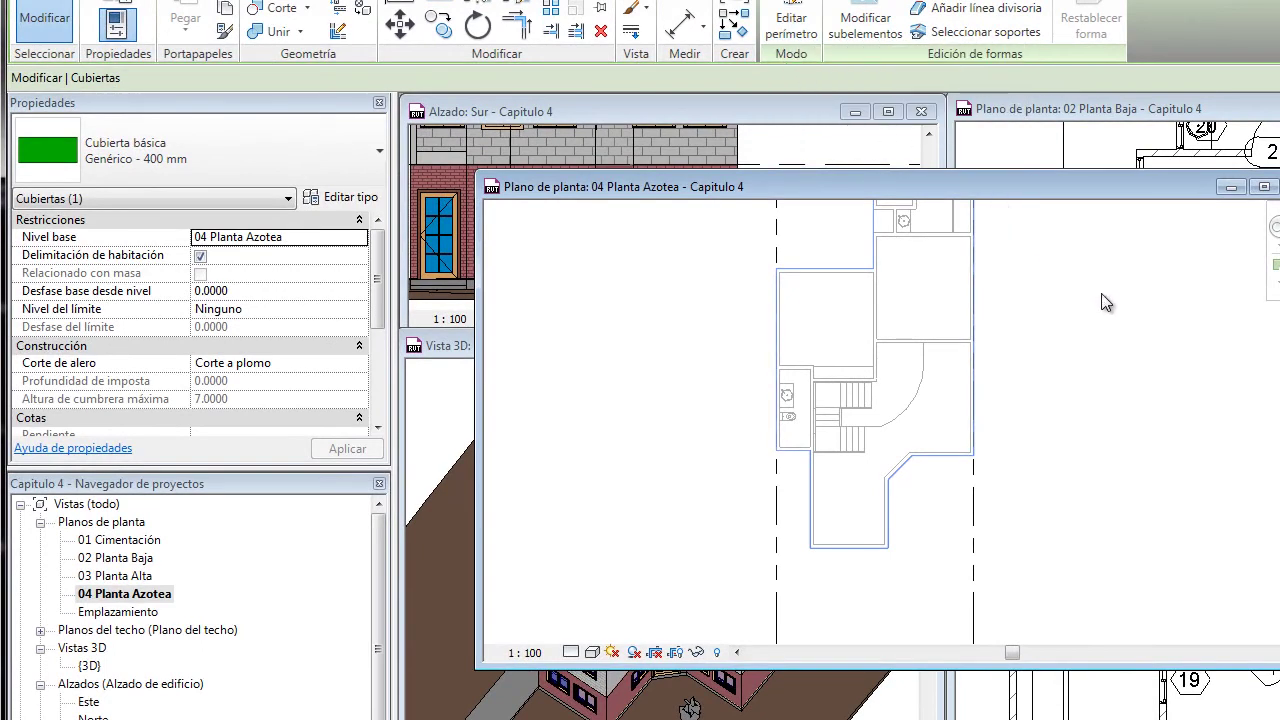
Deselect the new Genérico - 400 mm roof and bring the Vista 3D window forward.
{"action": "left_click", "coordinate": [48, 12]}
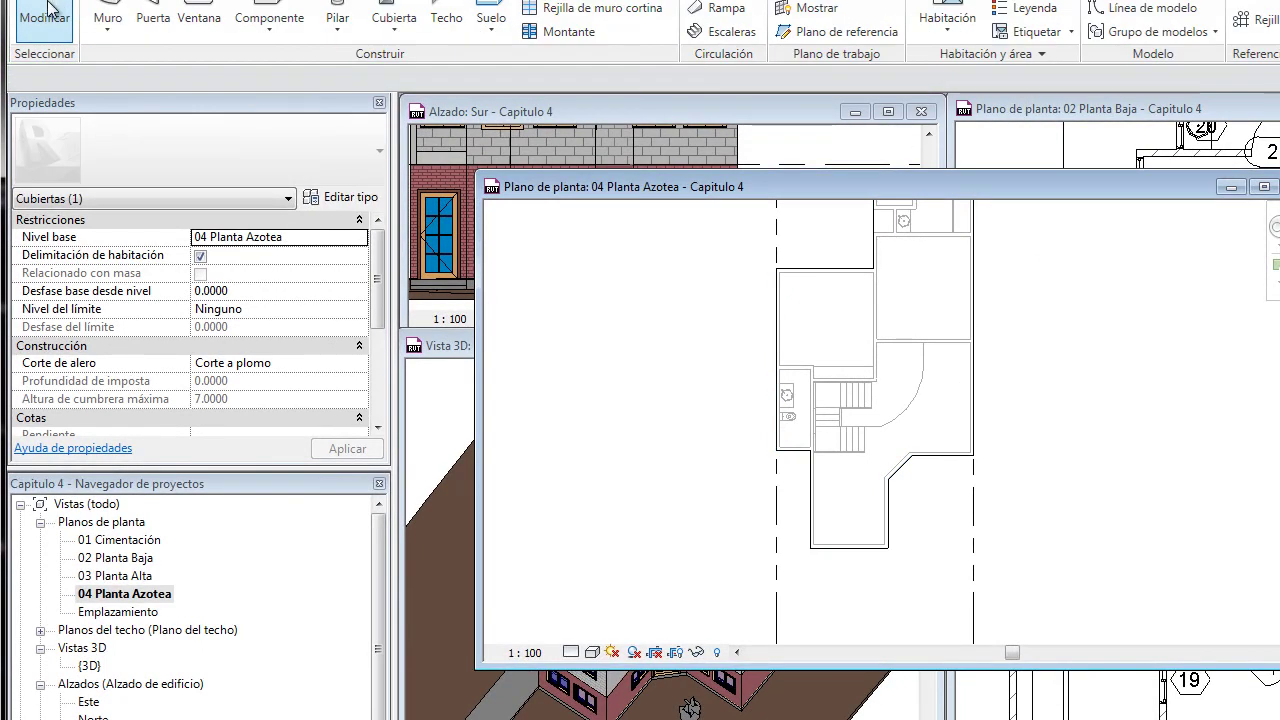
{"action": "left_click", "coordinate": [690, 706]}
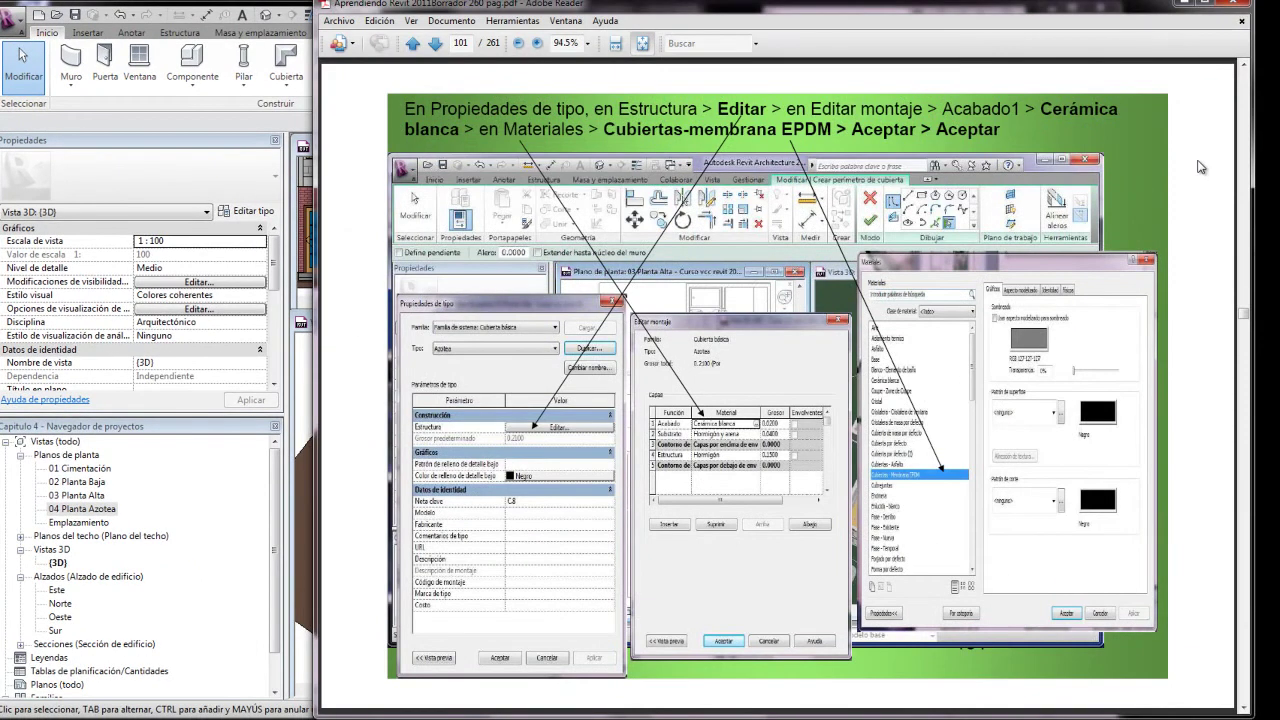
Scroll the tutorial PDF from page 101 down to page 105, opening Capitulo 5.- Proyecto.
{"action": "scroll", "coordinate": [1200, 167], "scroll_direction": "down", "scroll_amount": 1}
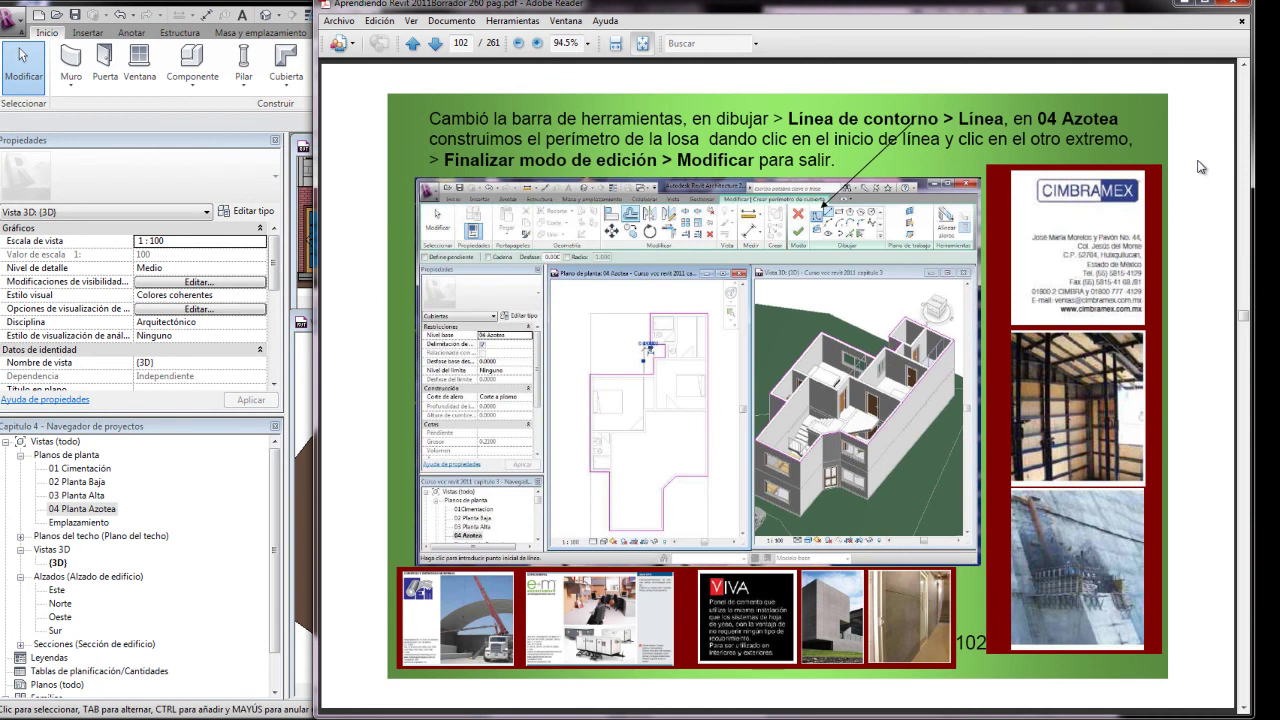
{"action": "scroll", "coordinate": [1200, 167], "scroll_direction": "down", "scroll_amount": 1}
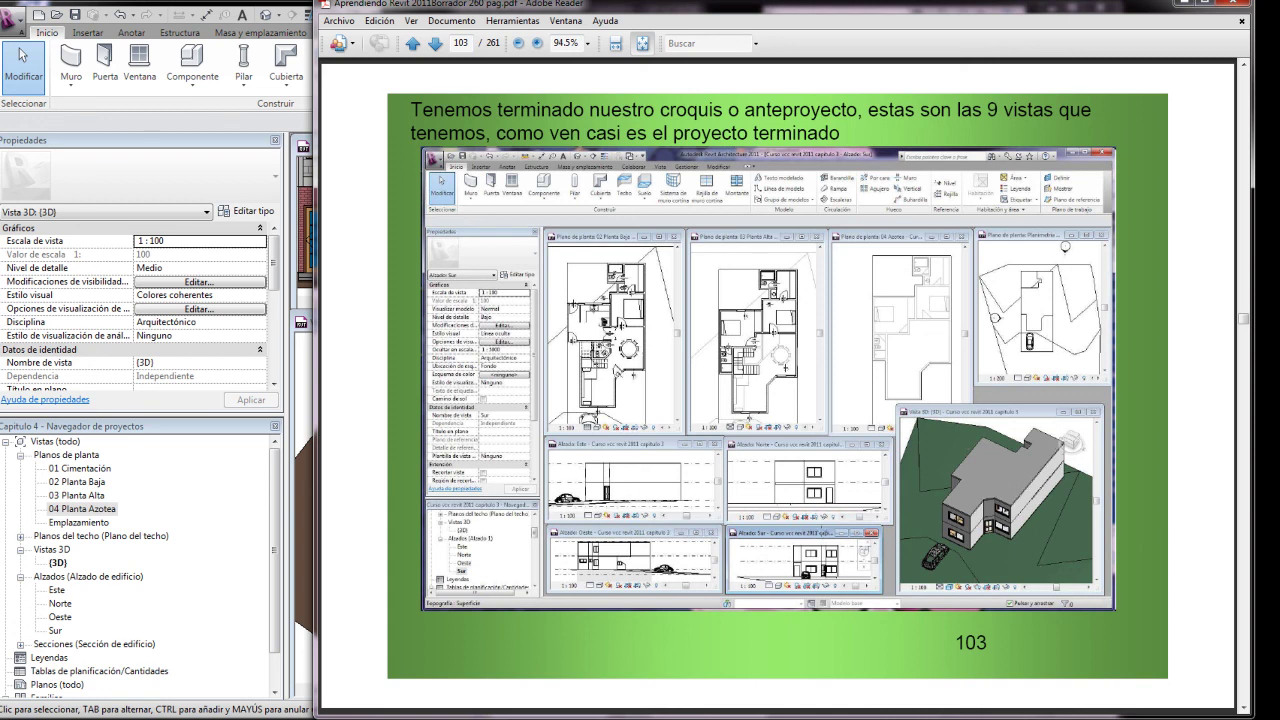
{"action": "scroll", "coordinate": [1208, 280], "scroll_direction": "down", "scroll_amount": 1}
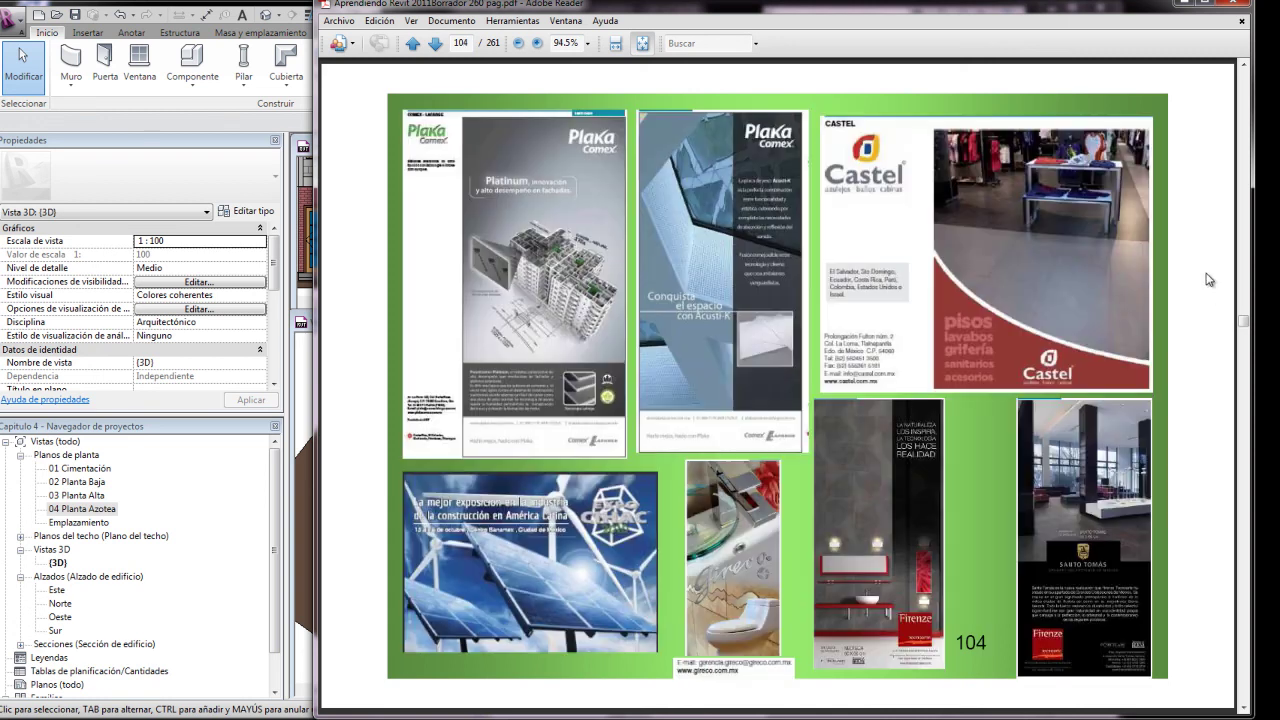
{"action": "scroll", "coordinate": [1210, 280], "scroll_direction": "down", "scroll_amount": 1}
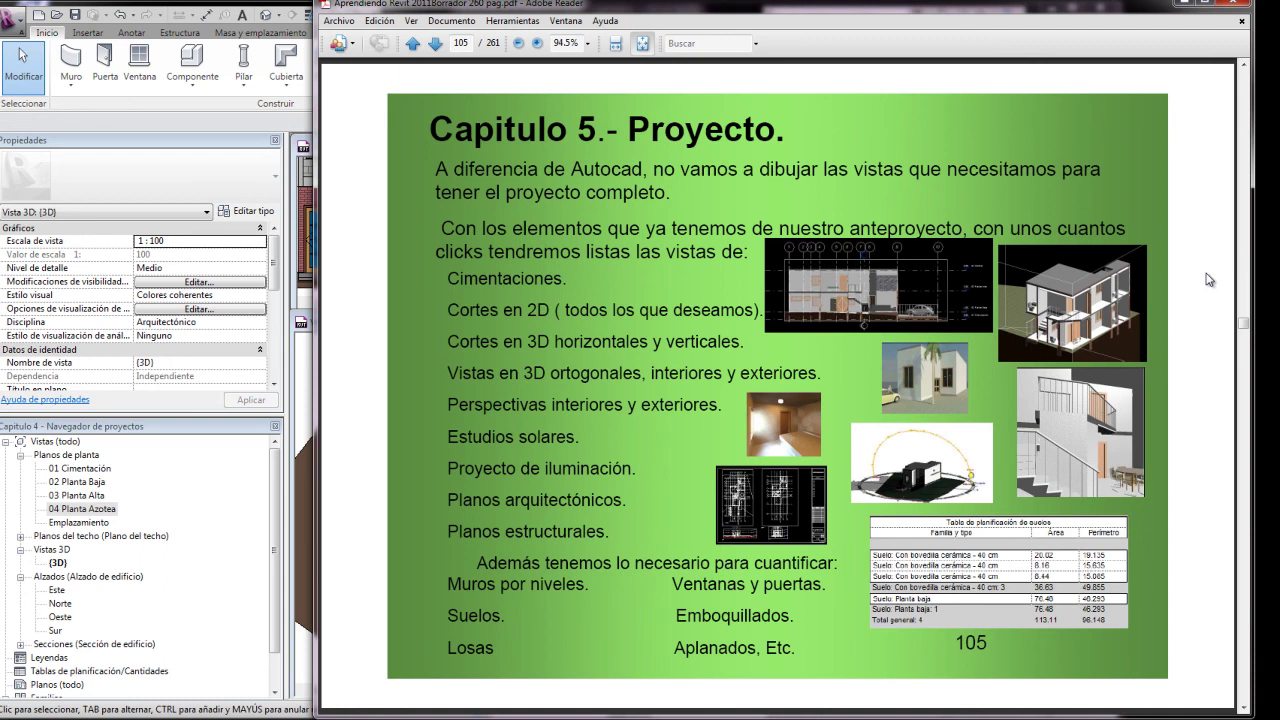